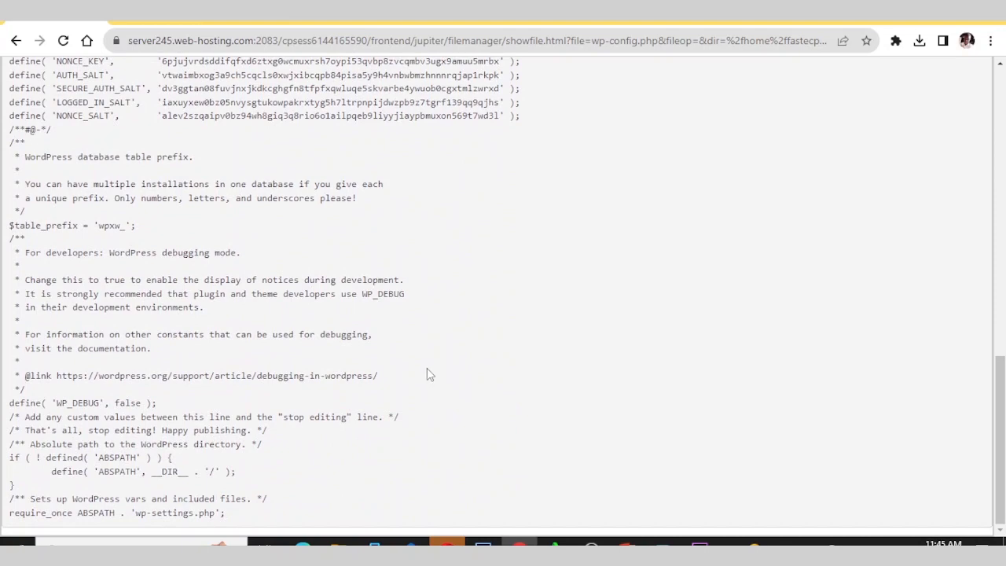
pyautogui.scroll(3, 212, 294)
pyautogui.scroll(2, 212, 297)
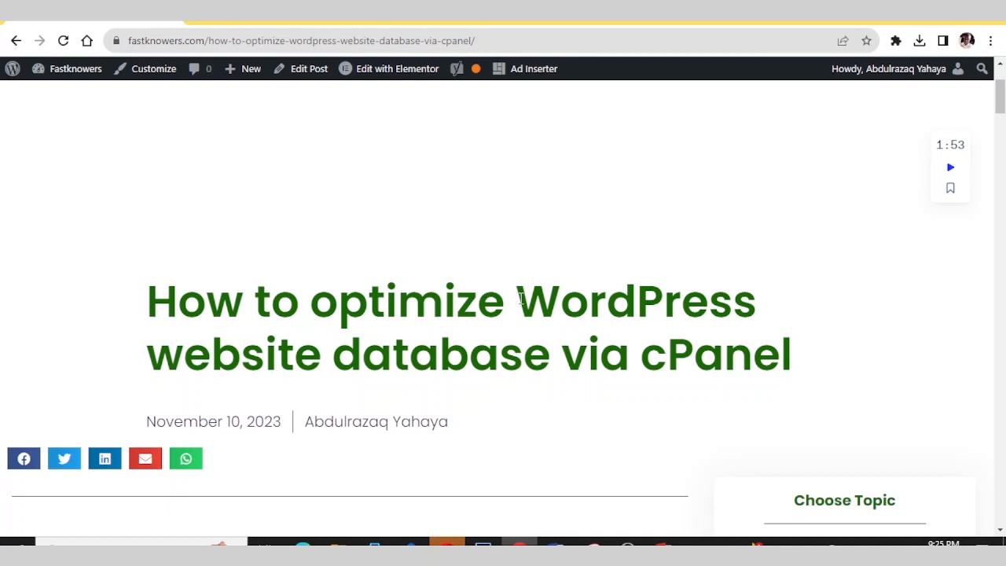
# Skim the article on optimizing a WordPress website database via cPanel, from its title to the configuration file example
pyautogui.moveTo(518, 299); pyautogui.dragTo(609, 300)
pyautogui.click(623, 276)
pyautogui.scroll(-1, 271, 352)
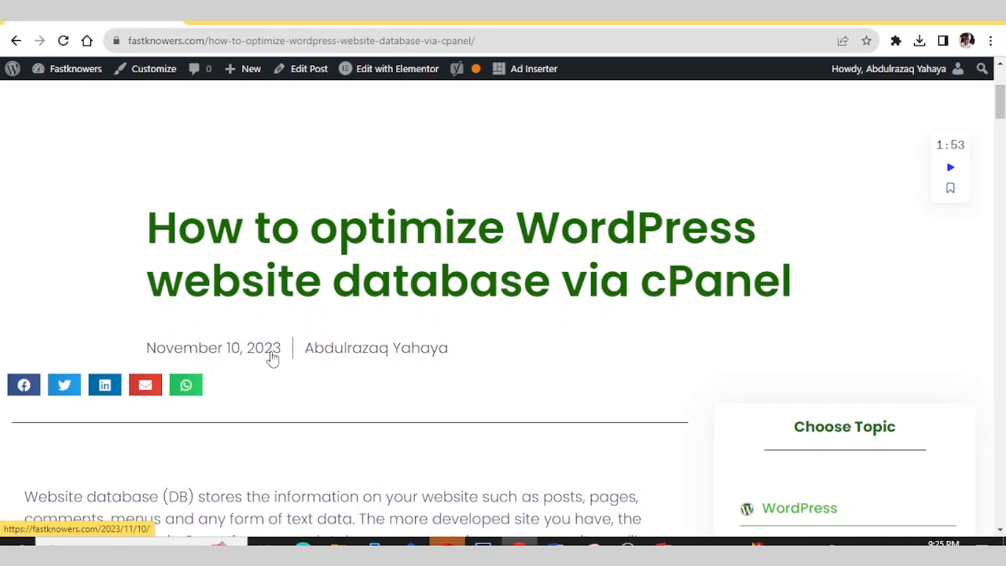
pyautogui.scroll(-2, 272, 356)
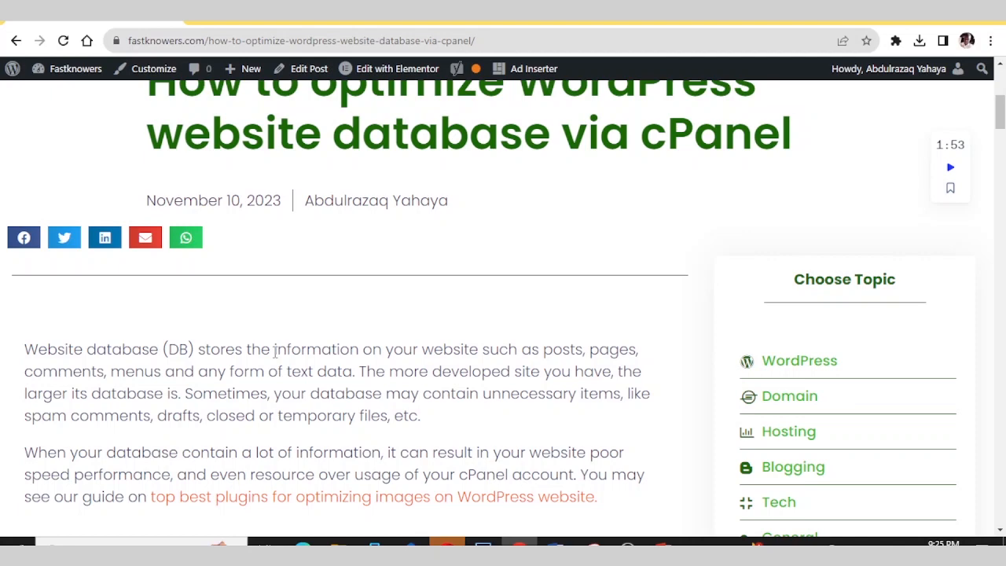
pyautogui.scroll(-1, 274, 352)
pyautogui.scroll(-6, 274, 353)
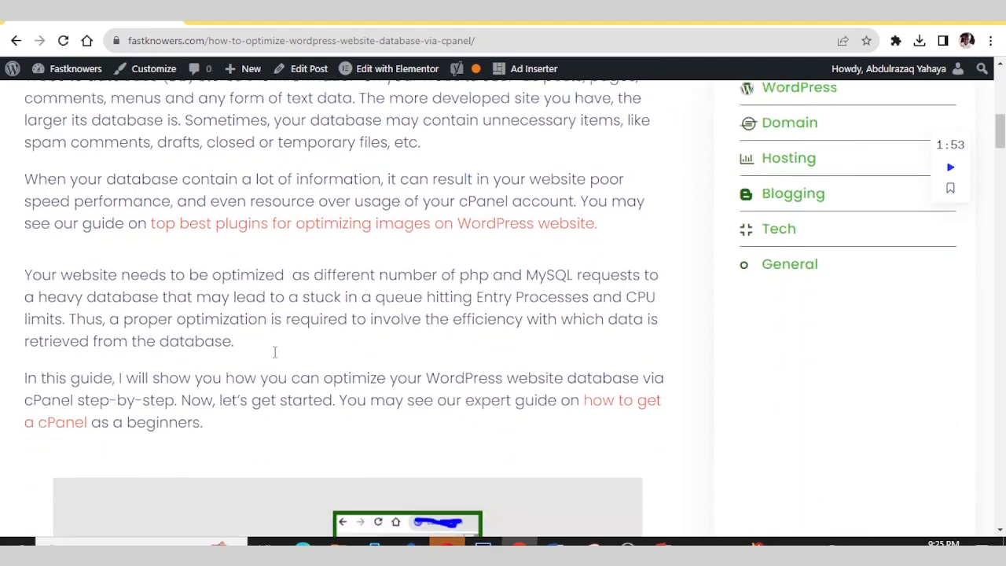
pyautogui.scroll(-2, 274, 357)
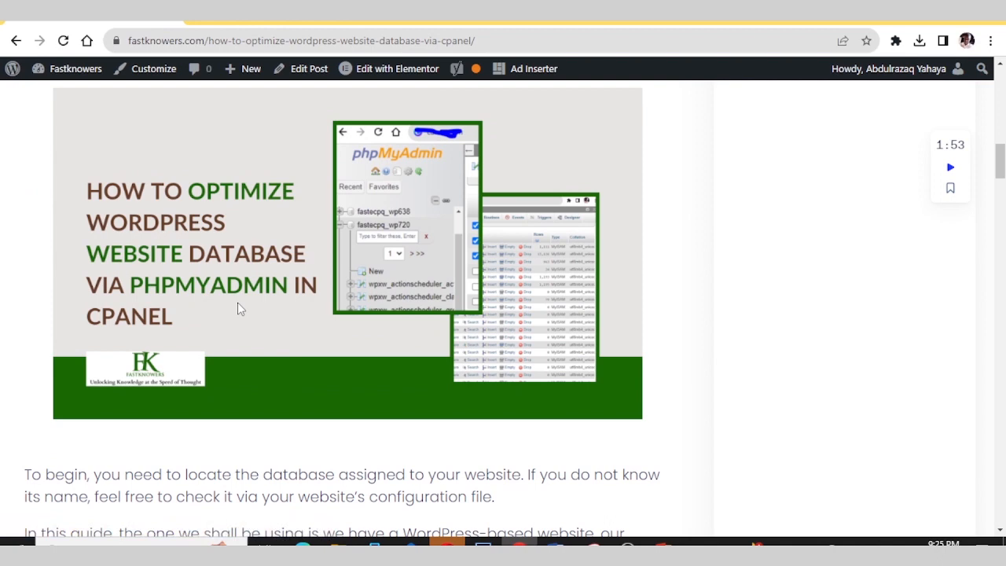
pyautogui.scroll(-5, 238, 304)
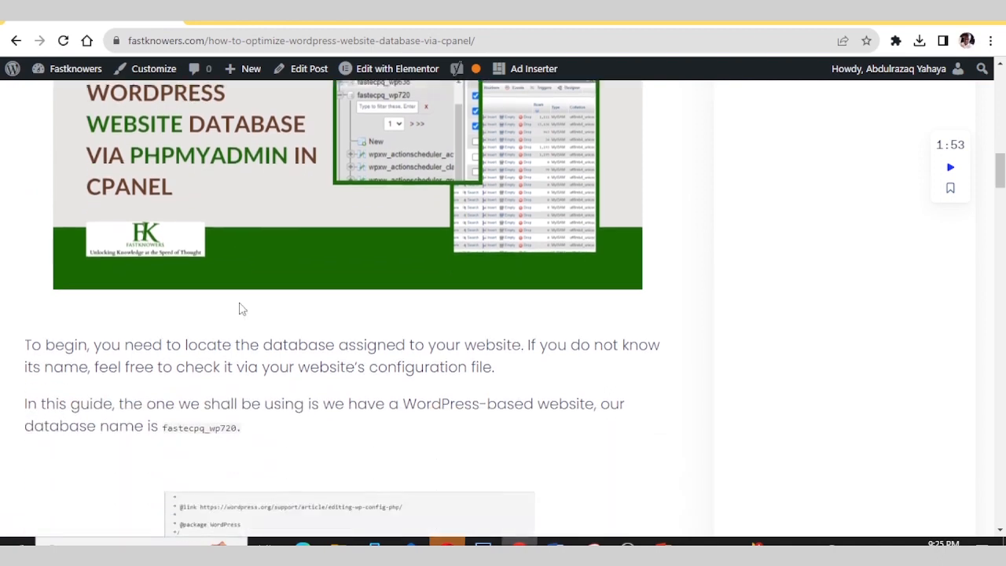
pyautogui.scroll(-1, 241, 307)
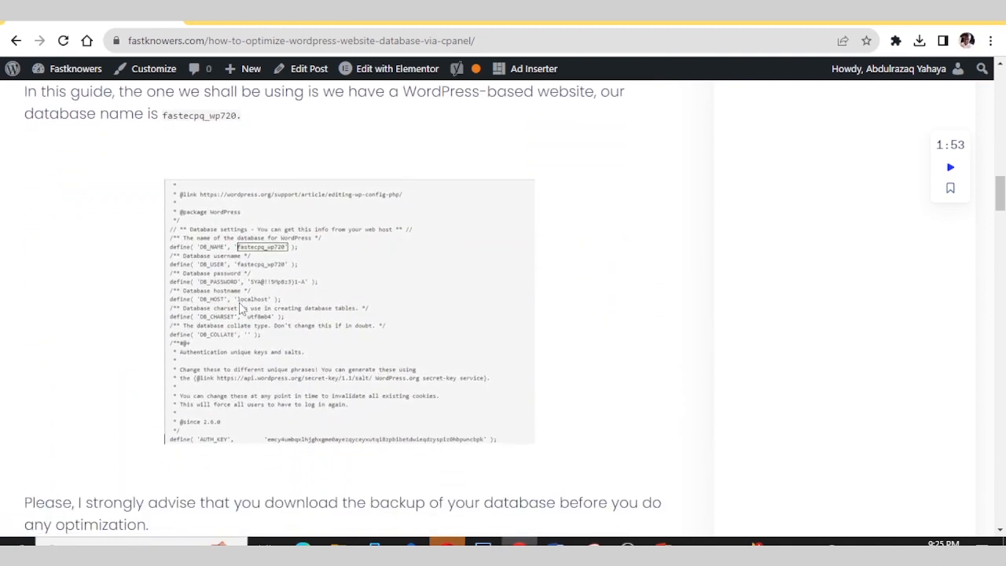
# Reread the article's introduction on why databases need optimizing and its instruction for locating the website's database
pyautogui.scroll(7, 241, 308)
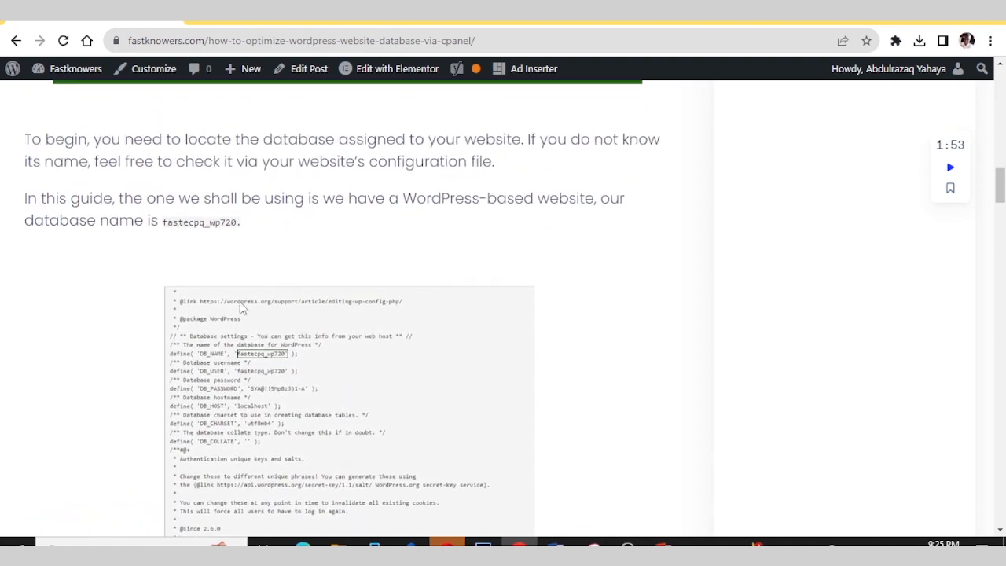
pyautogui.scroll(9, 241, 308)
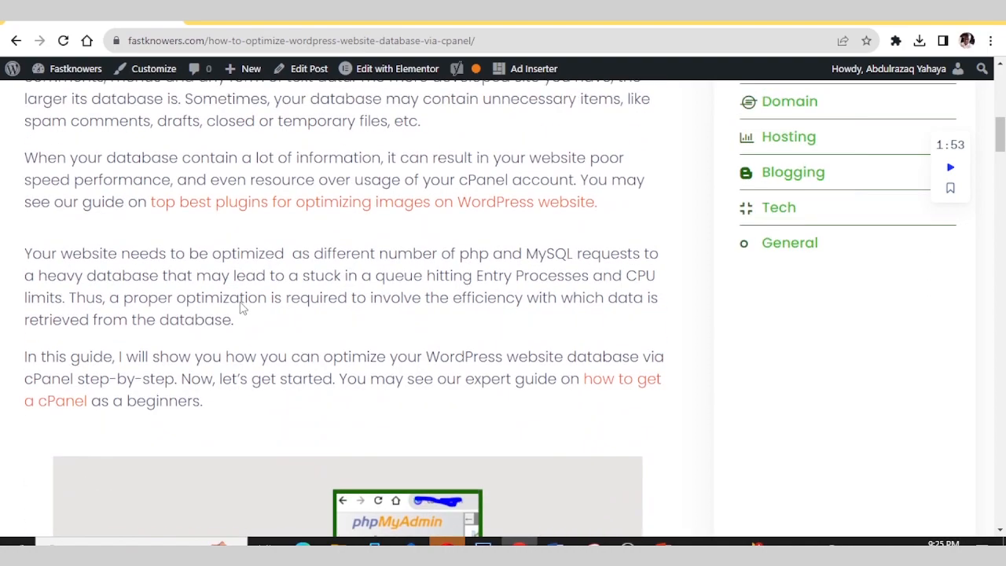
pyautogui.scroll(-2, 242, 308)
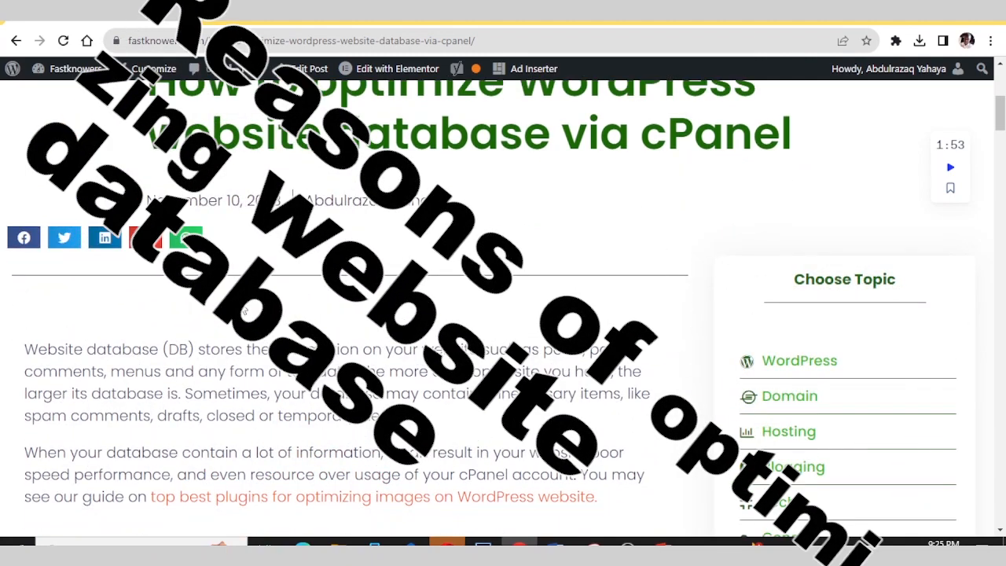
pyautogui.scroll(-3, 242, 308)
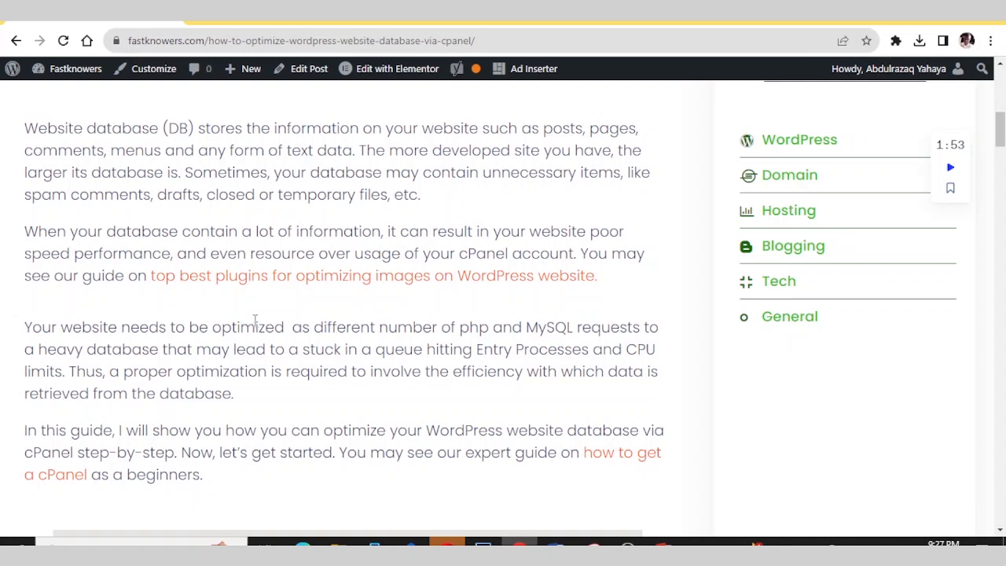
pyautogui.scroll(-2, 255, 320)
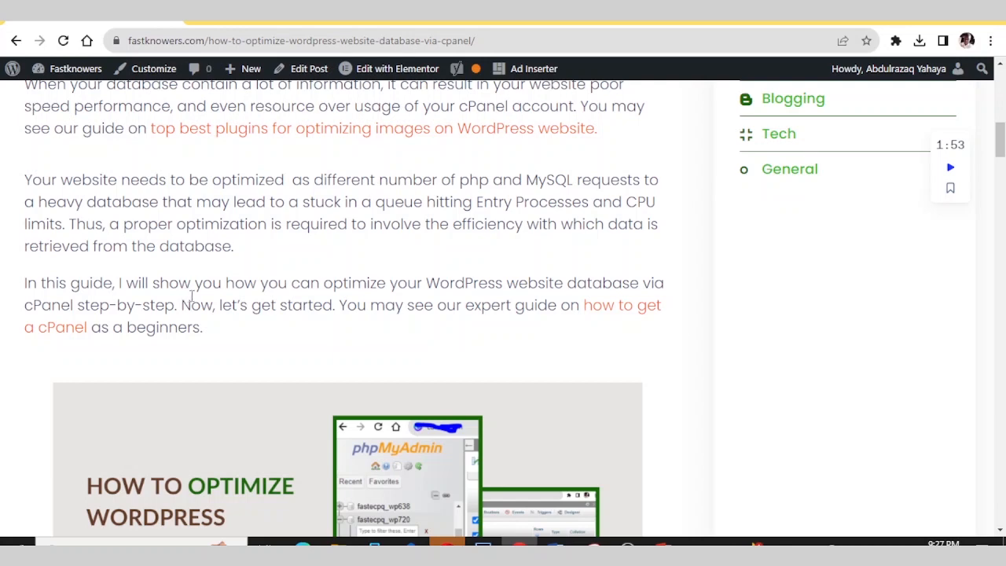
pyautogui.scroll(-5, 191, 295)
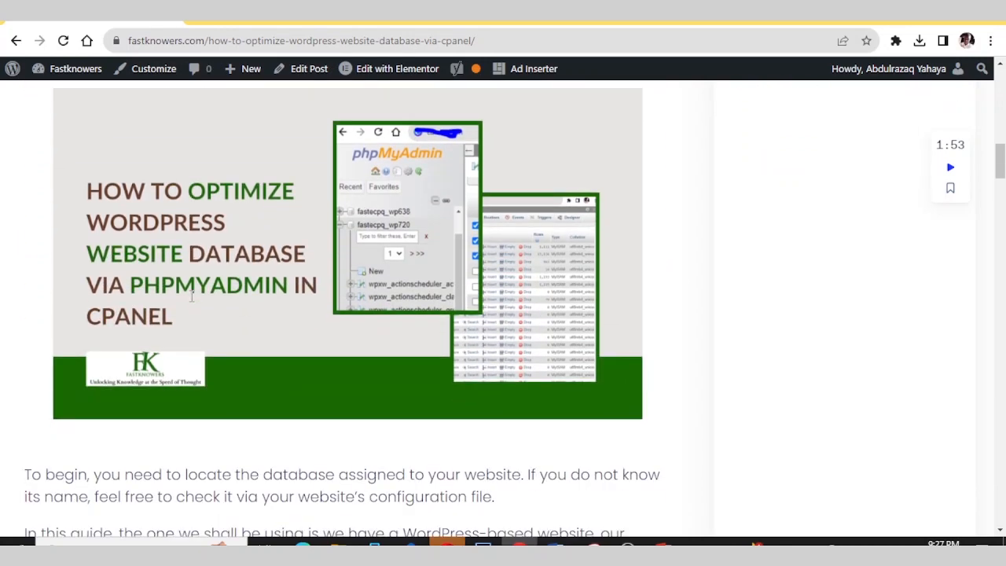
pyautogui.scroll(-1, 191, 302)
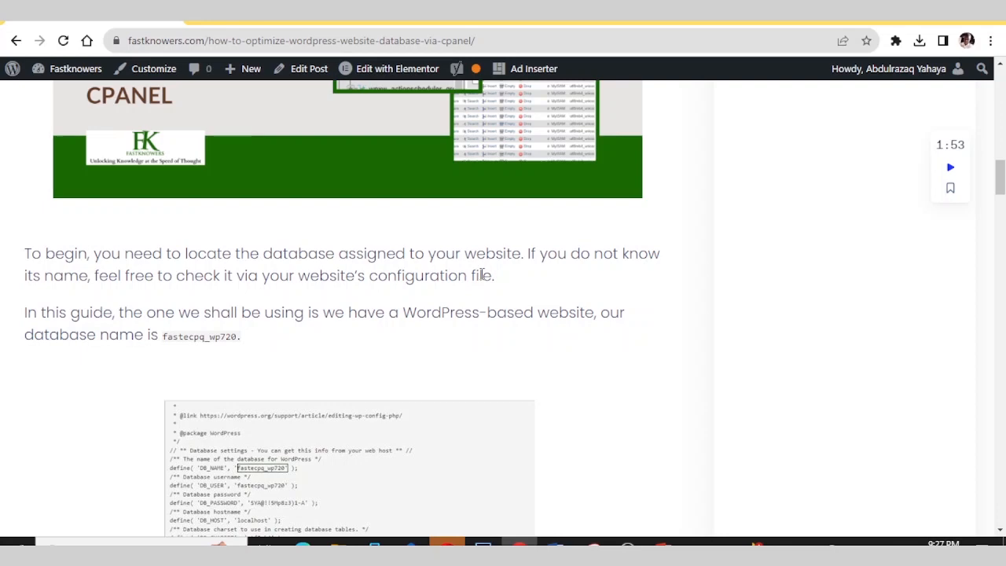
# Switch to cPanel's MySQL Databases page and review its user sections and the list of current databases
pyautogui.click(421, 16)
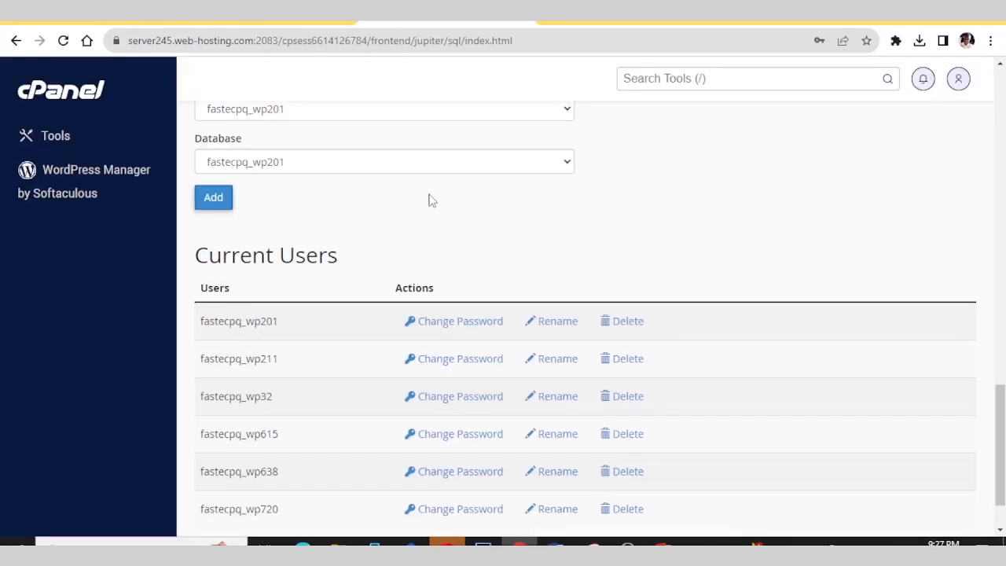
pyautogui.scroll(-2, 428, 201)
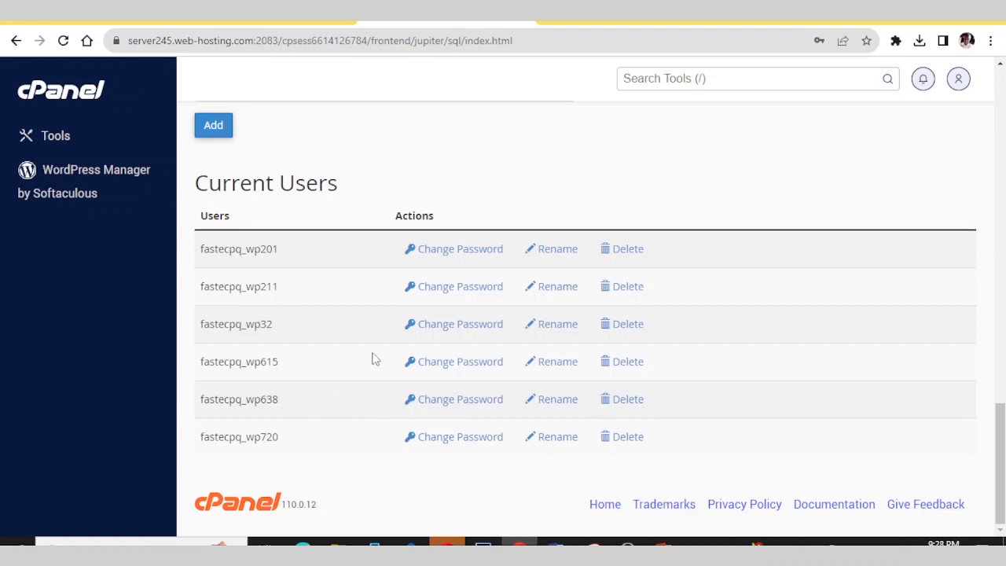
pyautogui.scroll(4, 376, 367)
pyautogui.scroll(3, 374, 369)
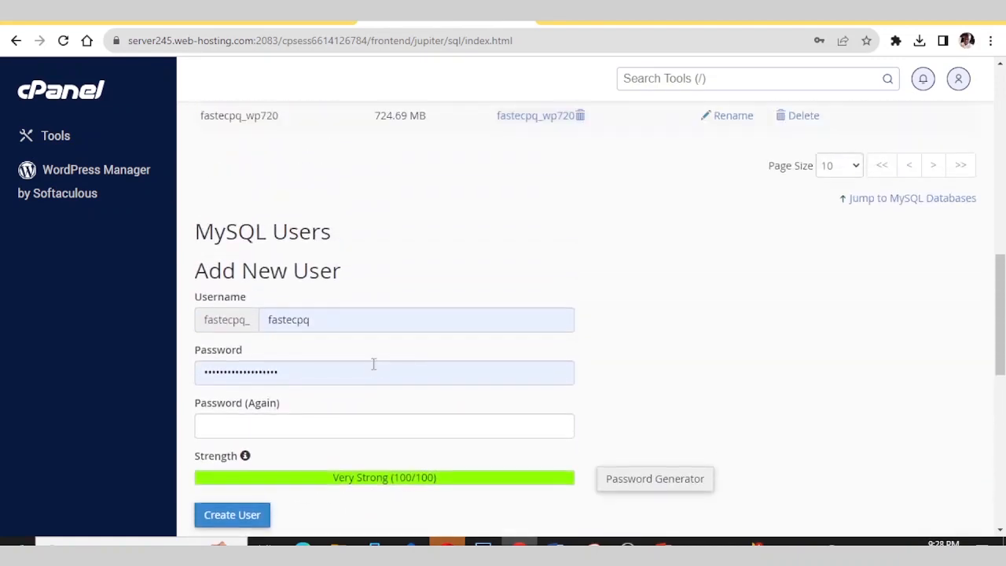
pyautogui.scroll(-5, 374, 367)
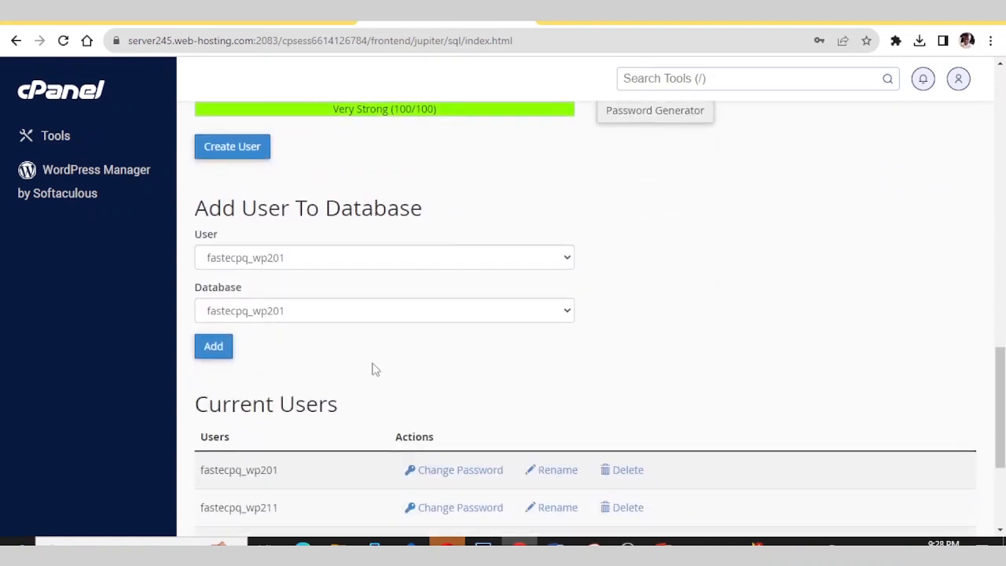
pyautogui.scroll(-3, 375, 370)
pyautogui.scroll(6, 375, 370)
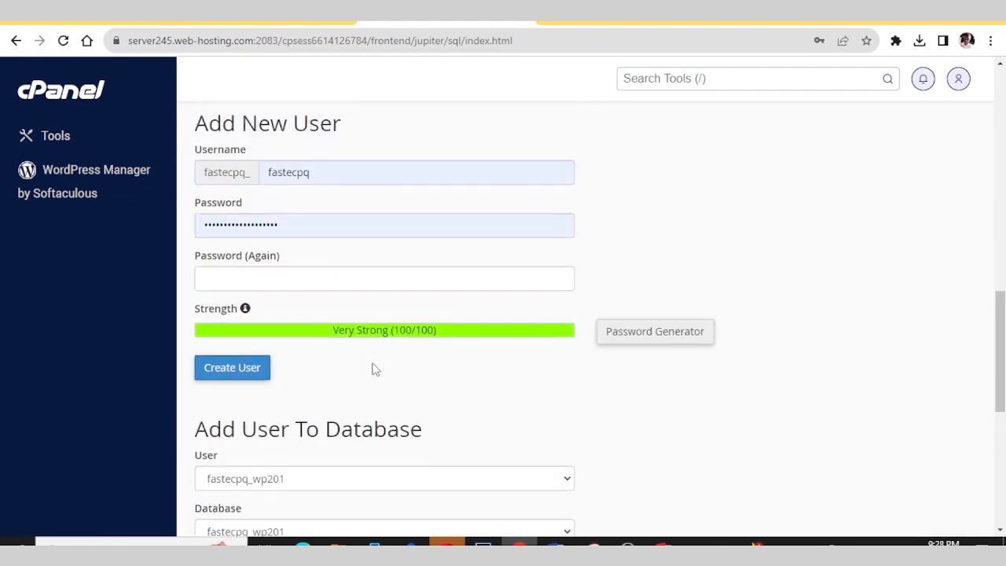
pyautogui.scroll(8, 374, 369)
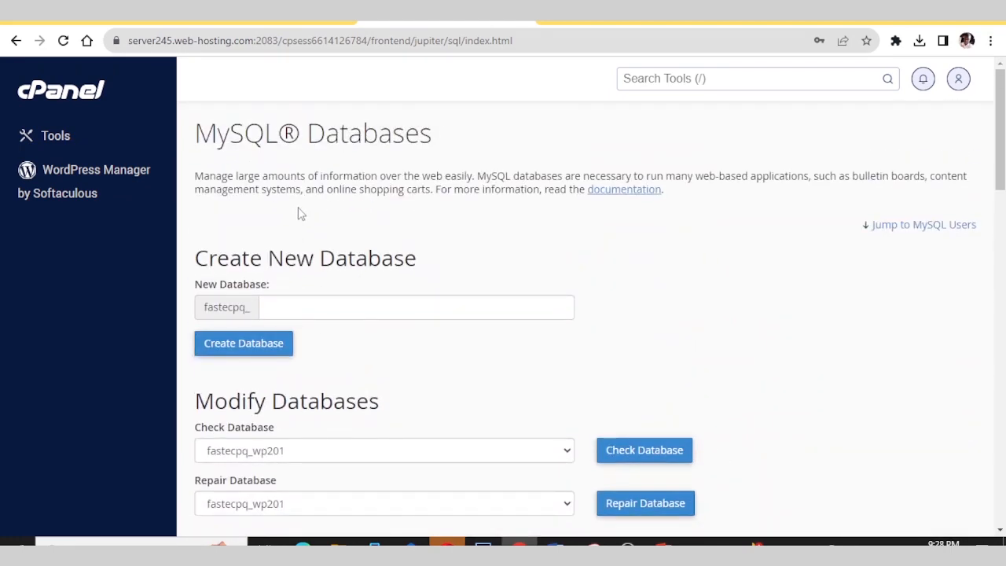
pyautogui.scroll(-9, 314, 263)
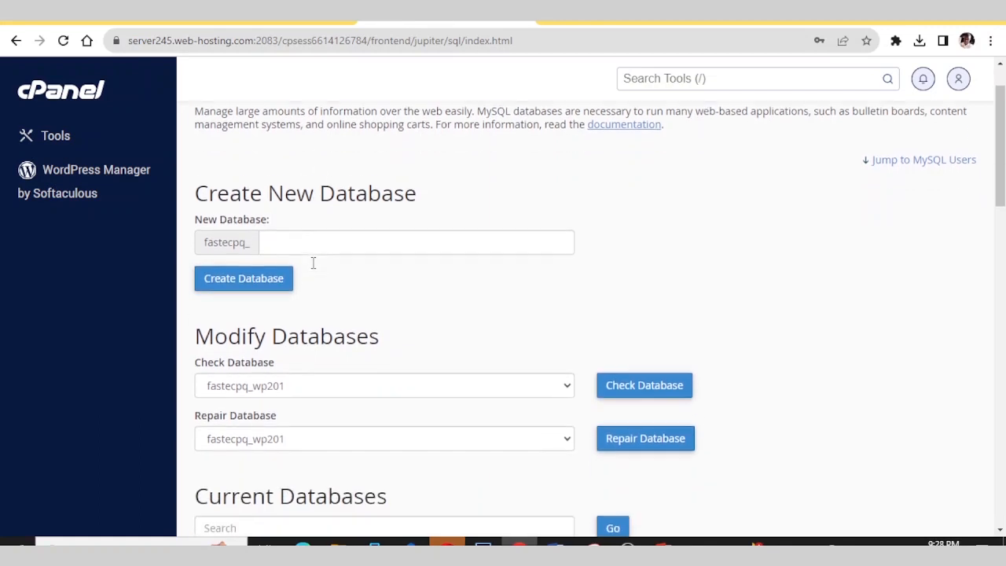
pyautogui.scroll(1, 276, 251)
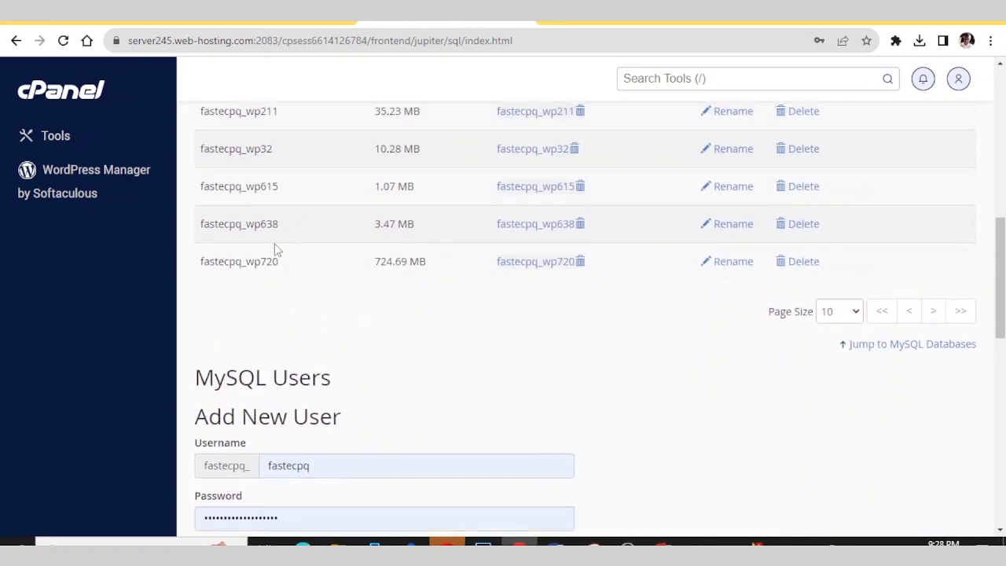
pyautogui.scroll(2, 393, 287)
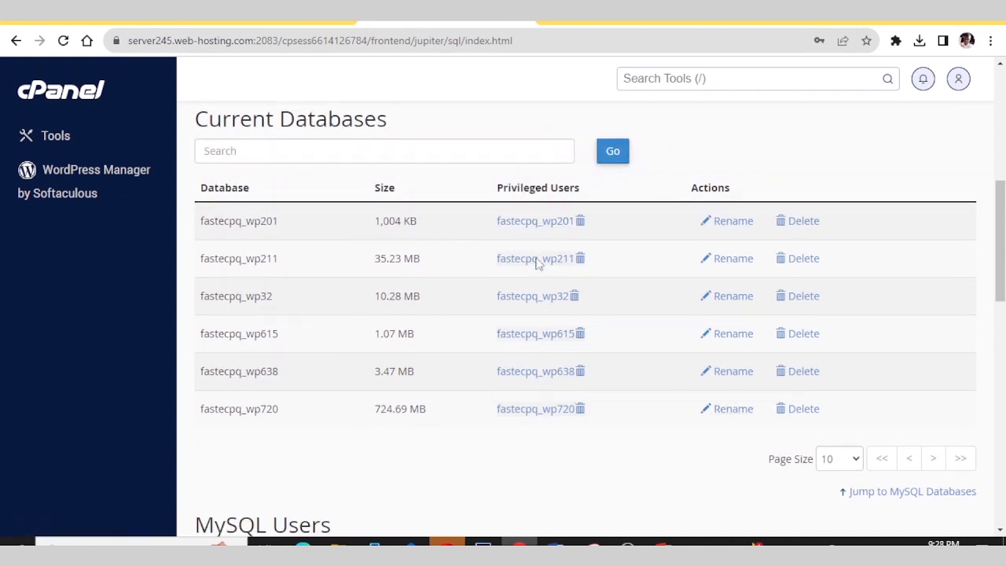
# Examine the name and size of the fastecpq_wp720 database in the list of current databases
pyautogui.doubleClick(254, 411)
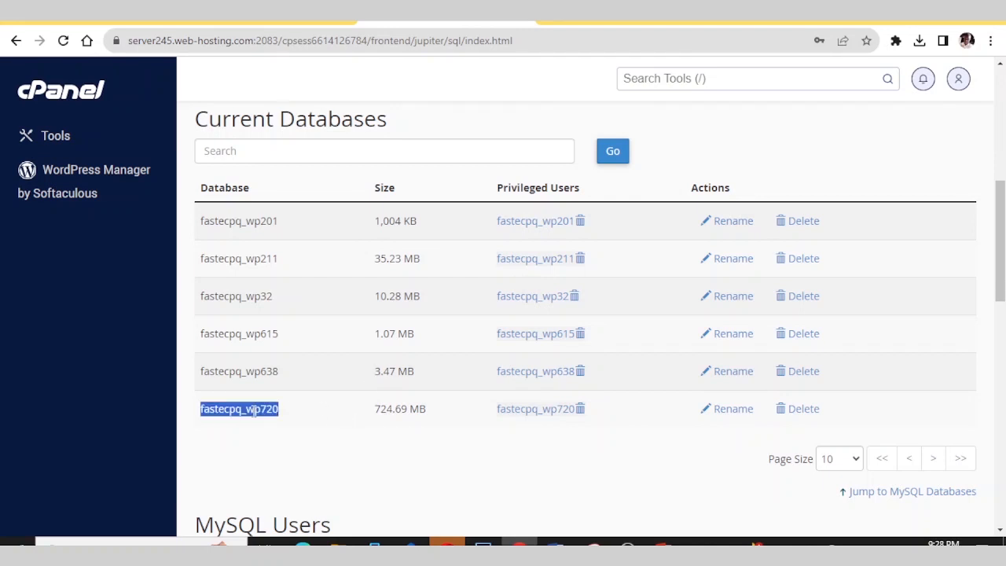
pyautogui.click(268, 409)
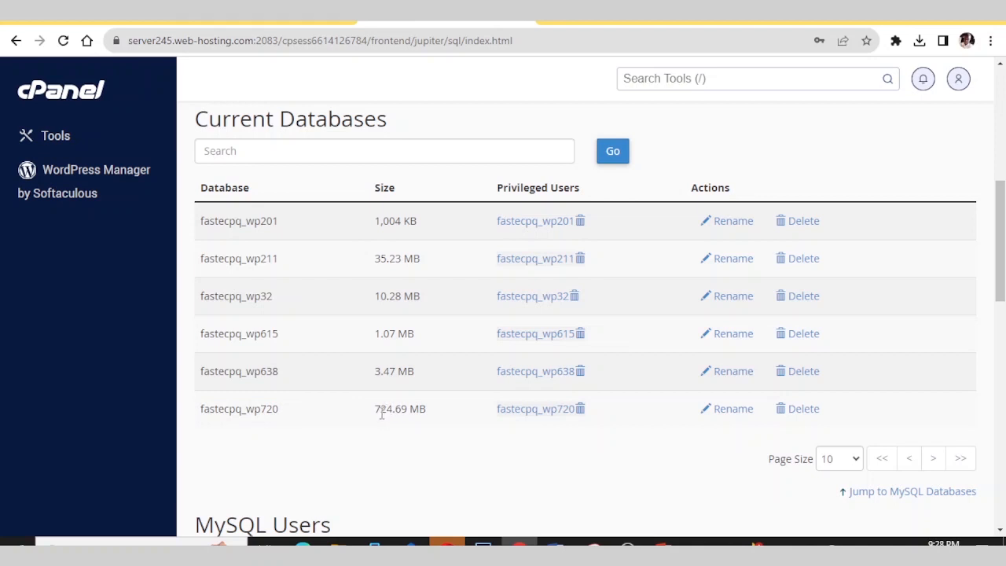
pyautogui.moveTo(381, 415); pyautogui.dragTo(411, 410)
pyautogui.click(429, 413)
pyautogui.scroll(2, 373, 354)
pyautogui.scroll(-3, 372, 356)
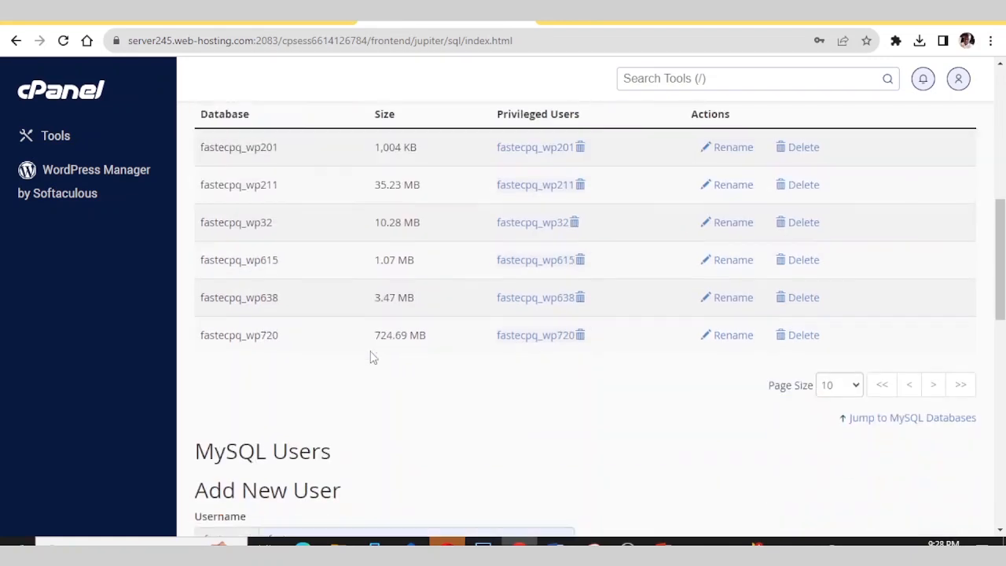
pyautogui.scroll(-3, 373, 356)
pyautogui.scroll(3, 372, 356)
# Return to the article and check its guidance on finding the database name in the website's configuration file
pyautogui.click(104, 22)
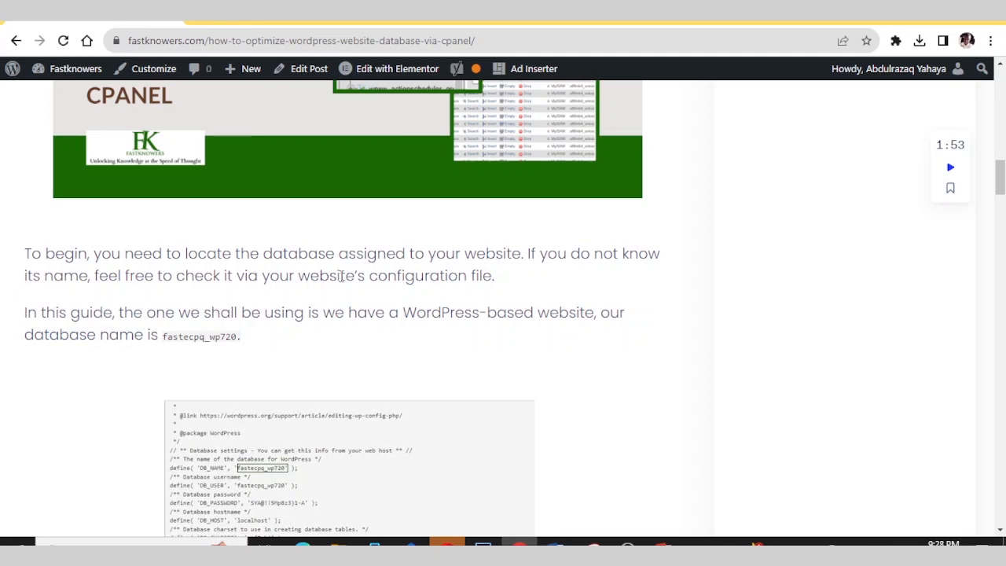
pyautogui.scroll(-1, 342, 276)
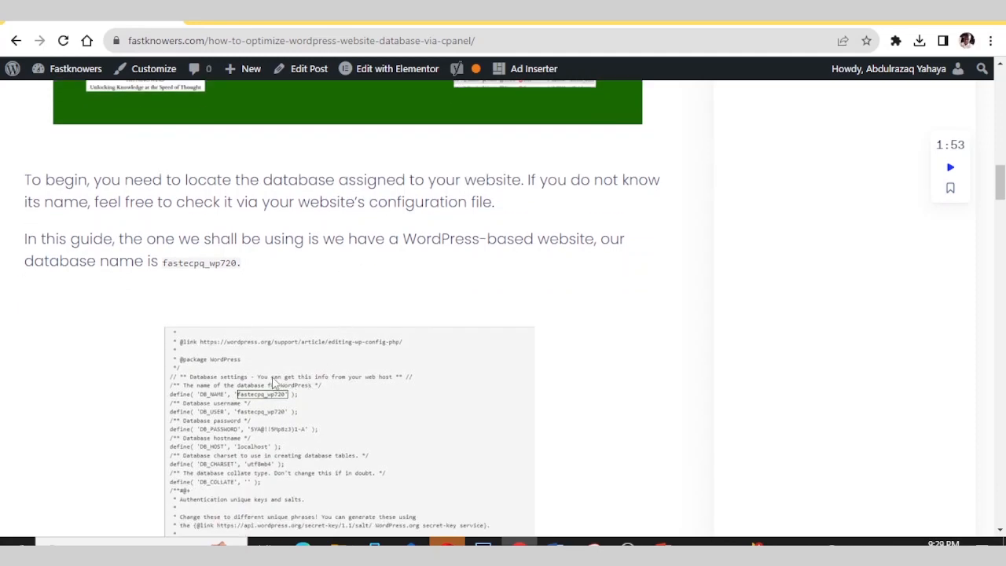
# Switch back to cPanel, go to its main tools page and open File Manager
pyautogui.click(447, 22)
pyautogui.scroll(5, 458, 243)
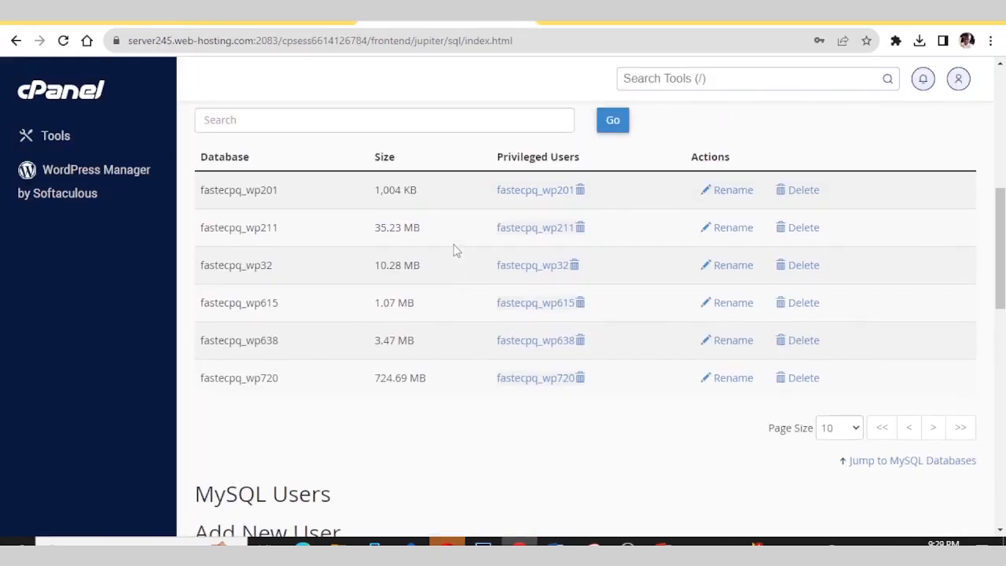
pyautogui.click(75, 93)
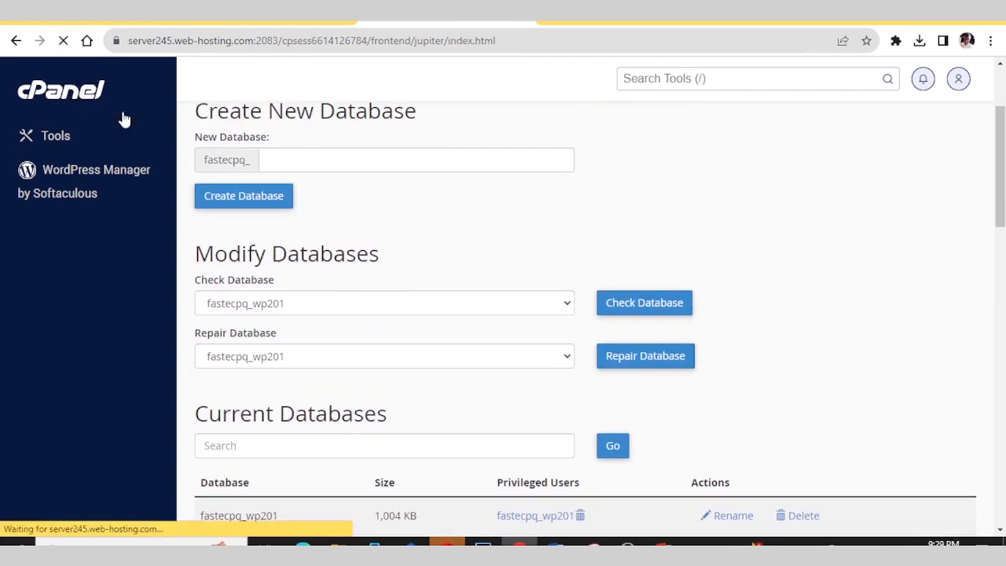
pyautogui.scroll(-5, 274, 188)
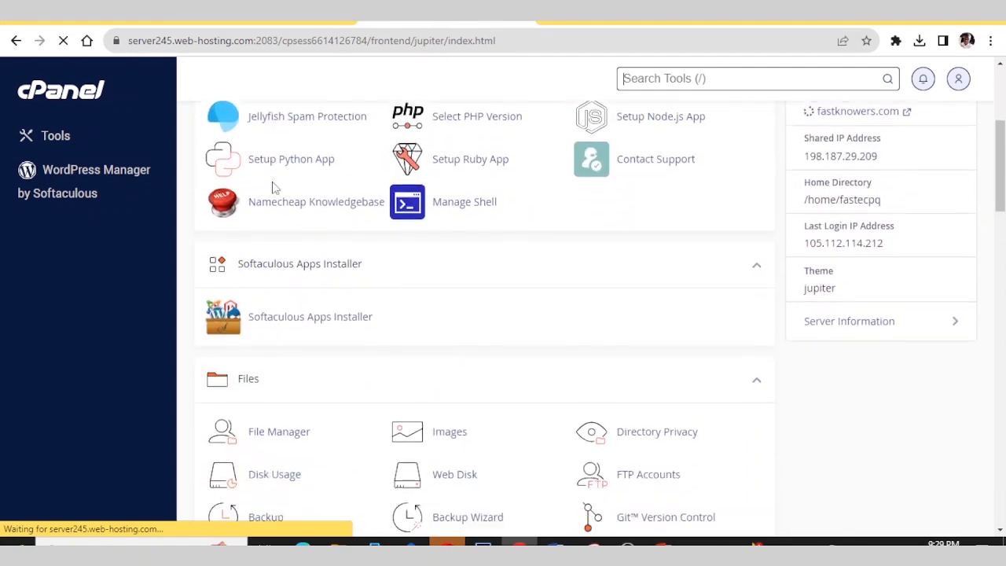
pyautogui.click(276, 264)
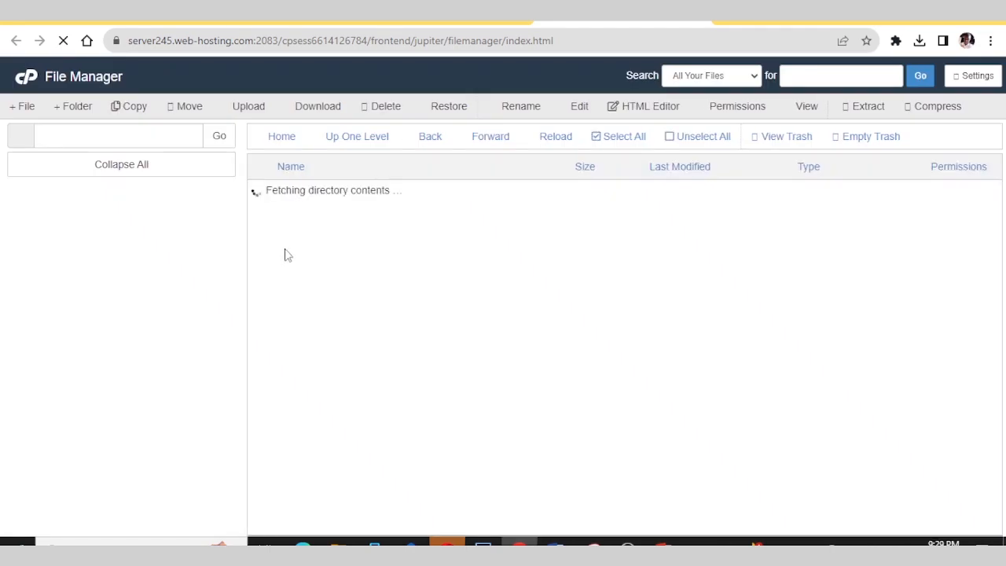
# Open the public_html folder from the home directory's folder tree
pyautogui.scroll(-3, 381, 231)
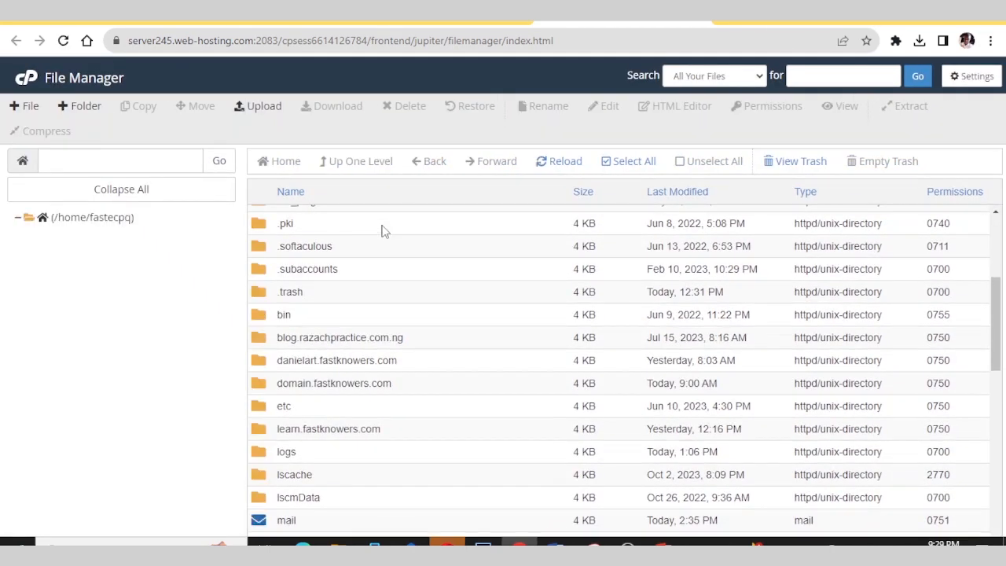
pyautogui.scroll(-4, 189, 255)
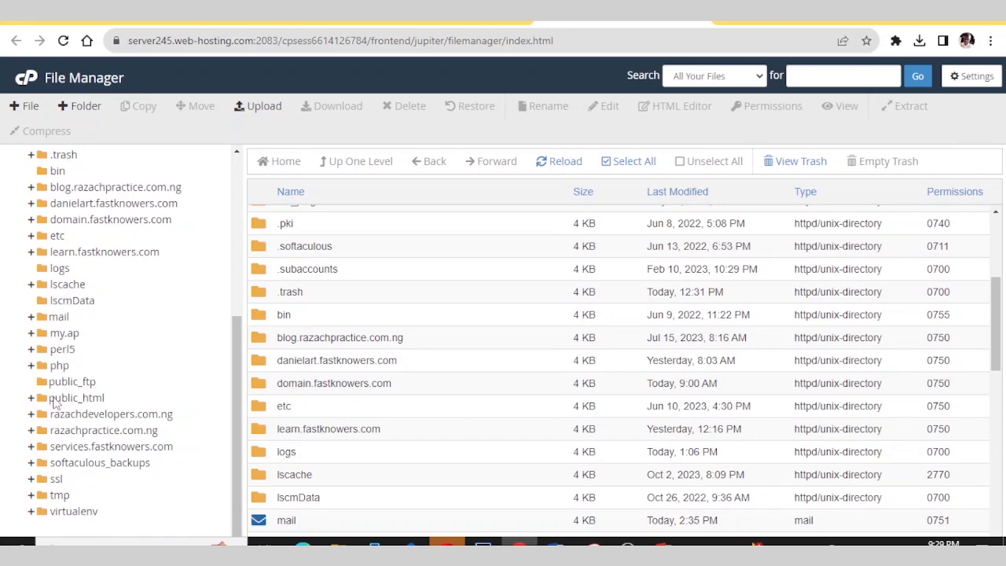
pyautogui.click(56, 401)
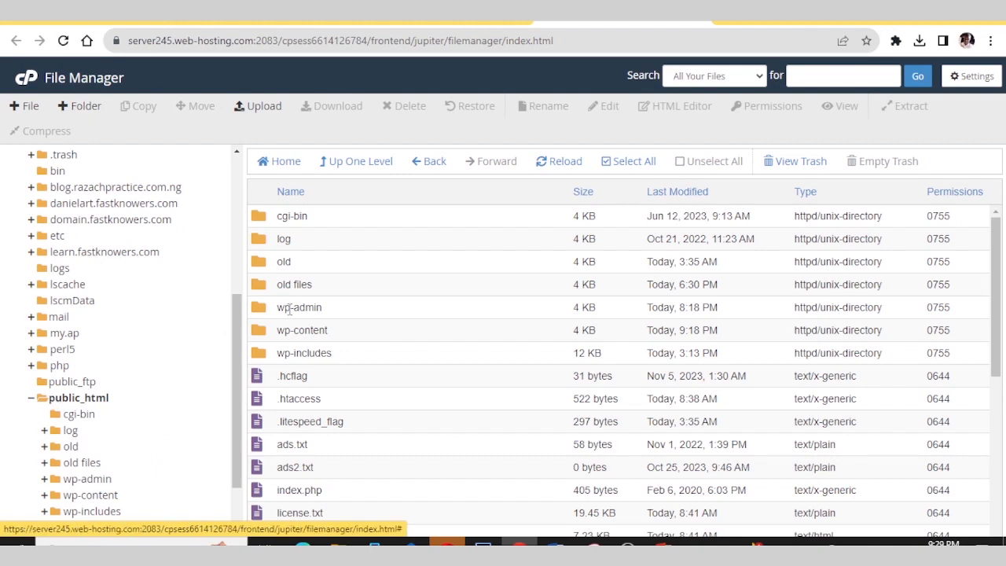
# Find wp-config.php in the public_html folder and view its contents
pyautogui.scroll(-4, 325, 304)
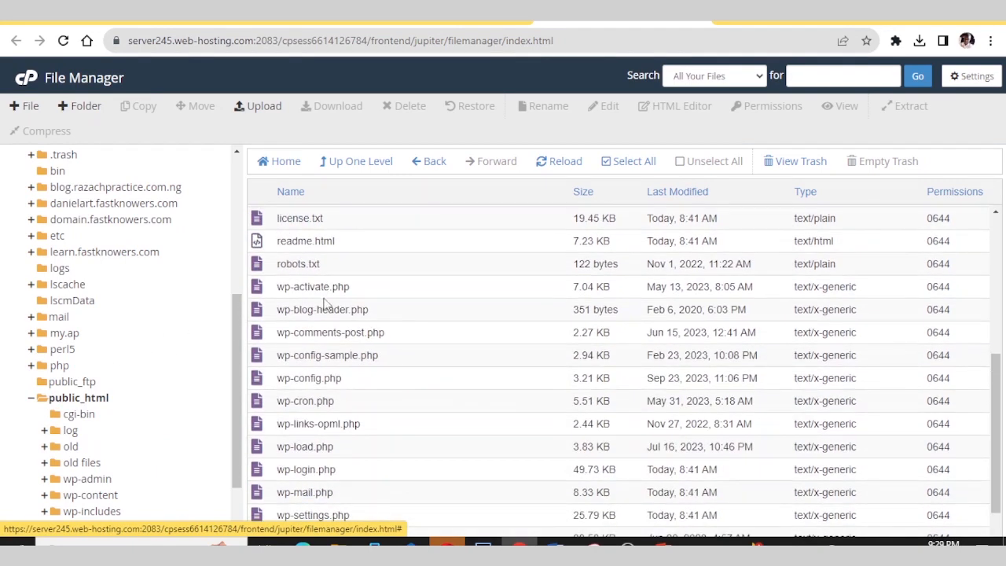
pyautogui.scroll(-1, 324, 304)
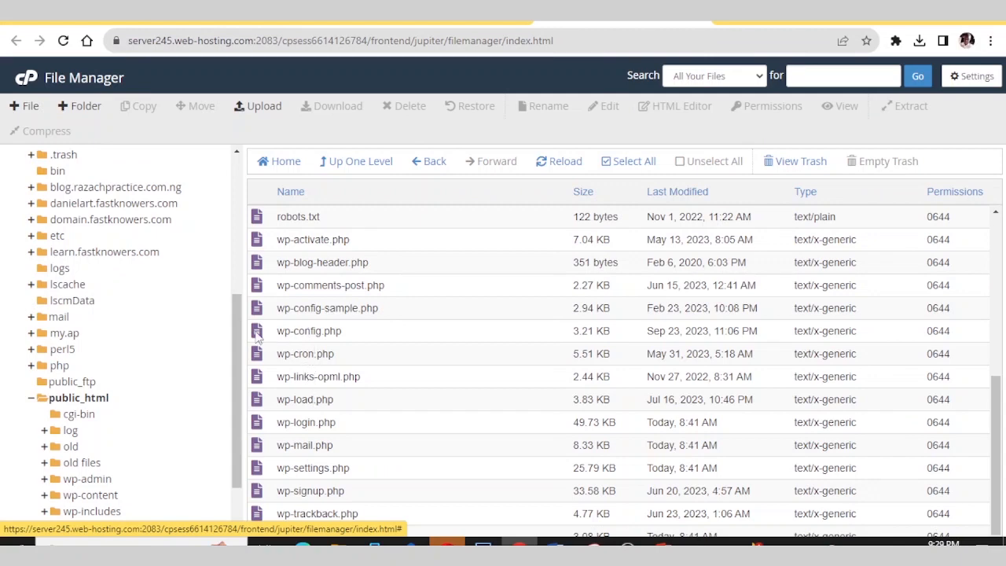
pyautogui.click(95, 22)
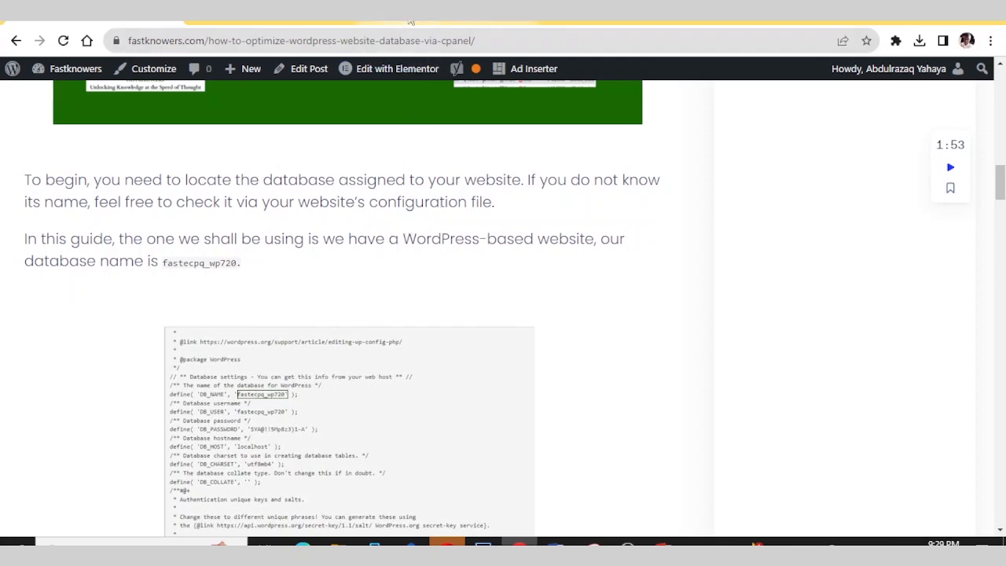
pyautogui.click(572, 24)
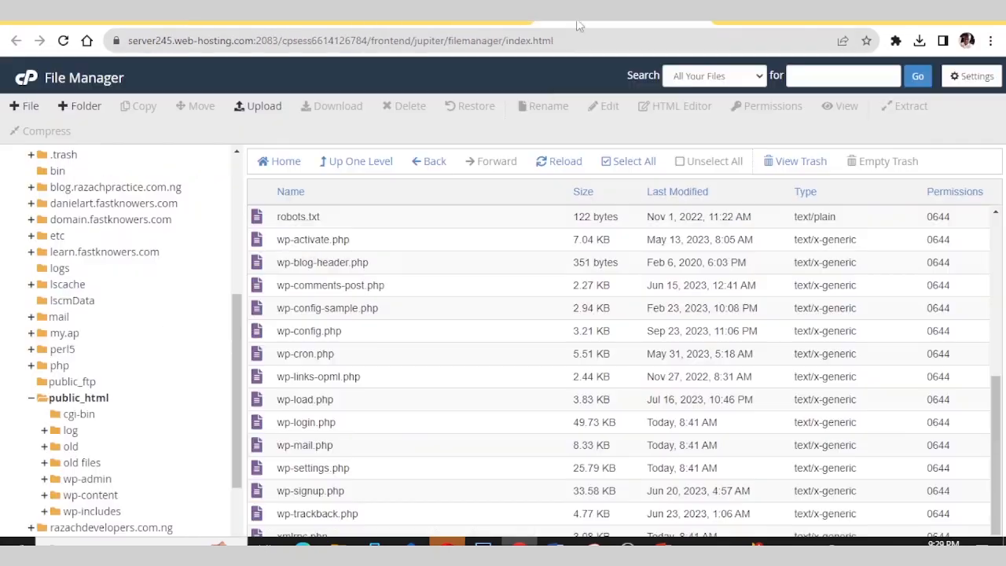
pyautogui.click(283, 331)
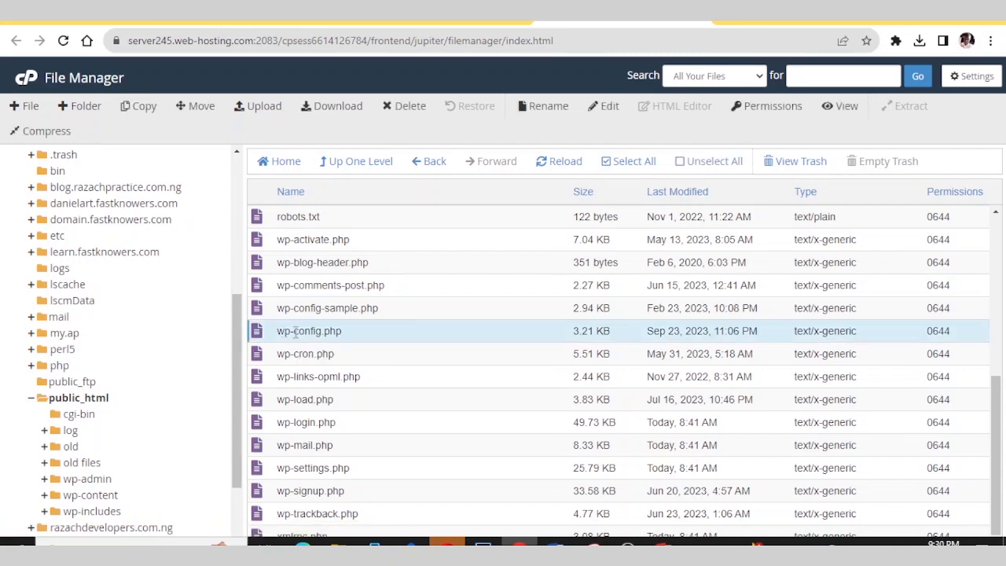
pyautogui.rightClick(296, 333)
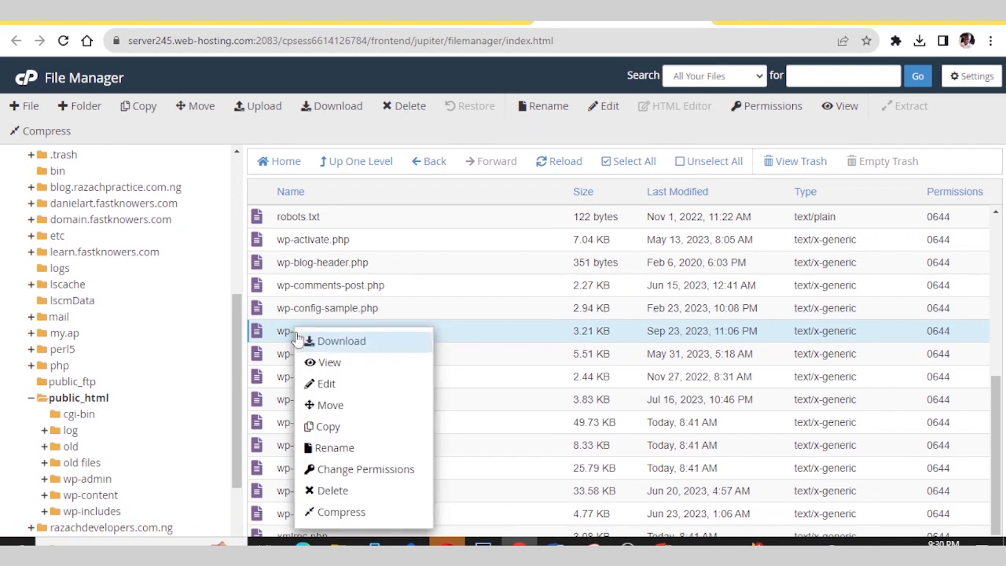
pyautogui.click(329, 362)
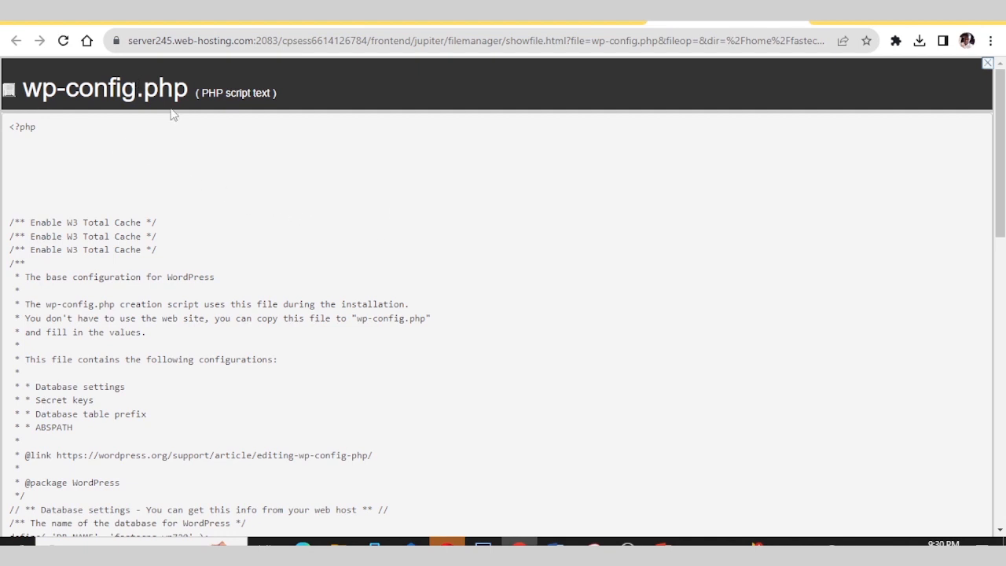
# Compare wp-config.php with the article's example and highlight the database name defined for DB_NAME
pyautogui.click(99, 17)
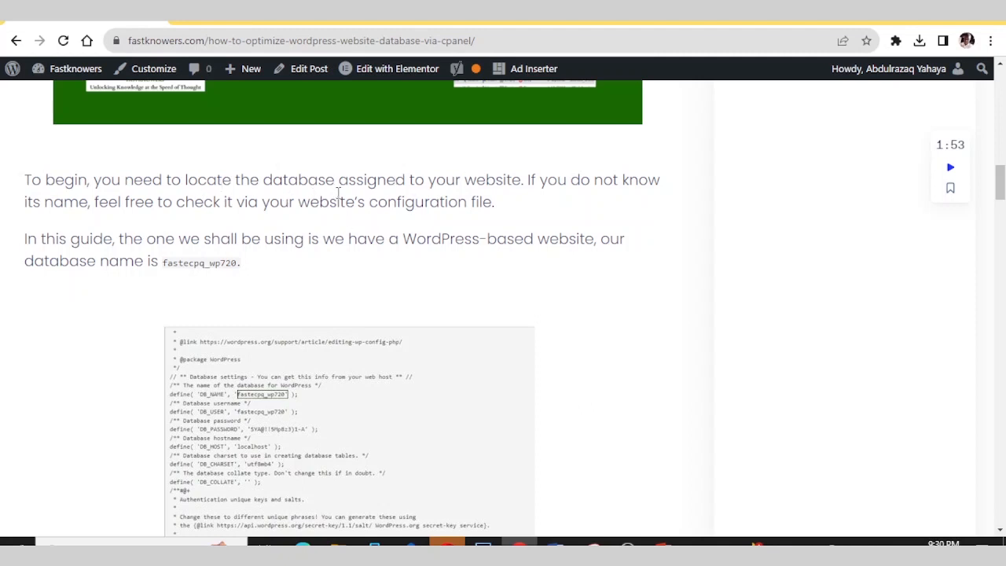
pyautogui.click(684, 26)
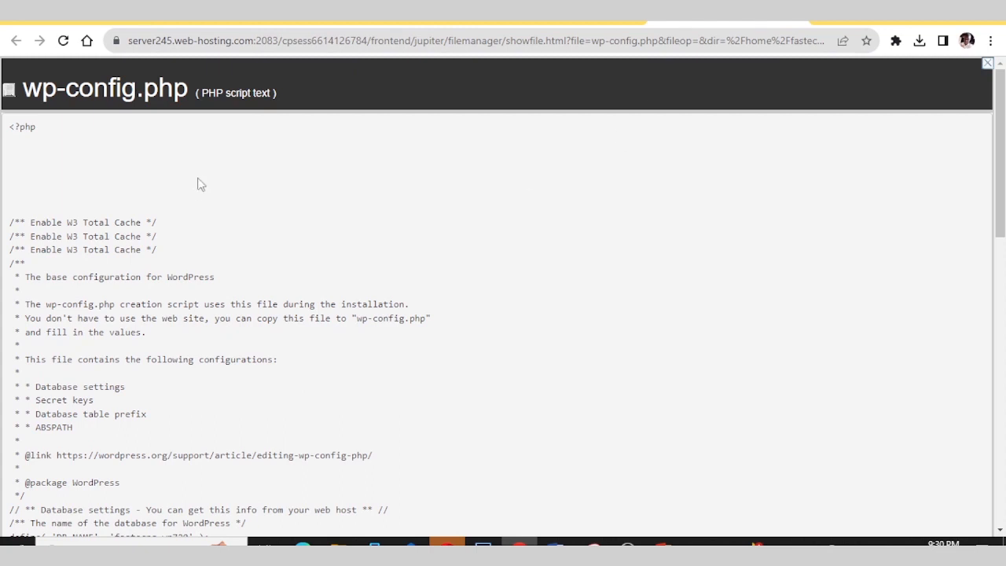
pyautogui.scroll(-1, 202, 182)
pyautogui.scroll(-3, 202, 183)
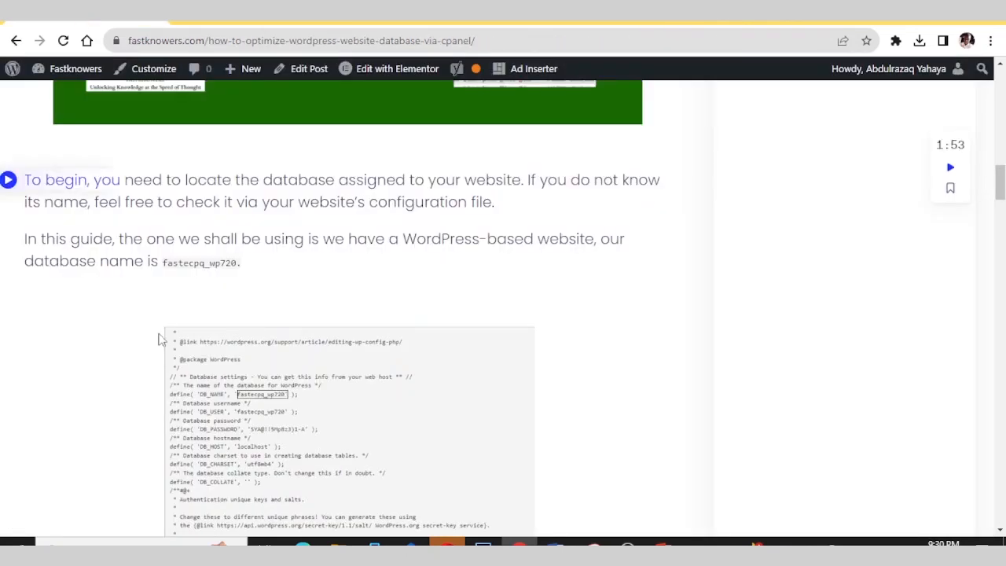
pyautogui.scroll(5, 164, 337)
pyautogui.scroll(8, 167, 318)
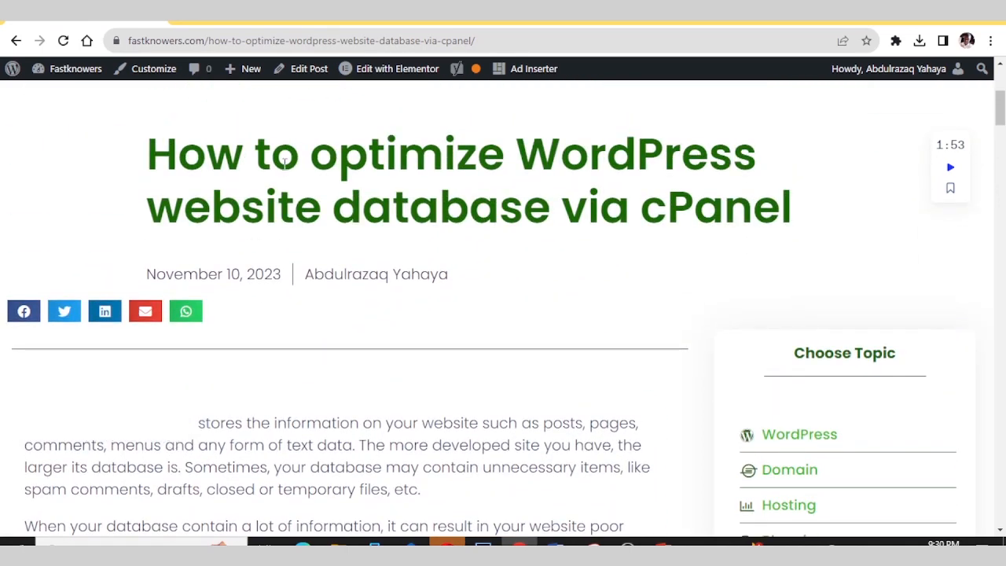
pyautogui.click(674, 24)
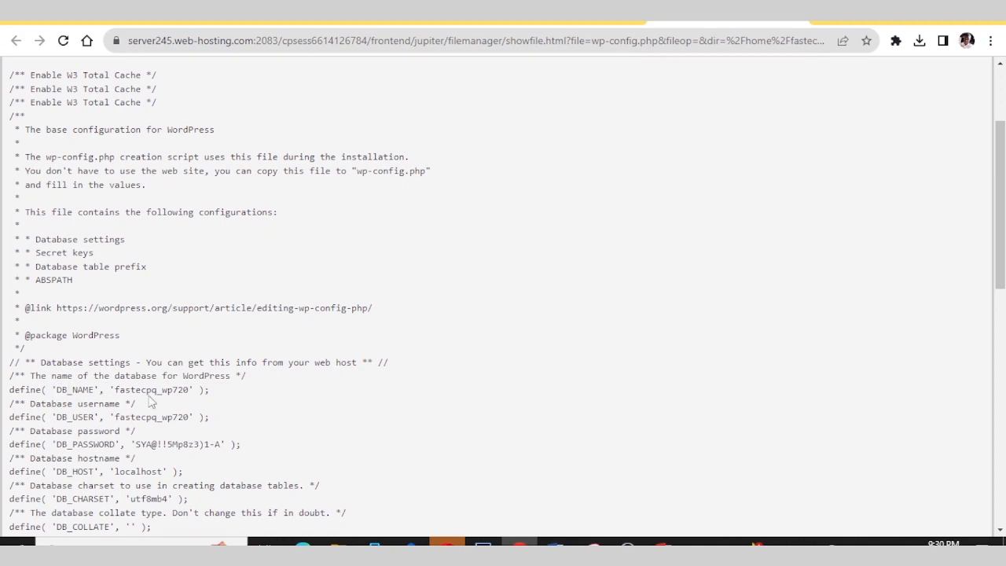
pyautogui.moveTo(116, 388); pyautogui.dragTo(183, 374)
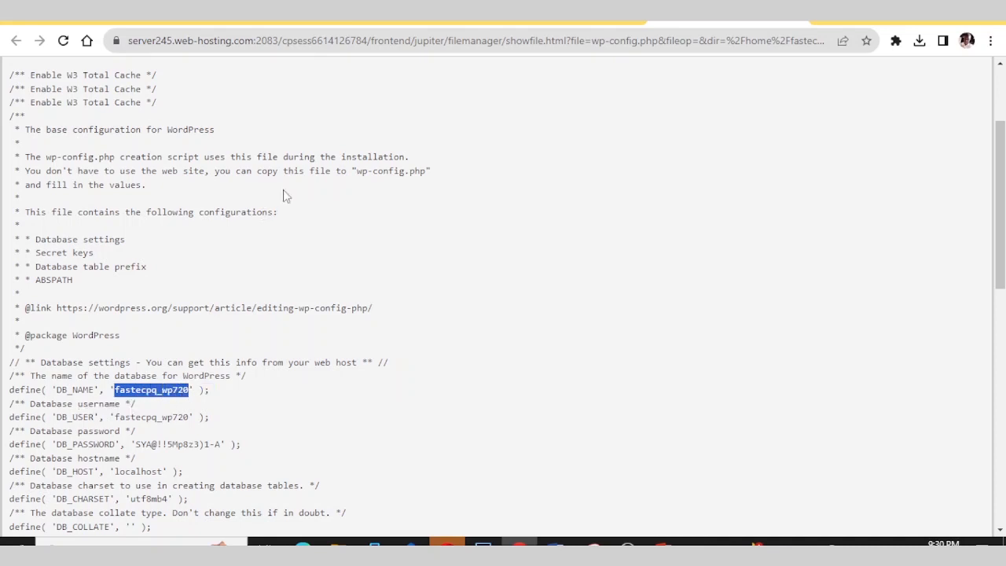
# Switch to the cPanel tools page and look over its sections, from the Softaculous installer to Databases, Domains and Security
pyautogui.click(379, 26)
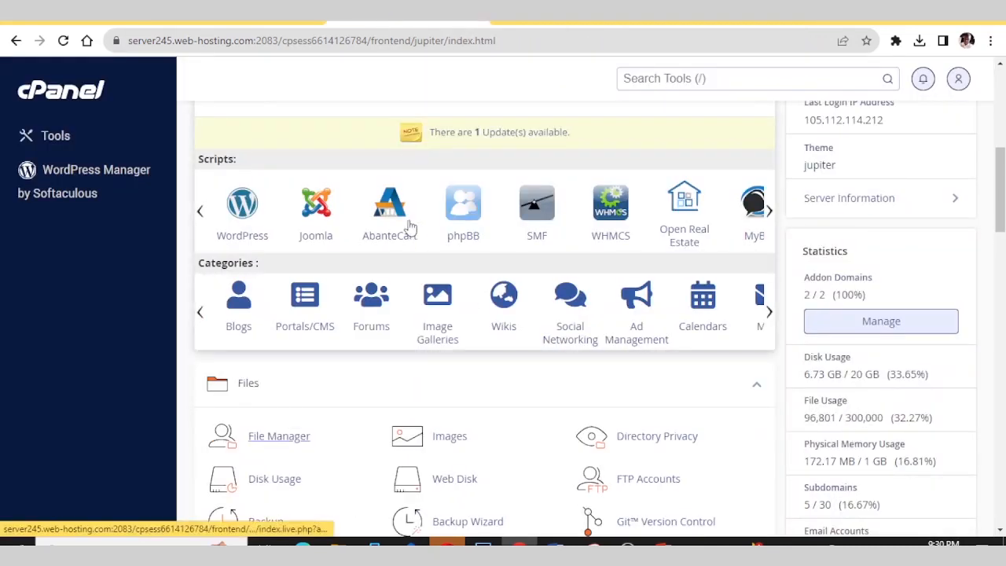
pyautogui.click(522, 25)
pyautogui.click(379, 26)
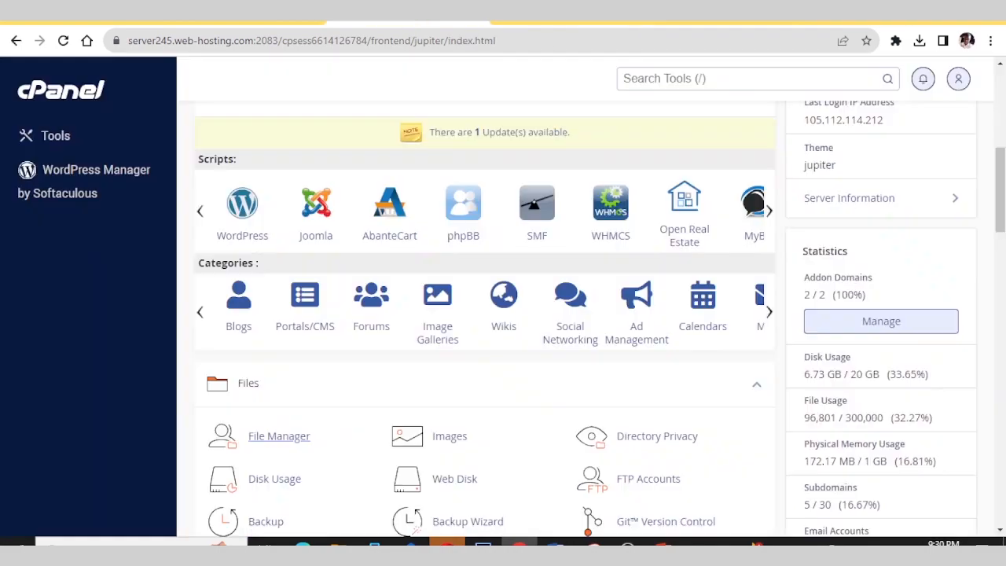
pyautogui.scroll(5, 441, 269)
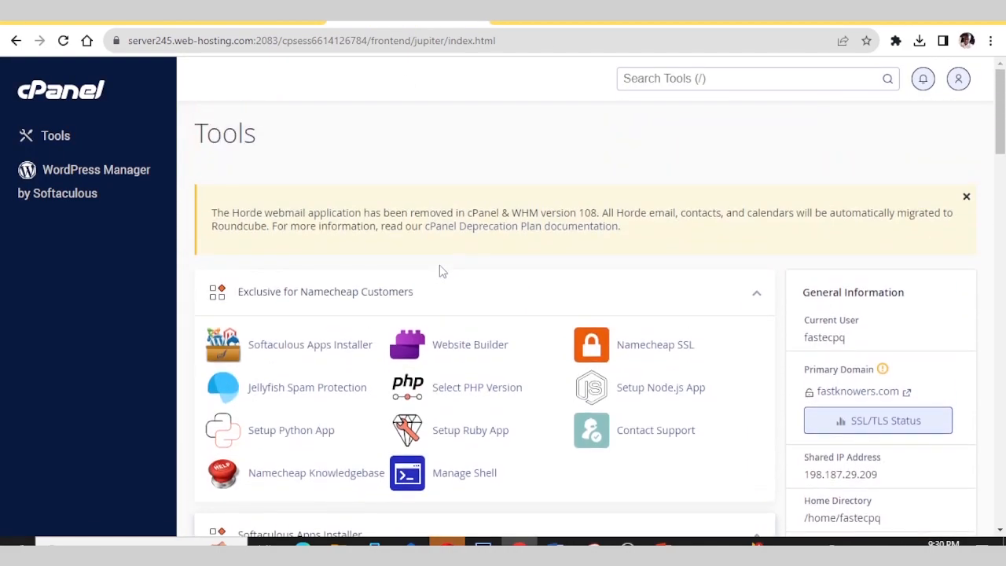
pyautogui.scroll(-10, 441, 269)
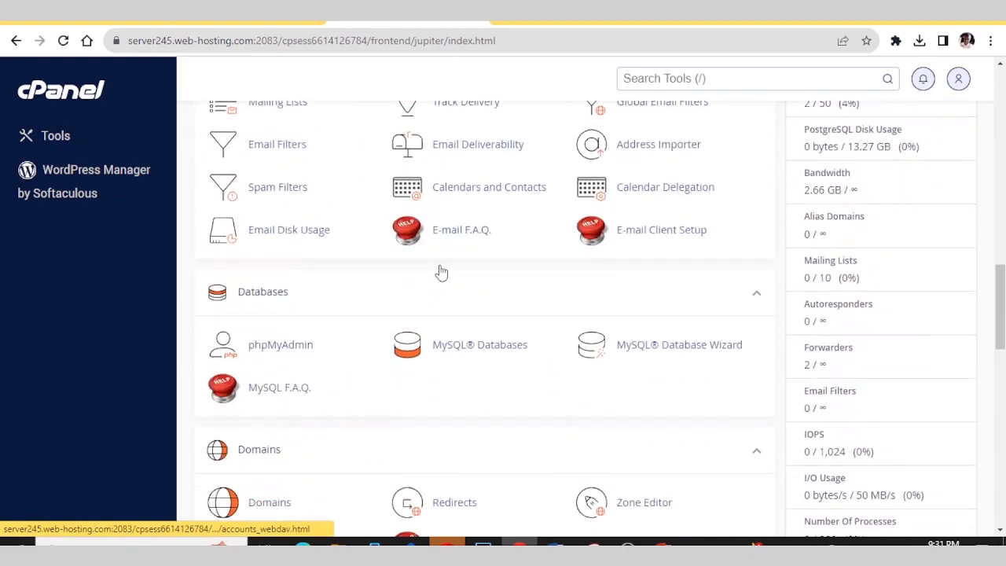
pyautogui.scroll(15, 441, 269)
pyautogui.scroll(-15, 441, 270)
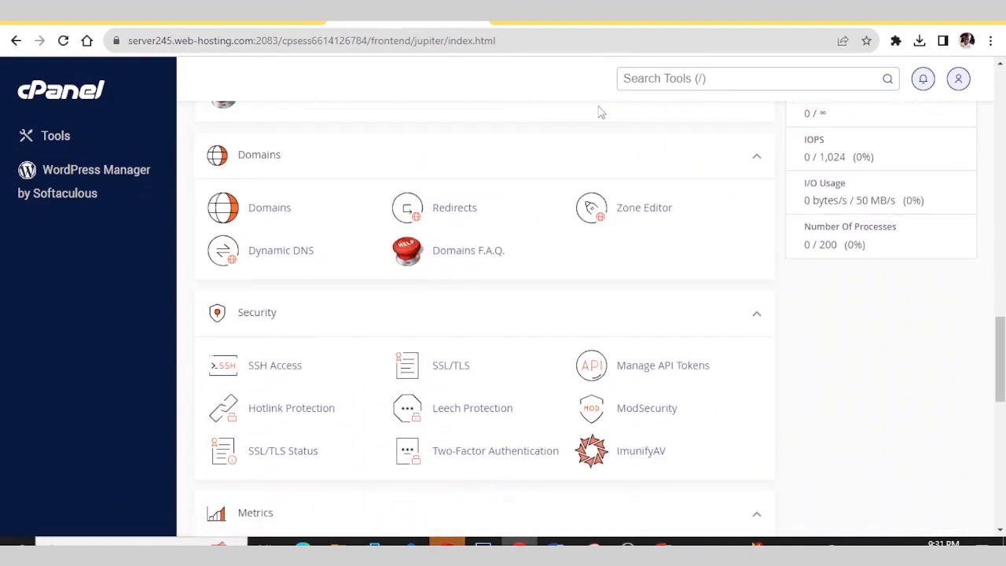
pyautogui.scroll(10, 552, 173)
pyautogui.scroll(8, 553, 173)
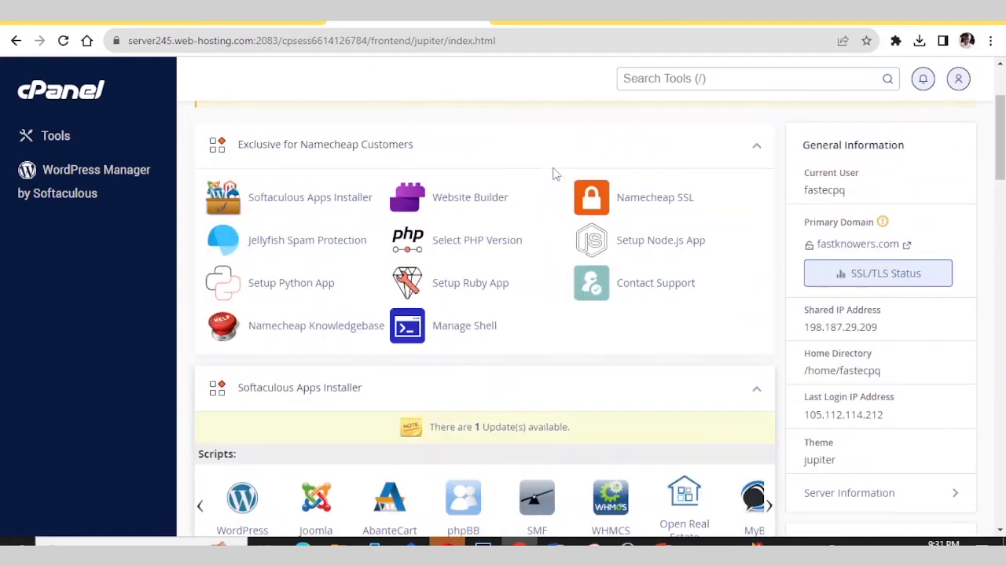
# Return to the wp-config.php view and review the database settings, authentication keys and table prefix
pyautogui.click(711, 25)
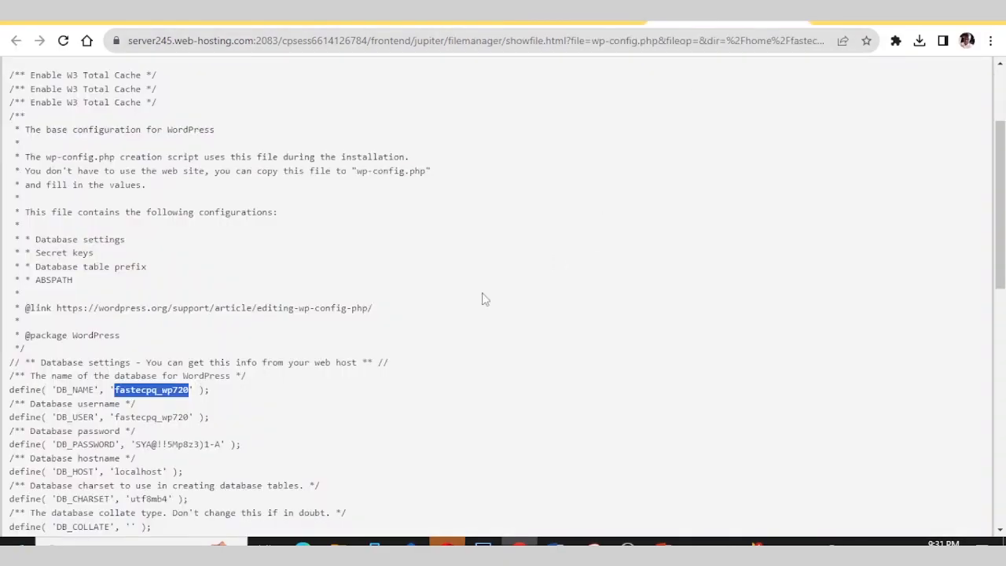
pyautogui.scroll(-5, 276, 413)
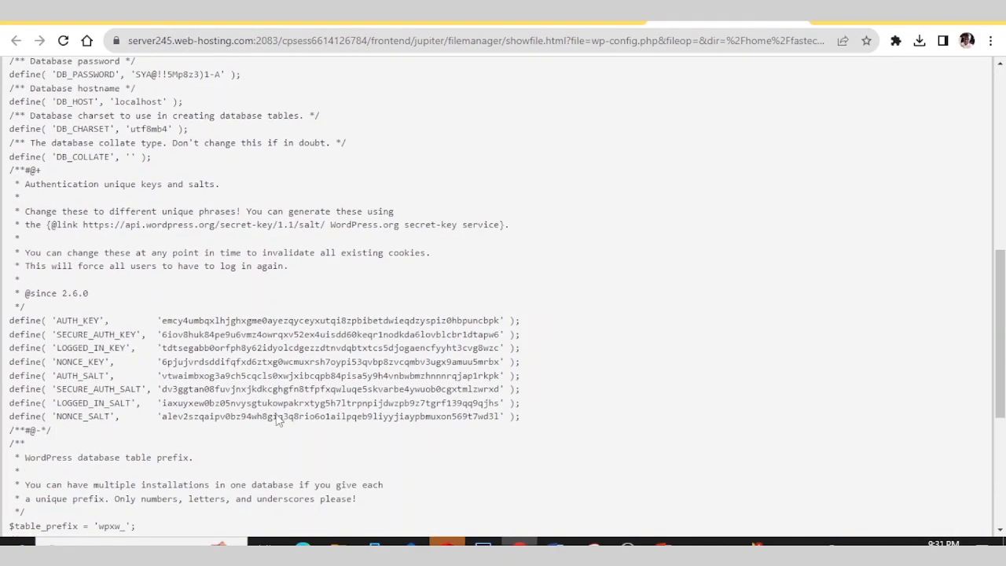
pyautogui.scroll(3, 281, 417)
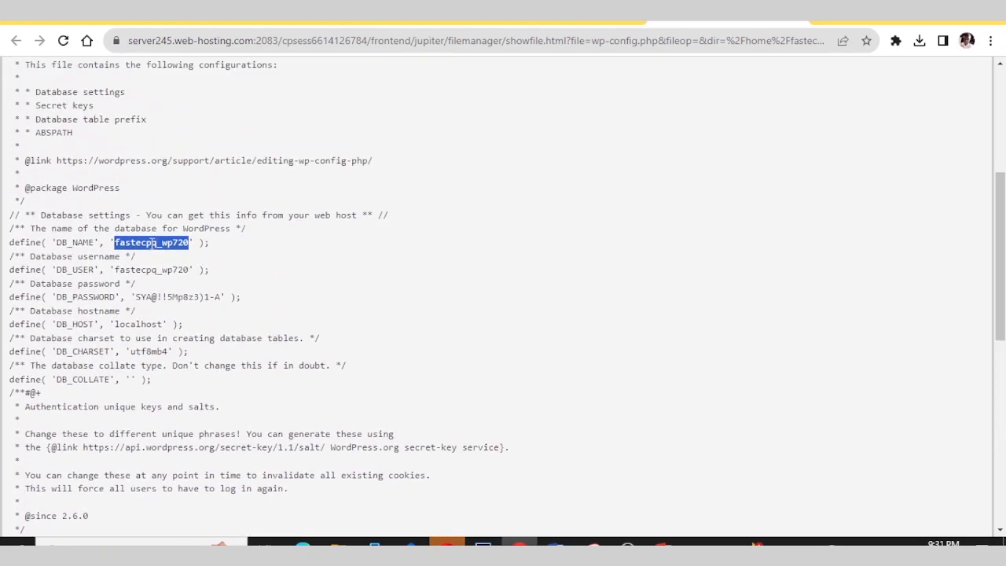
# Go back to the article and read its advice on backing up the database and opening phpMyAdmin
pyautogui.click(91, 22)
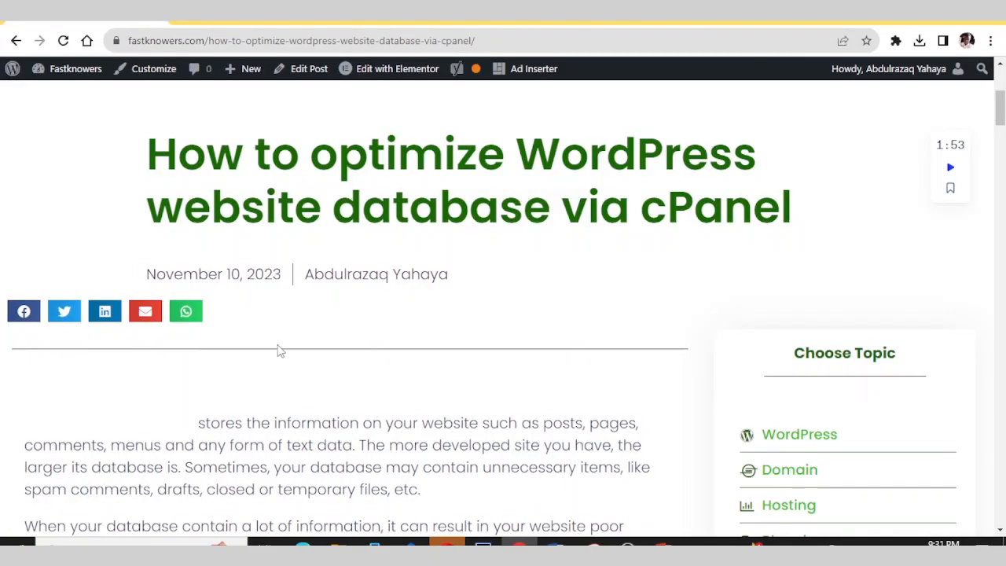
pyautogui.scroll(-15, 287, 372)
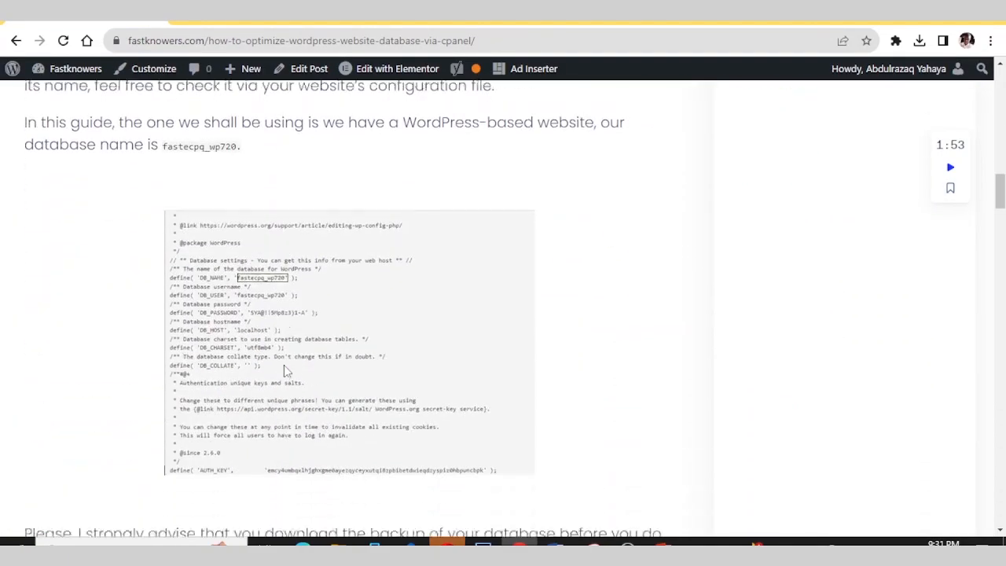
pyautogui.scroll(3, 275, 297)
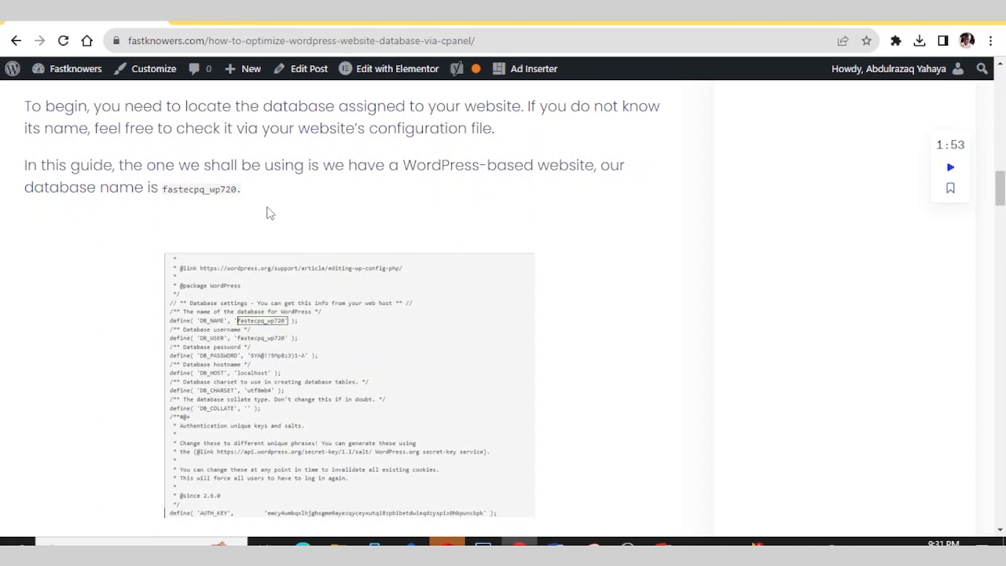
pyautogui.scroll(-3, 269, 214)
pyautogui.scroll(2, 271, 215)
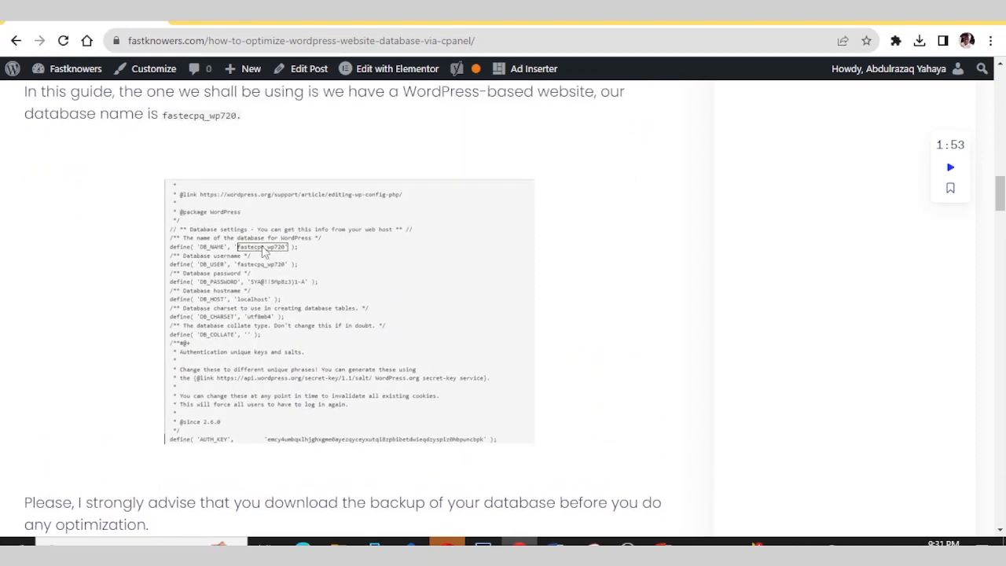
pyautogui.scroll(-4, 264, 250)
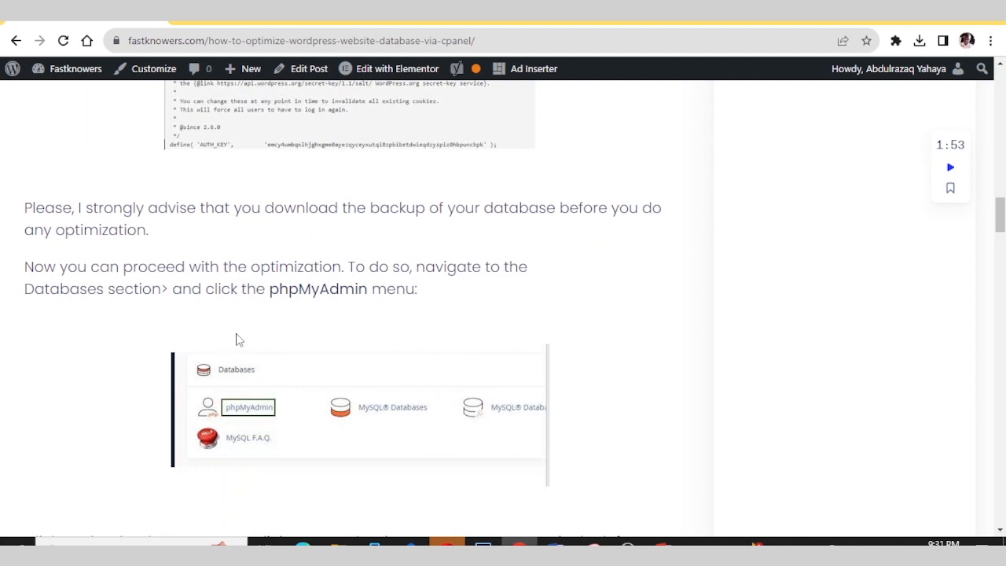
pyautogui.scroll(1, 239, 339)
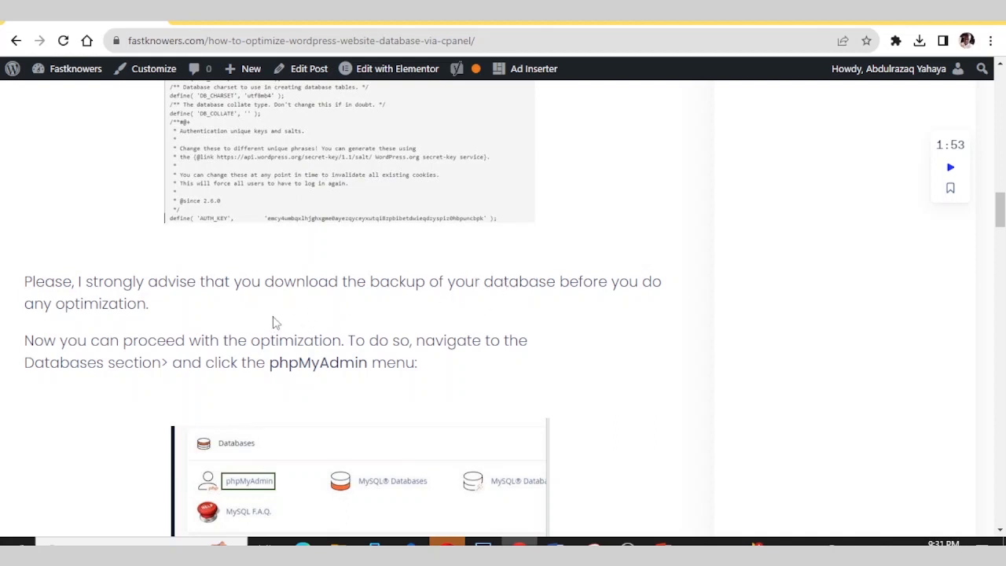
pyautogui.scroll(-1, 276, 321)
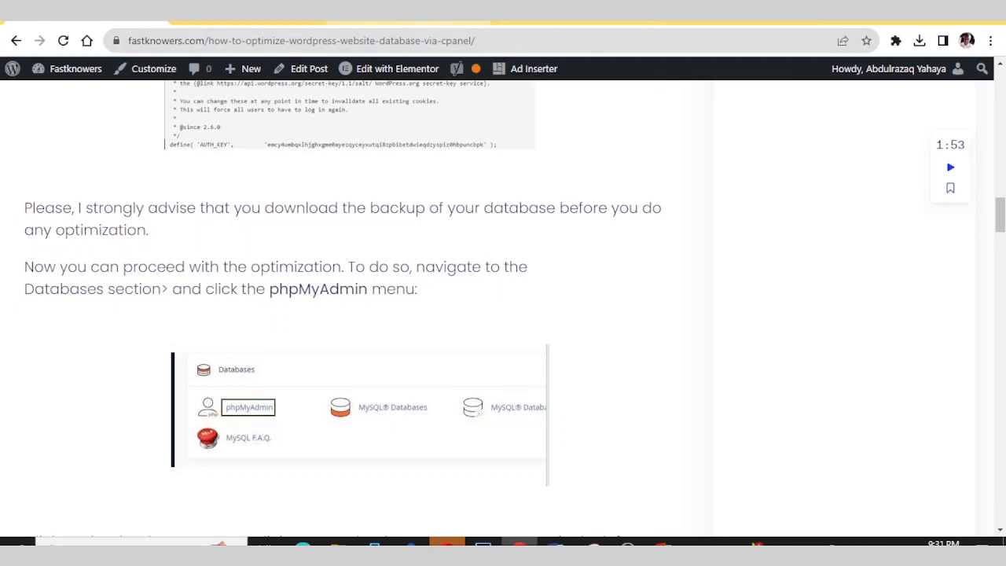
# Switch to the cPanel tools page and open the Backup tool from the Files section
pyautogui.click(450, 22)
pyautogui.scroll(-2, 398, 238)
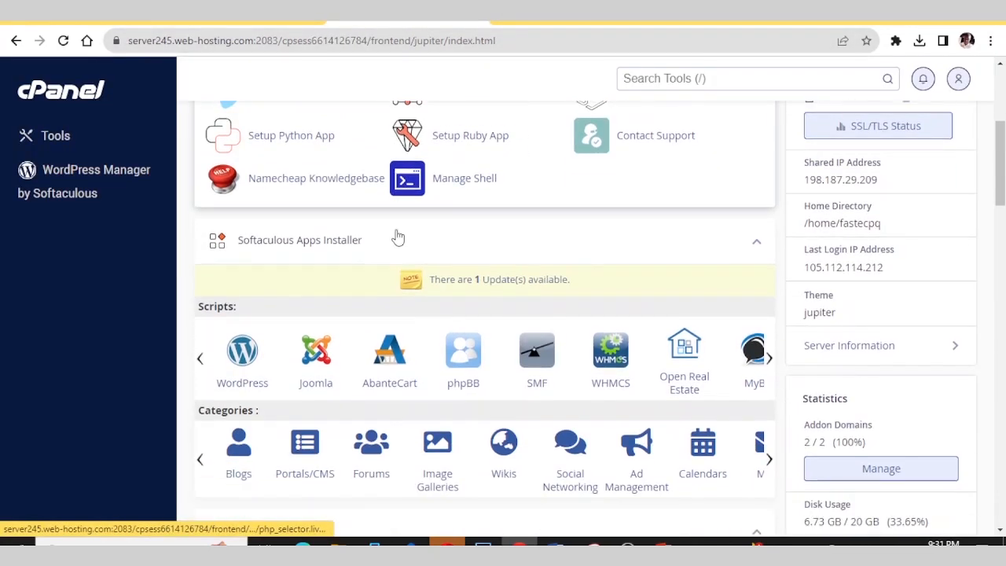
pyautogui.scroll(4, 397, 232)
pyautogui.scroll(-2, 397, 230)
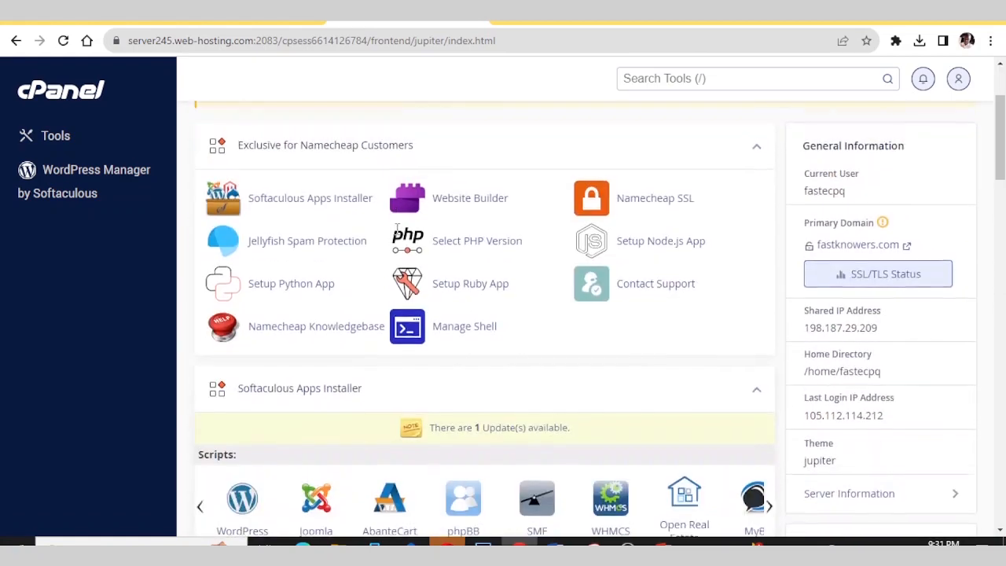
pyautogui.scroll(-7, 397, 230)
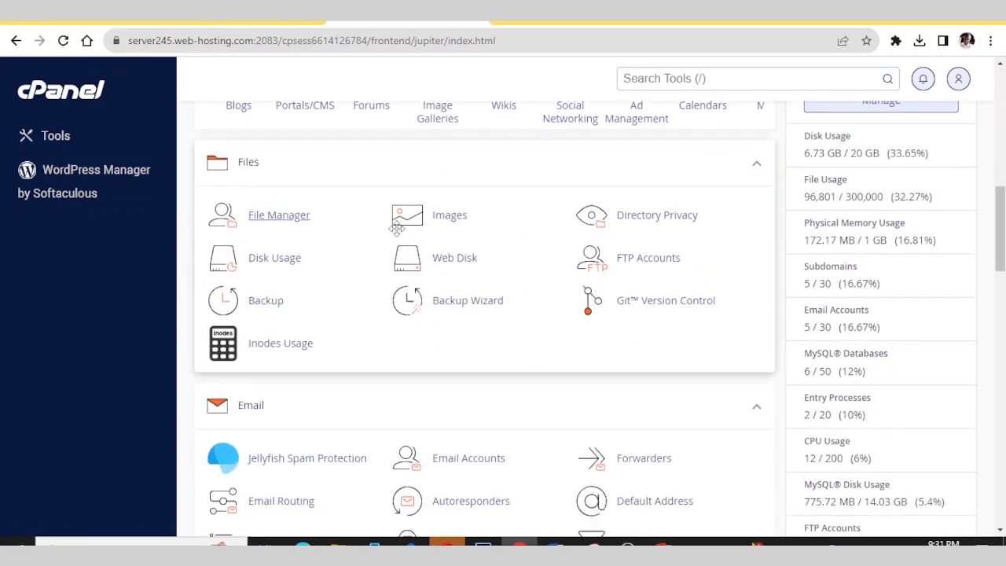
pyautogui.click(268, 298)
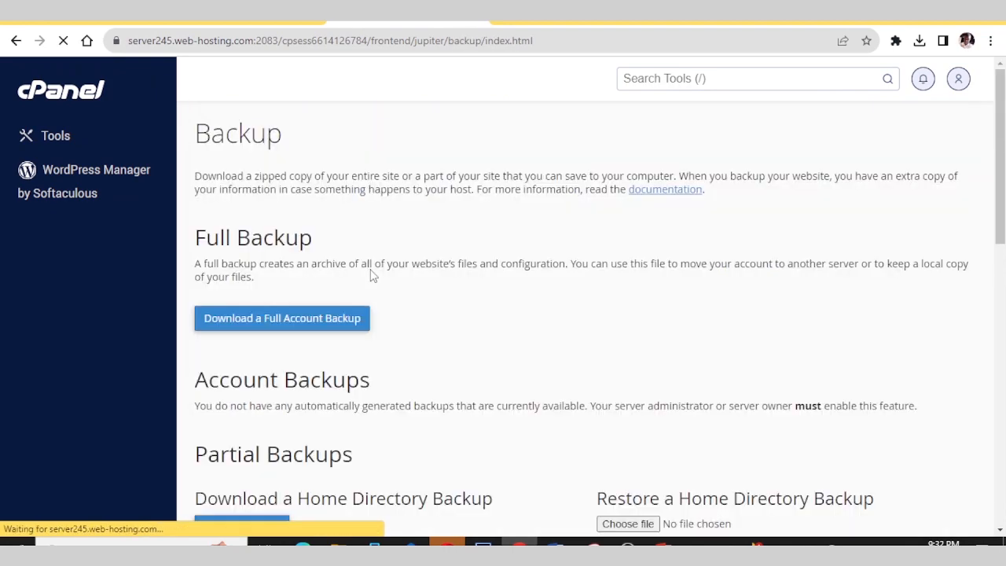
# Look over the Backup page down to the MySQL database backups and check the database name in the wp-config.php view
pyautogui.scroll(-3, 374, 271)
pyautogui.scroll(3, 376, 270)
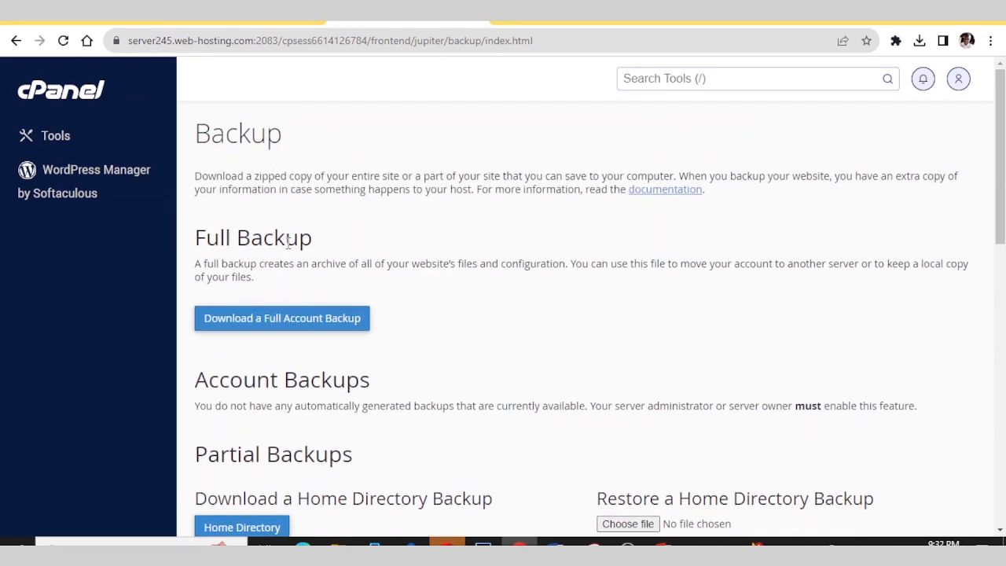
pyautogui.scroll(-7, 306, 253)
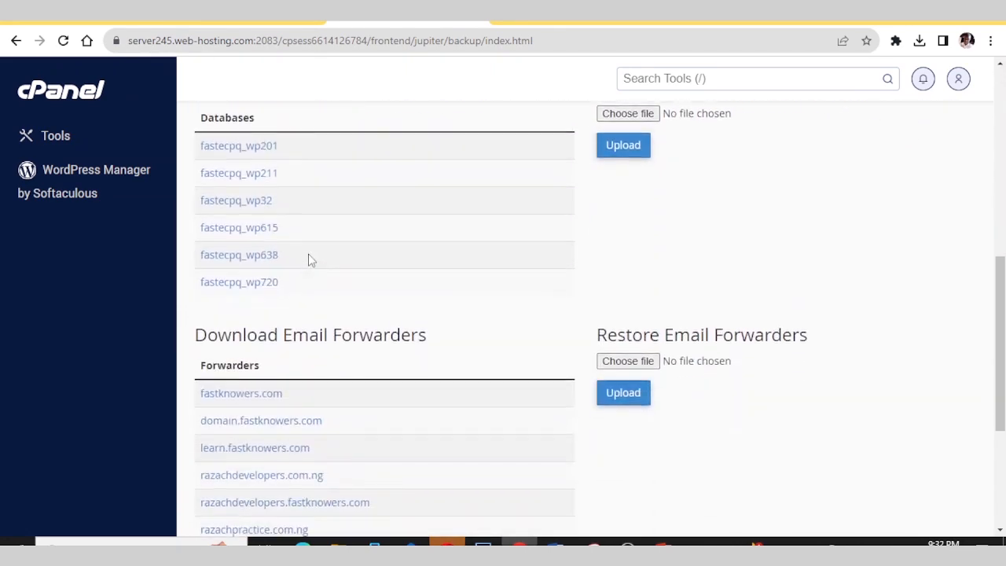
pyautogui.scroll(1, 308, 261)
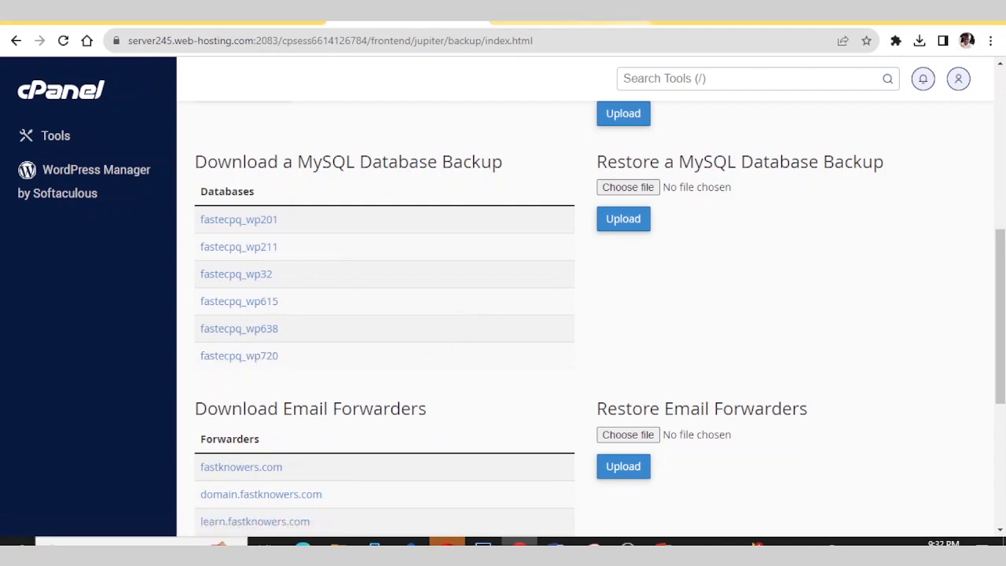
pyautogui.click(727, 11)
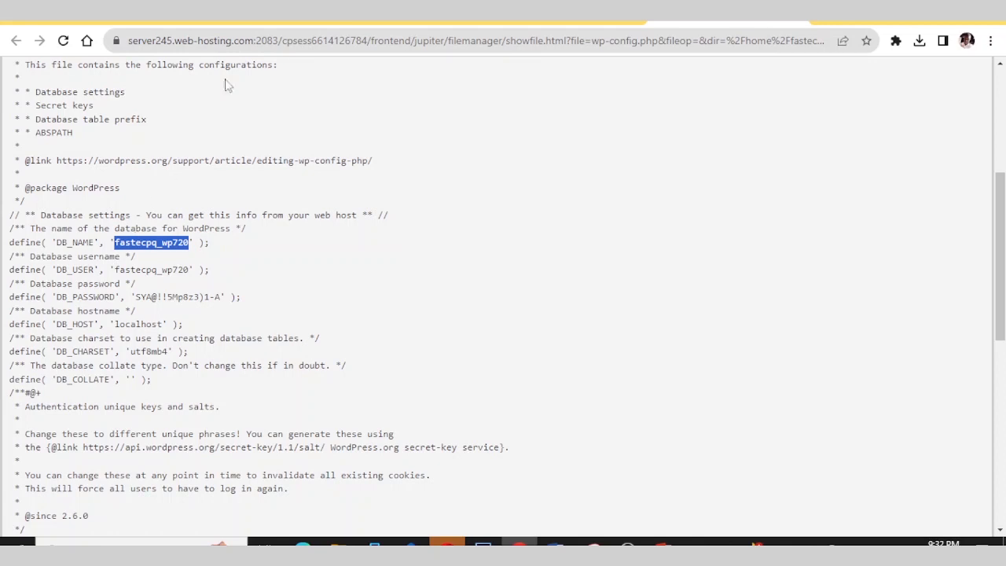
pyautogui.click(338, 11)
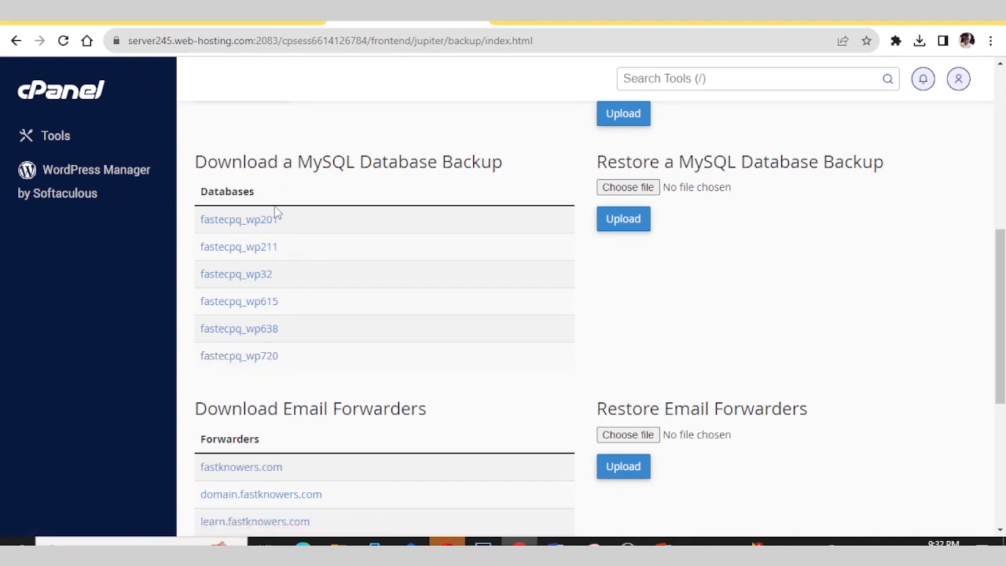
# Start downloading the MySQL backup of fastecpq_wp720 and cancel that download in the browser's download history
pyautogui.click(261, 356)
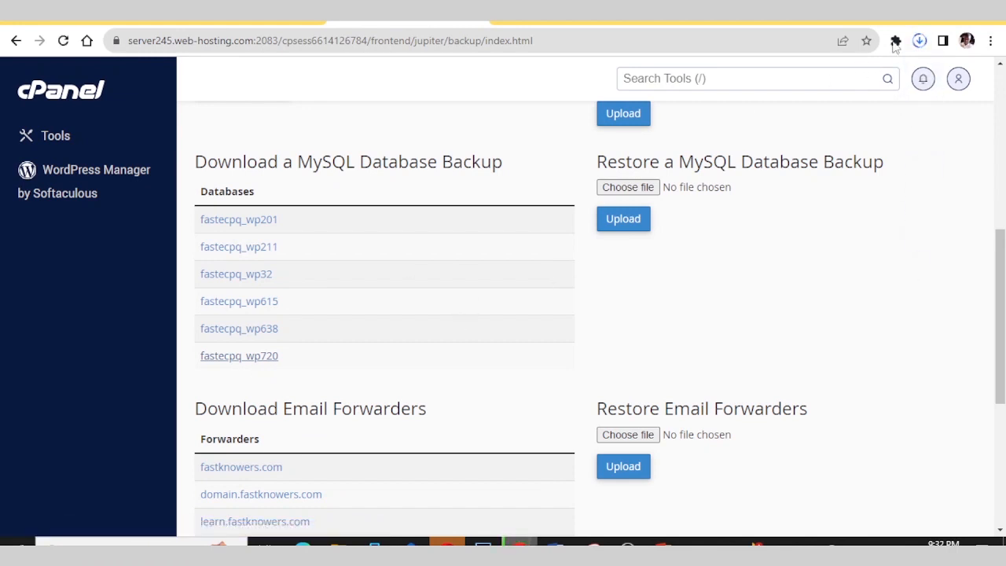
pyautogui.click(917, 41)
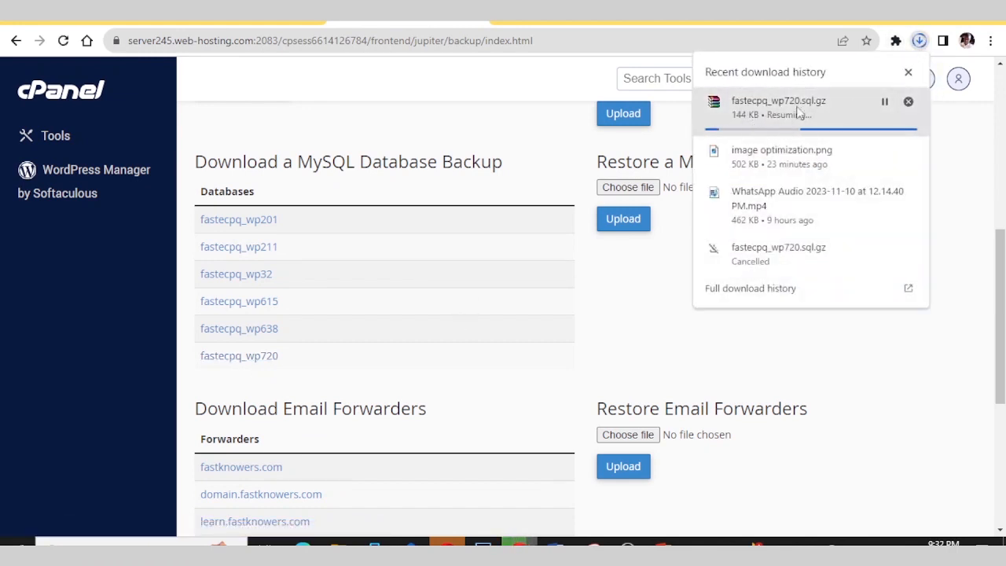
pyautogui.click(907, 101)
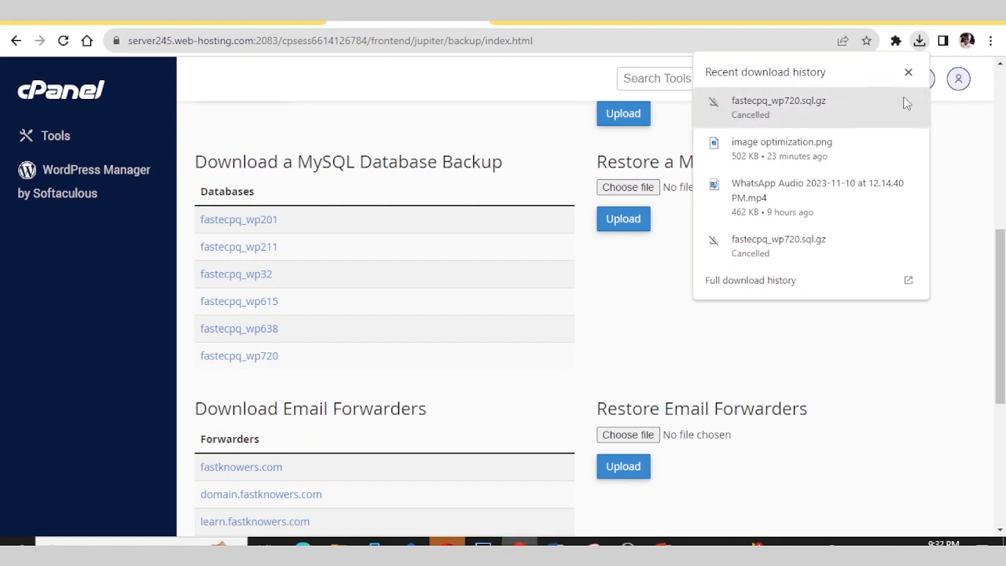
pyautogui.click(605, 280)
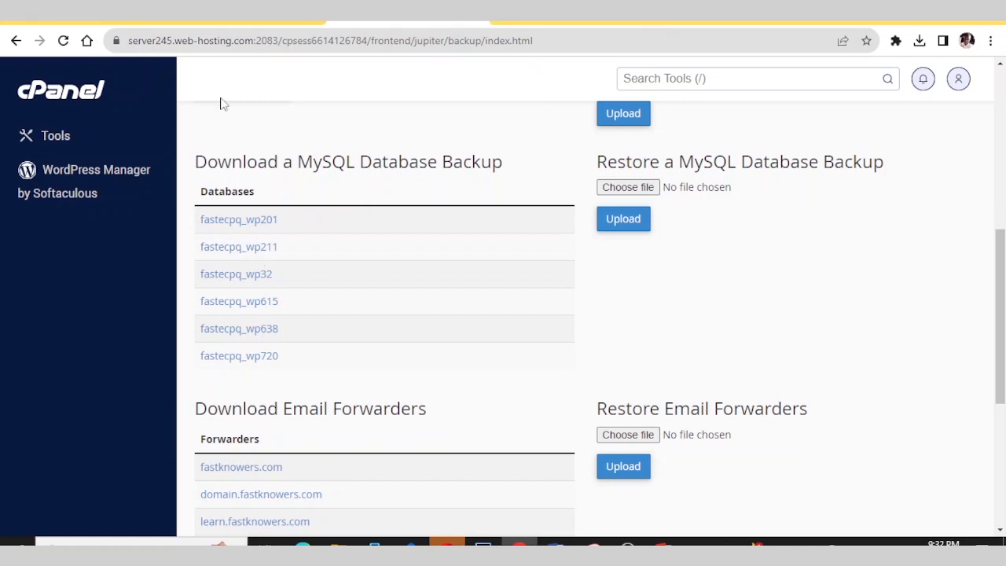
# Go back to the article and read its instructions on opening phpMyAdmin and expanding the database's table list
pyautogui.click(137, 24)
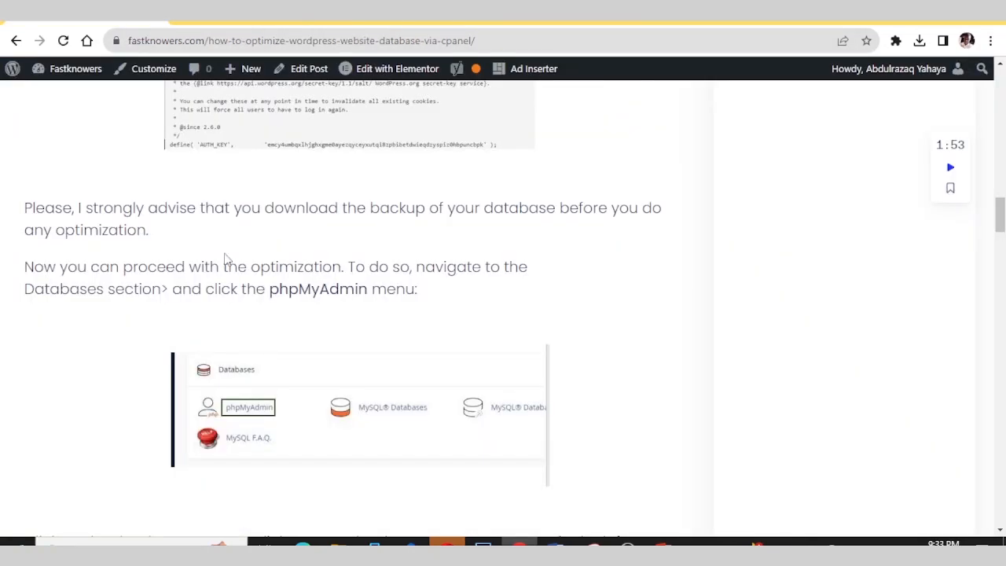
pyautogui.scroll(-2, 225, 258)
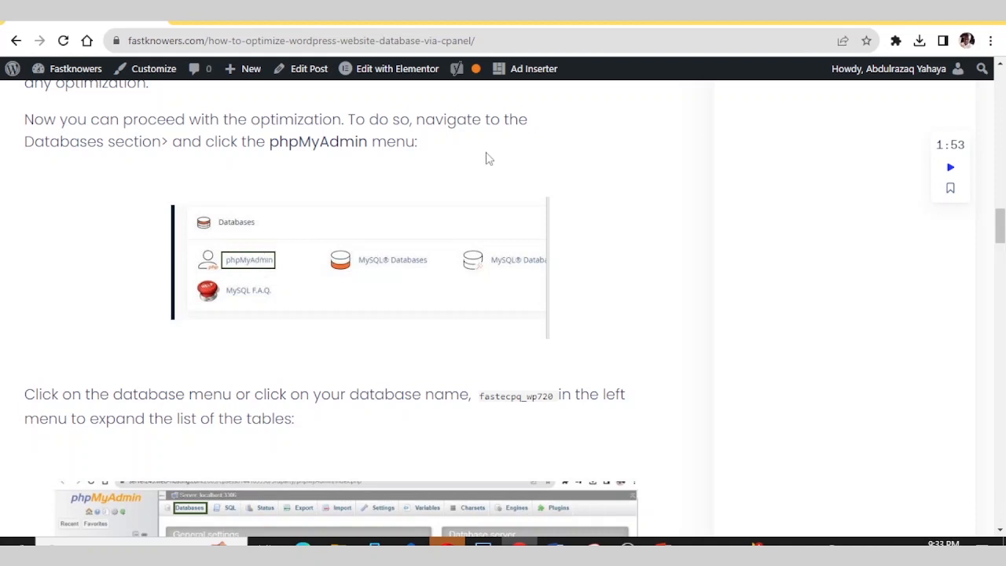
pyautogui.scroll(-2, 422, 166)
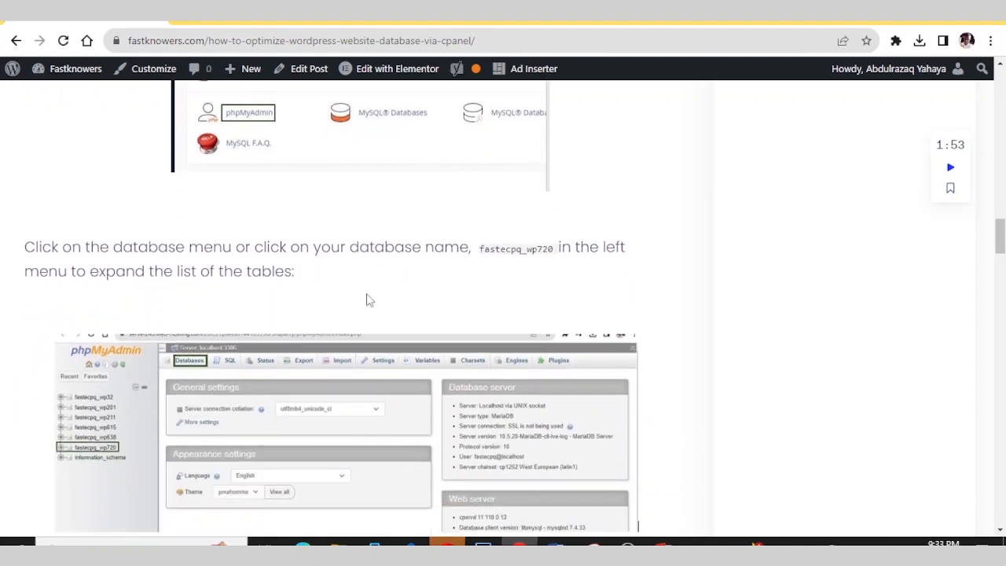
# Return to the main cPanel tools page and open phpMyAdmin from the Databases section
pyautogui.click(691, 15)
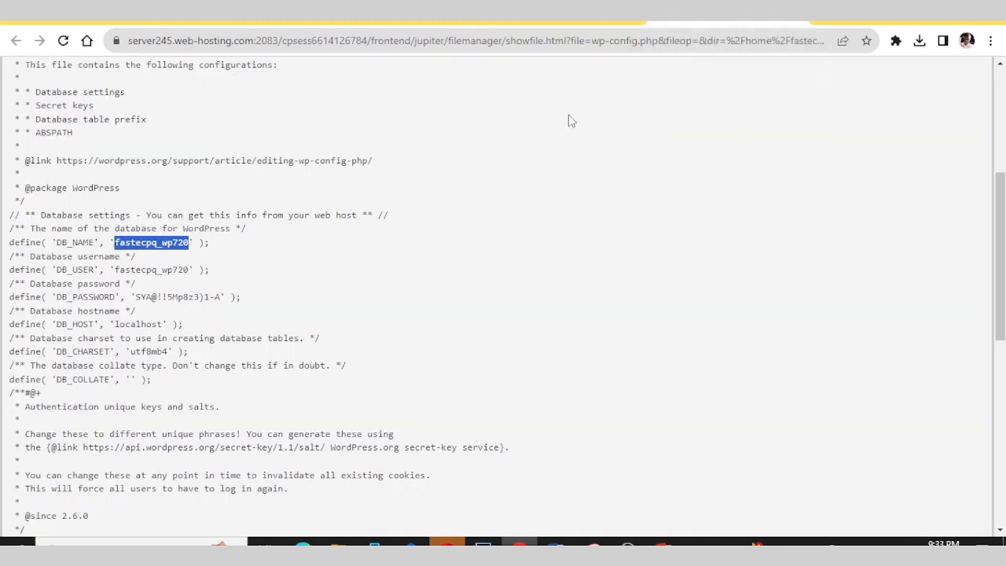
pyautogui.click(396, 15)
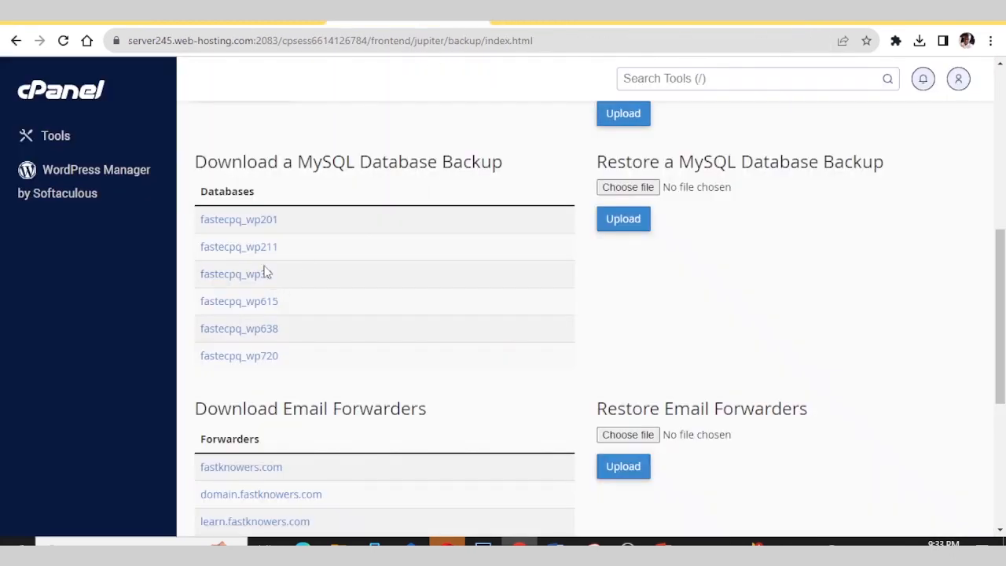
pyautogui.scroll(6, 267, 272)
pyautogui.scroll(-2, 268, 272)
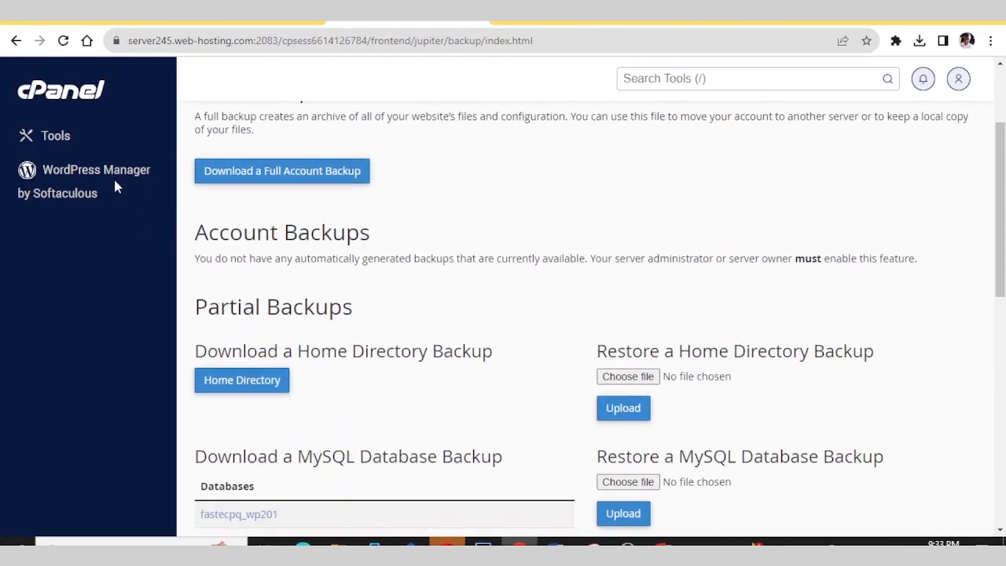
pyautogui.click(44, 94)
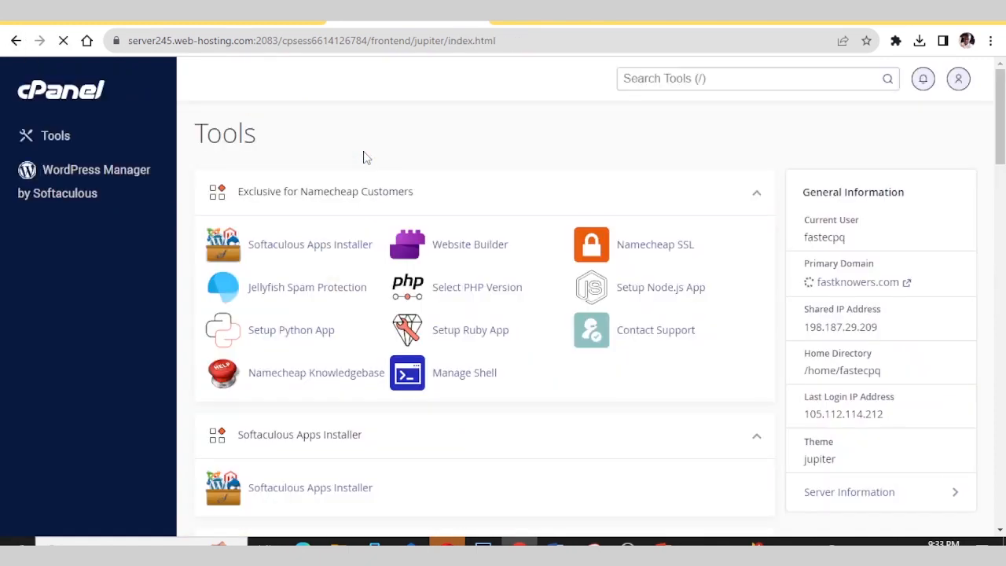
pyautogui.scroll(-6, 364, 157)
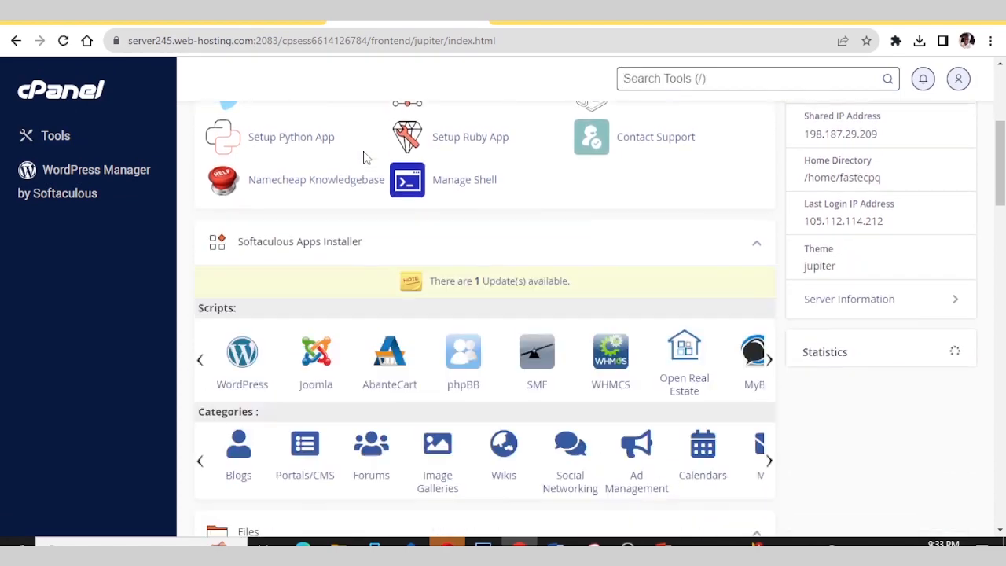
pyautogui.scroll(-3, 366, 157)
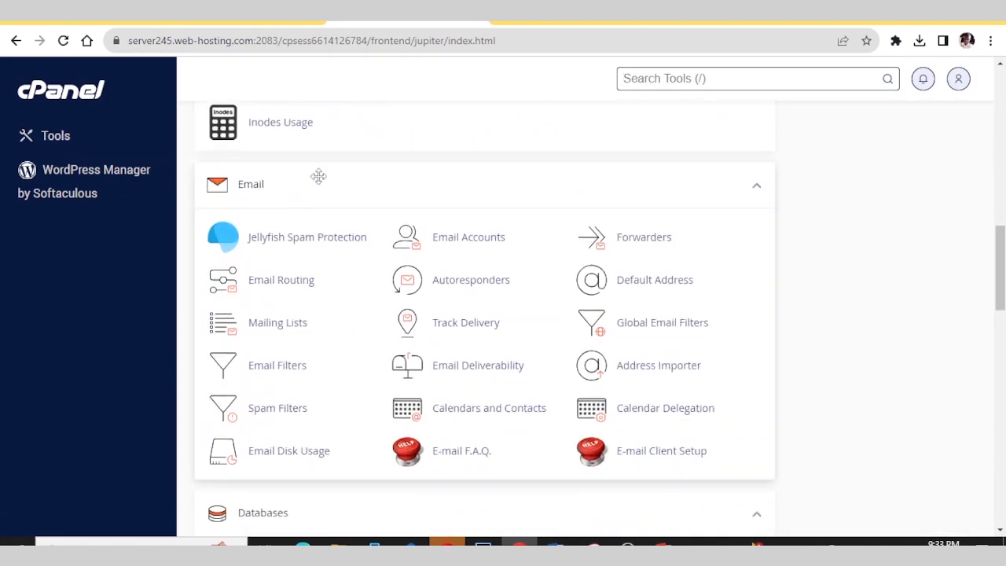
pyautogui.scroll(-3, 319, 176)
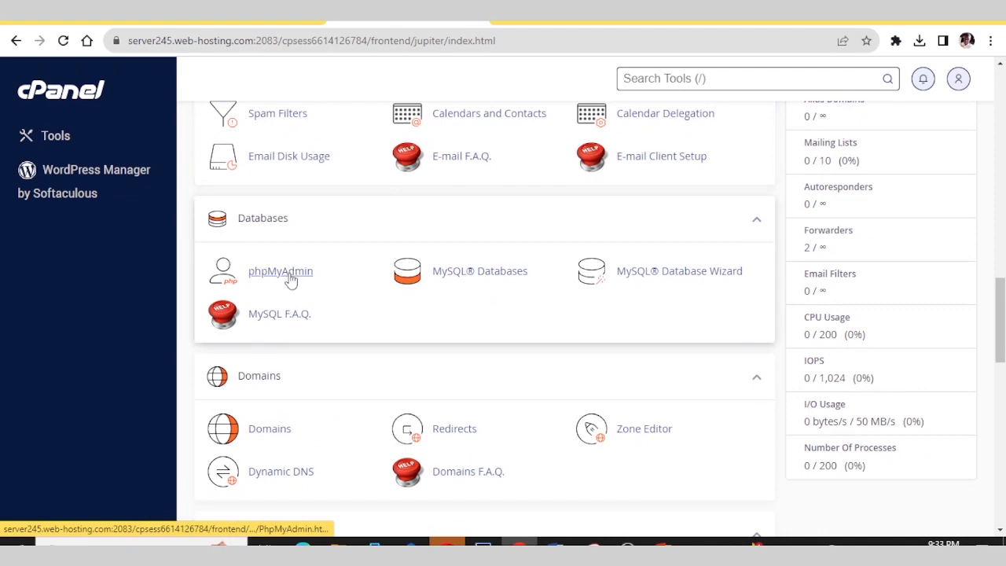
pyautogui.click(291, 272)
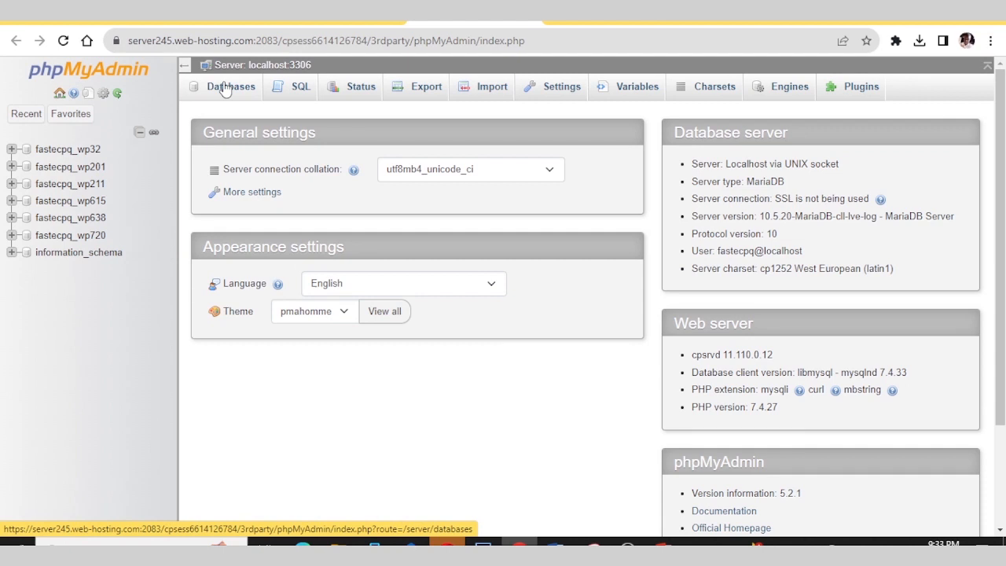
# Check the database name in the wp-config.php view and open the fastecpq_wp720 database in phpMyAdmin
pyautogui.click(78, 238)
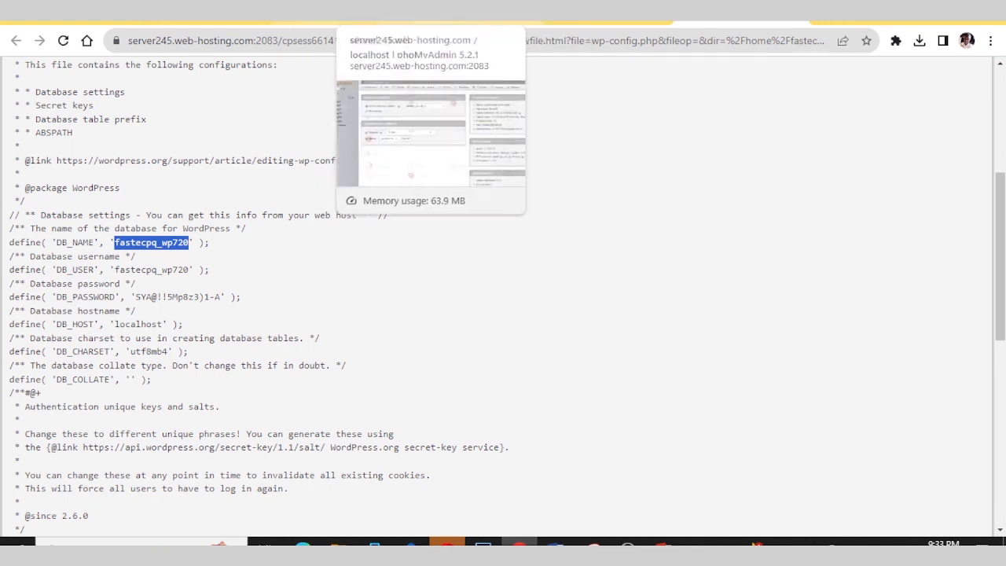
pyautogui.click(471, 23)
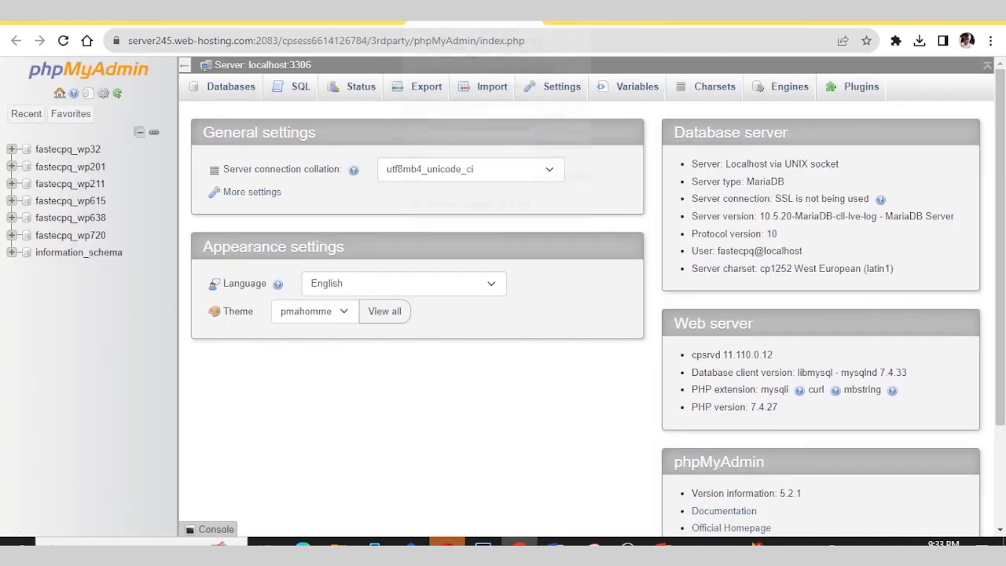
pyautogui.click(78, 236)
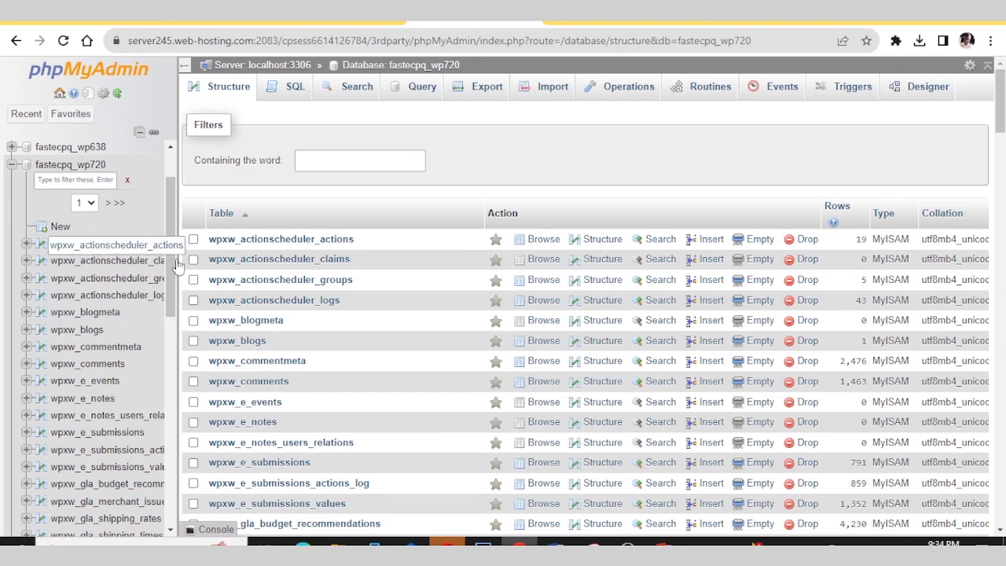
# Look through the fastecpq_wp720 table list to see which tables can be optimized
pyautogui.scroll(-1, 279, 225)
pyautogui.scroll(1, 279, 226)
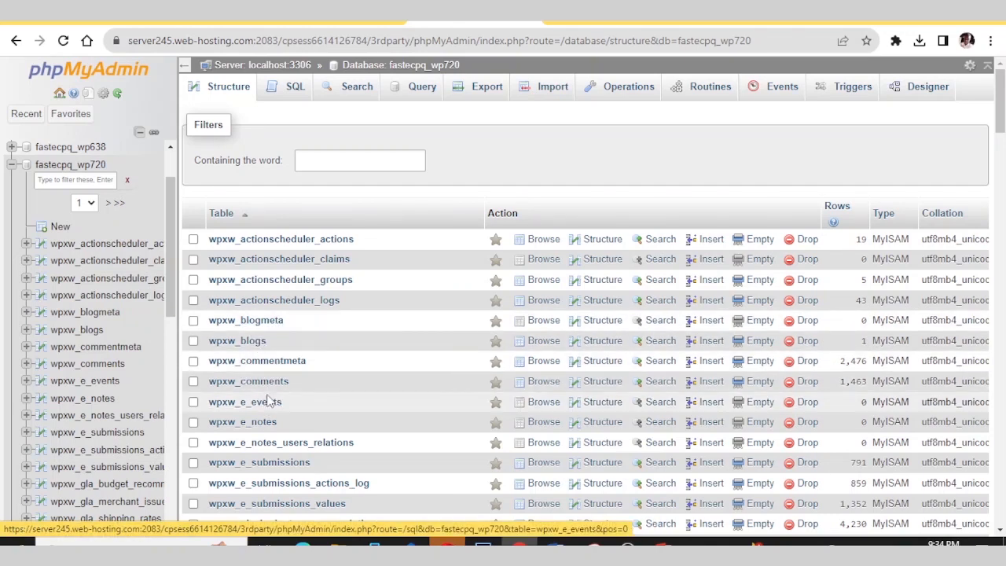
pyautogui.scroll(-1, 267, 402)
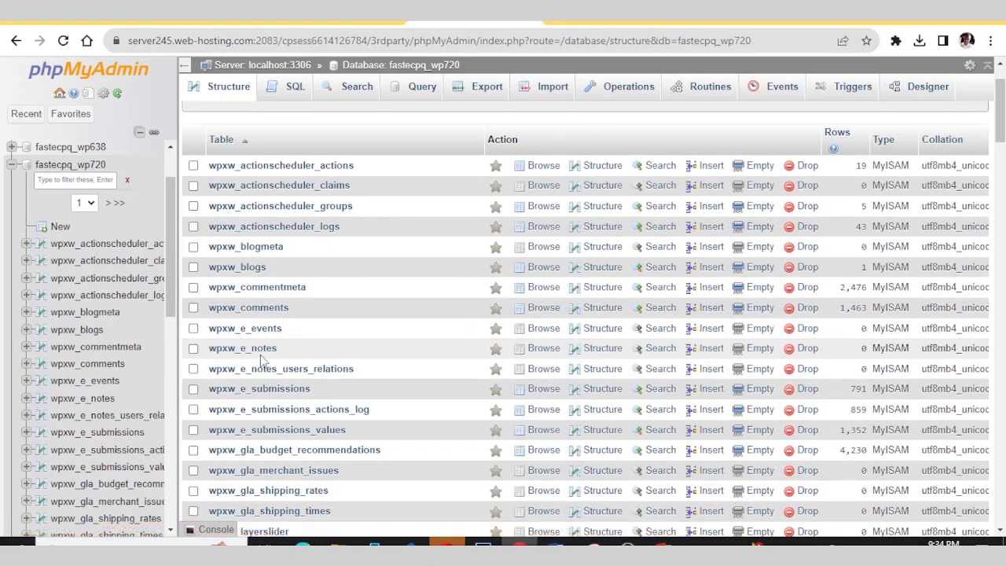
pyautogui.scroll(-8, 262, 359)
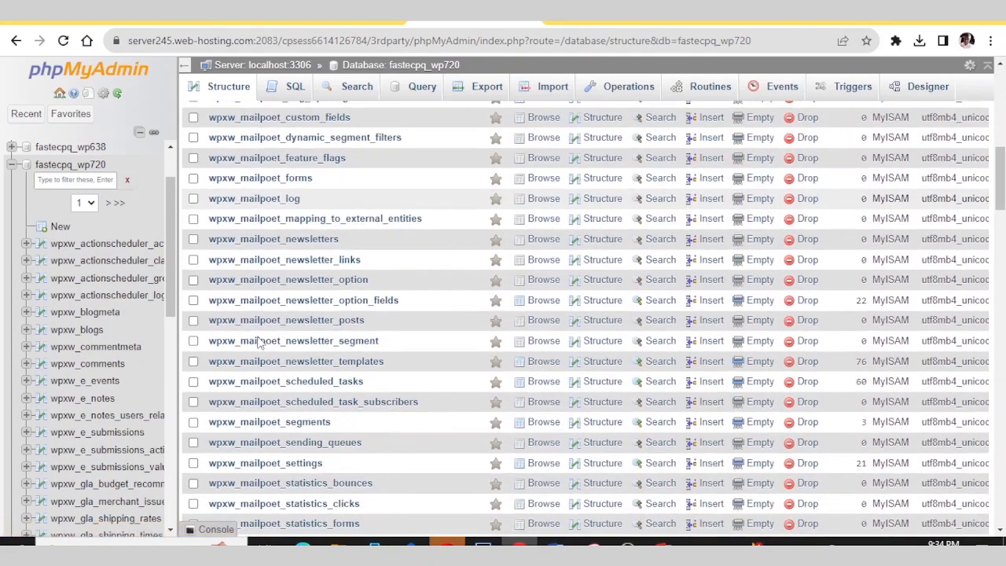
pyautogui.scroll(-15, 259, 341)
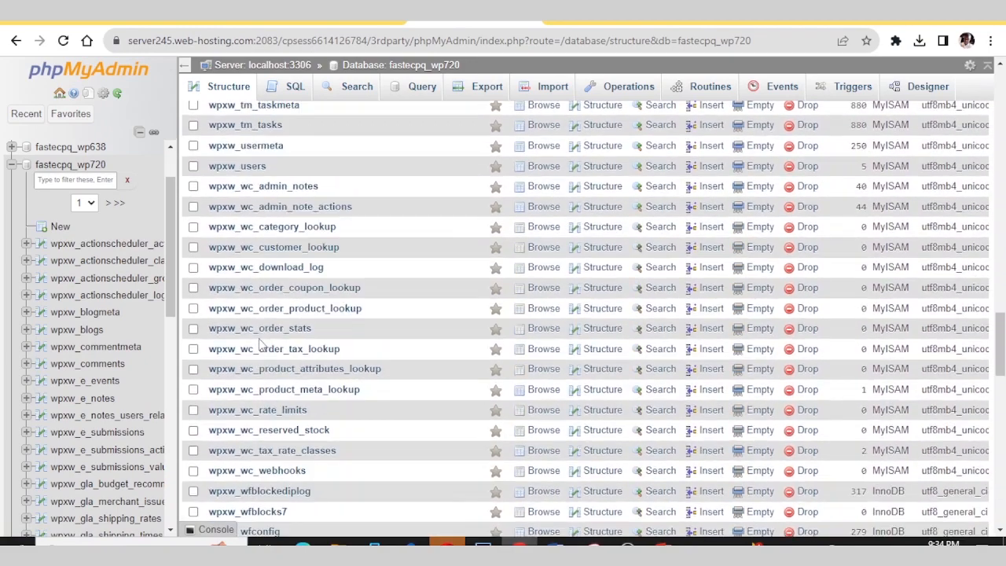
pyautogui.scroll(12, 259, 343)
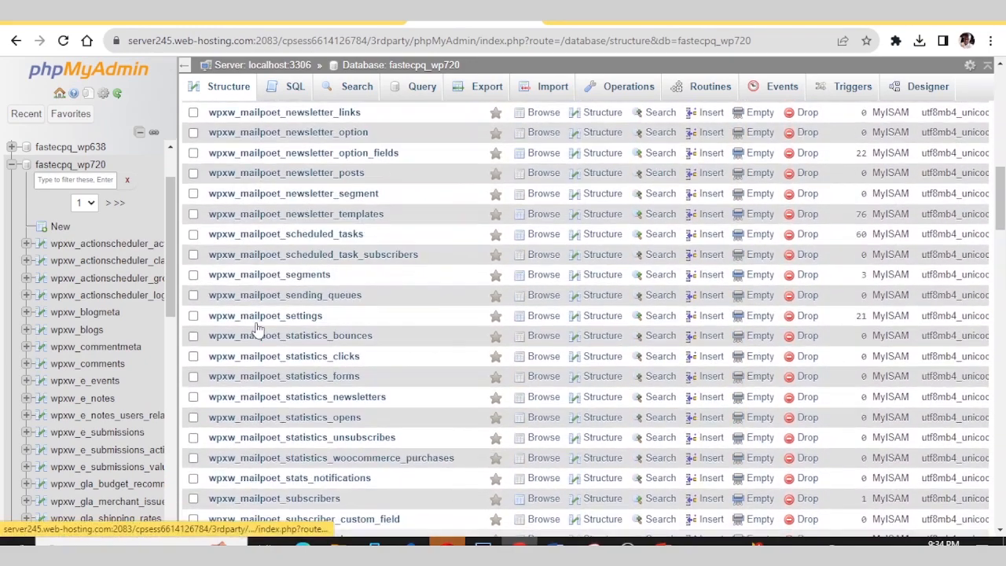
pyautogui.scroll(6, 255, 327)
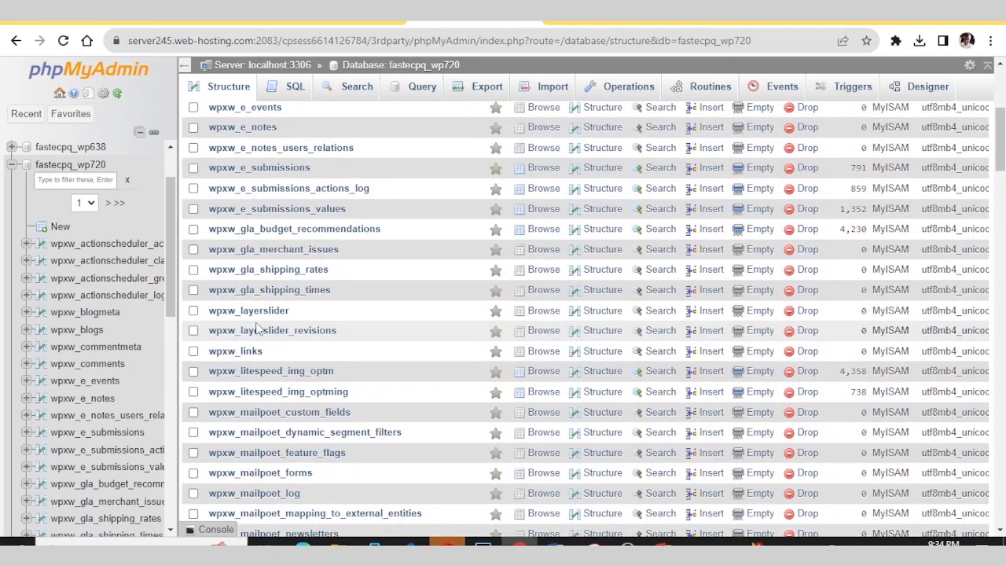
pyautogui.scroll(3, 255, 327)
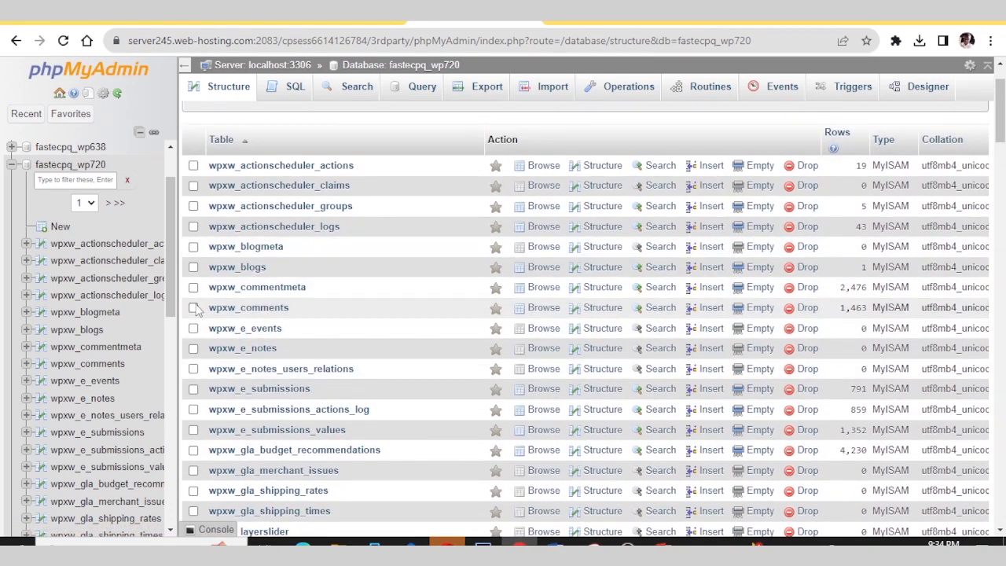
# Select the wpxw_comments table and run Optimize table on it
pyautogui.click(194, 308)
pyautogui.scroll(1, 250, 236)
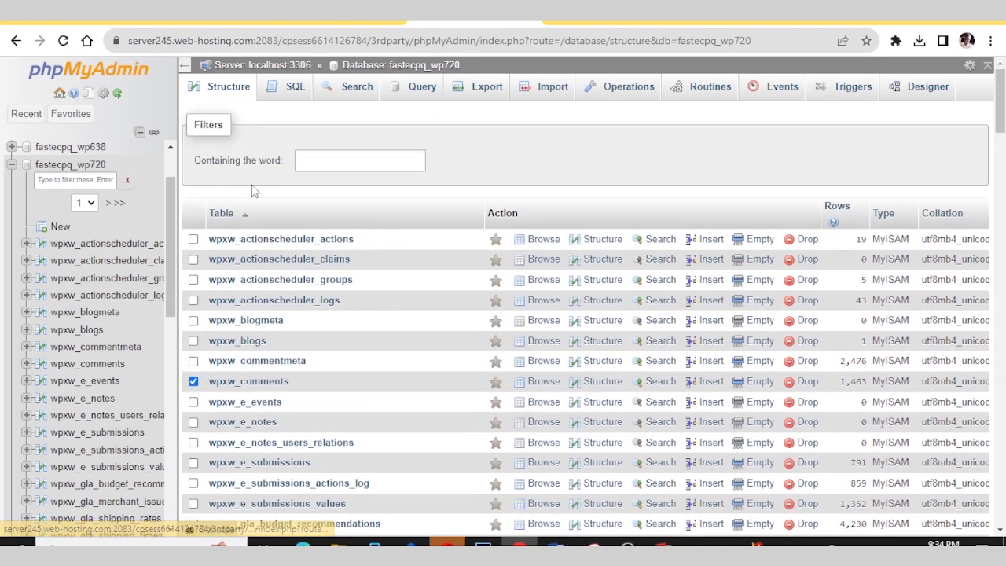
pyautogui.scroll(-20, 253, 190)
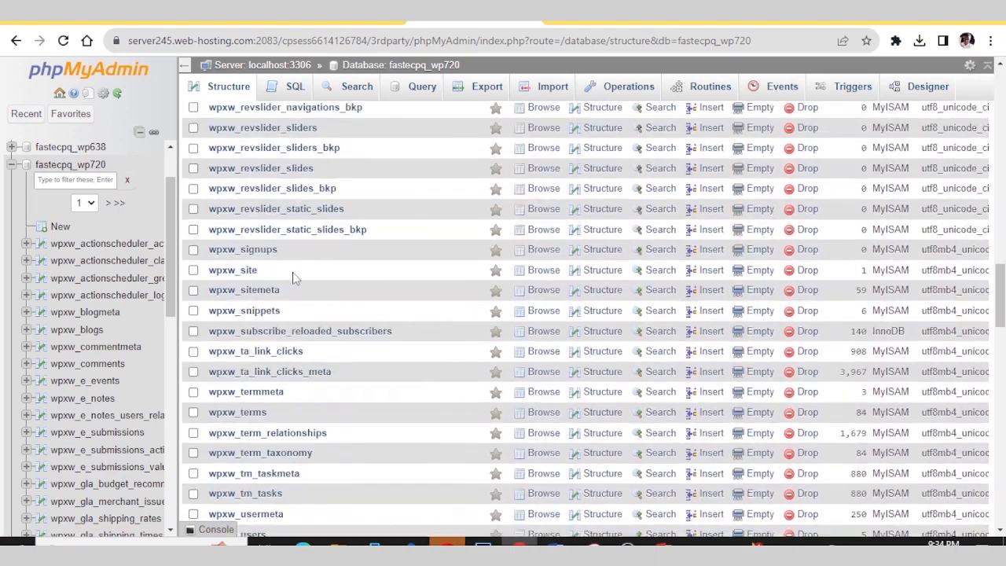
pyautogui.scroll(-15, 303, 287)
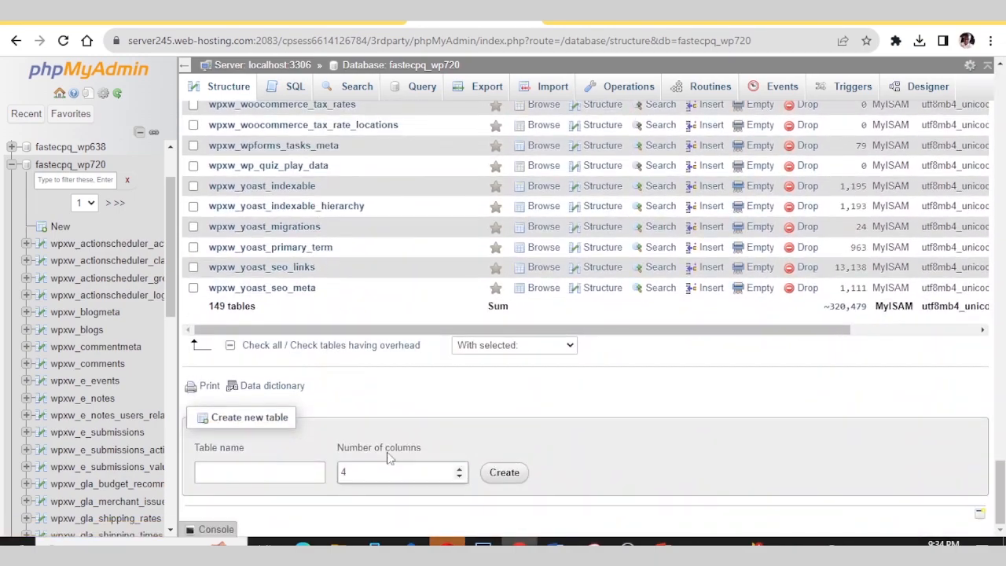
pyautogui.click(571, 349)
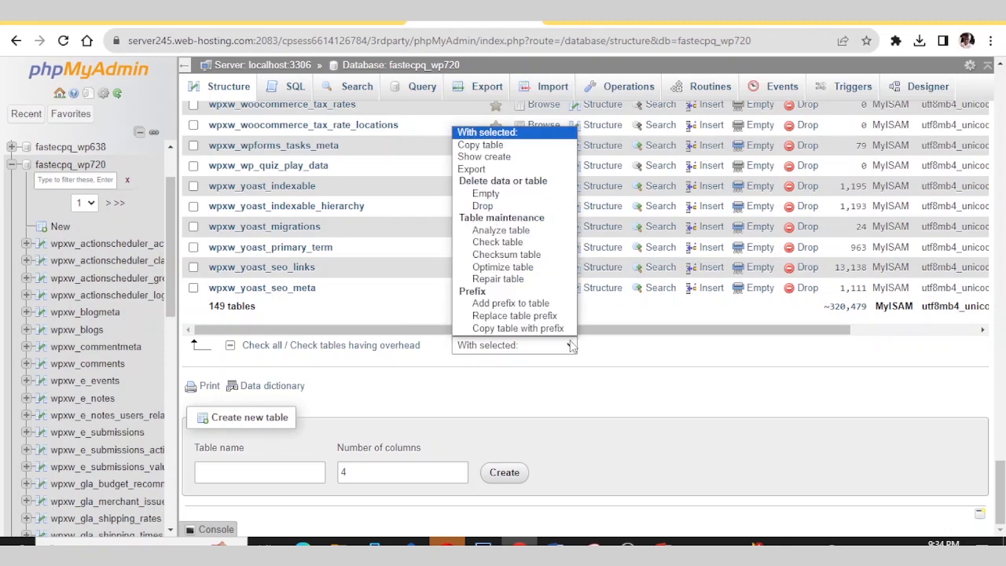
pyautogui.click(521, 268)
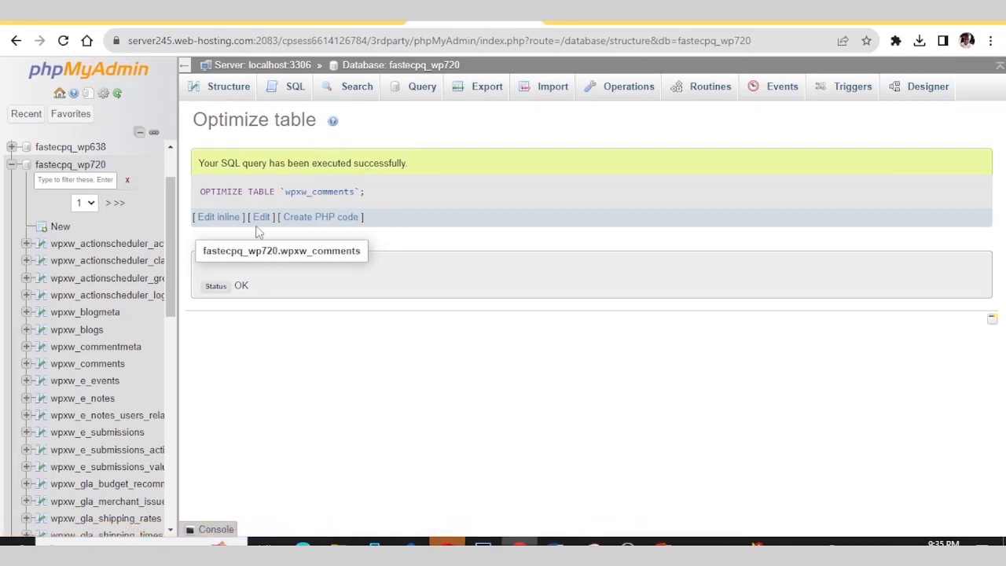
# Examine the executed OPTIMIZE TABLE statement and its result for the wpxw_comments table
pyautogui.doubleClick(213, 197)
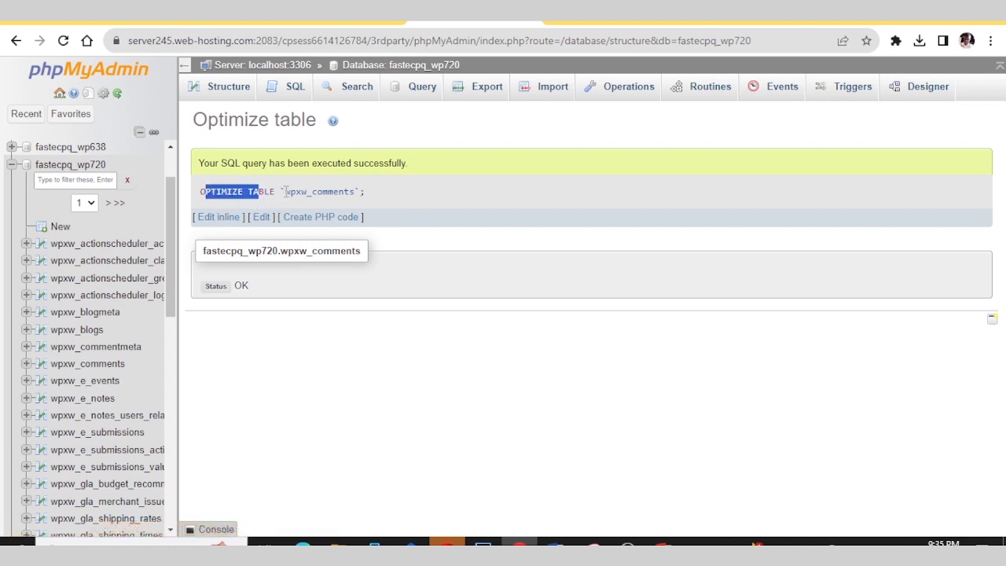
pyautogui.moveTo(284, 196); pyautogui.dragTo(358, 191)
pyautogui.click(369, 196)
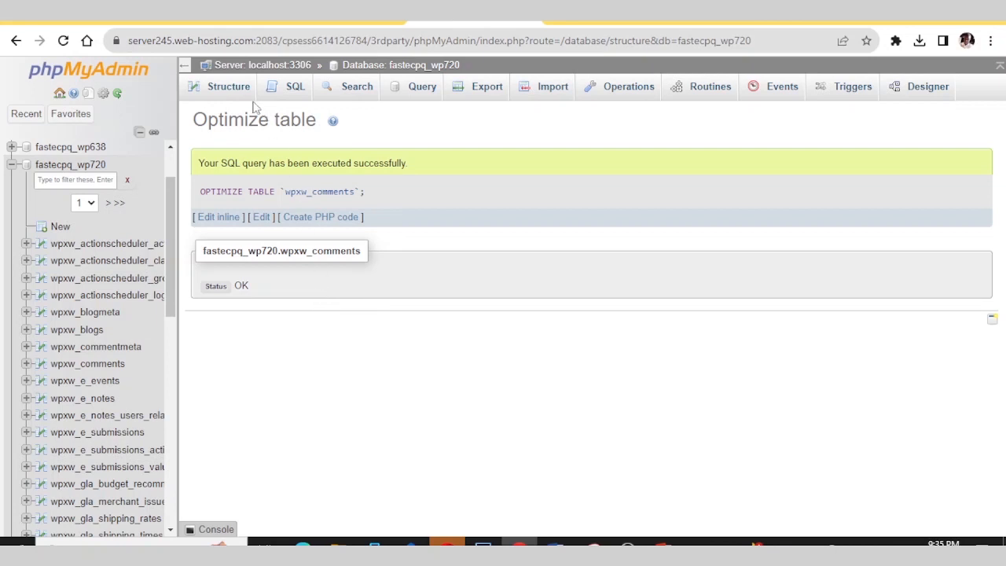
# Return to the fastecpq_wp720 table list and select all of its tables at once
pyautogui.click(79, 167)
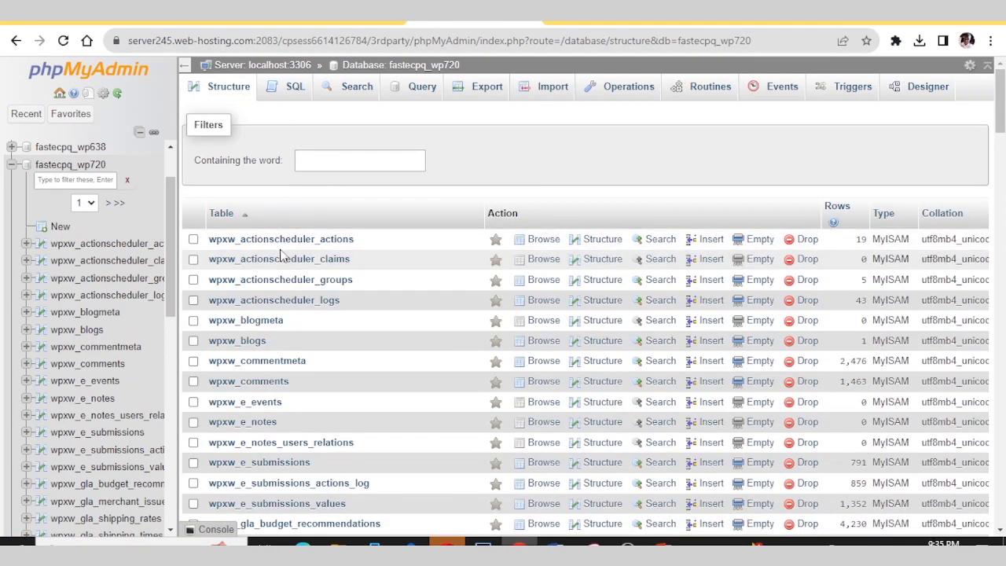
pyautogui.scroll(-3, 302, 269)
pyautogui.scroll(-10, 302, 269)
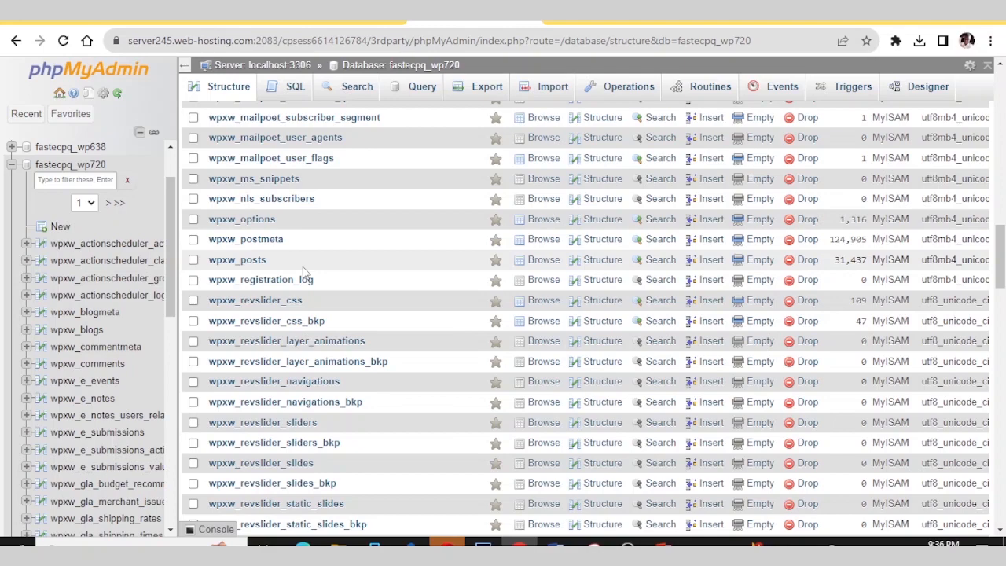
pyautogui.scroll(8, 305, 270)
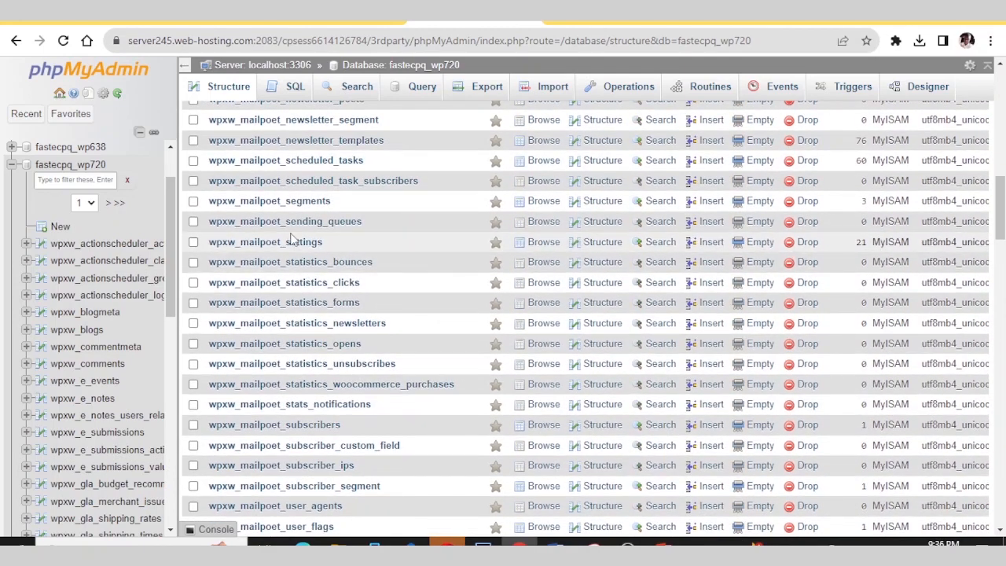
pyautogui.scroll(10, 290, 236)
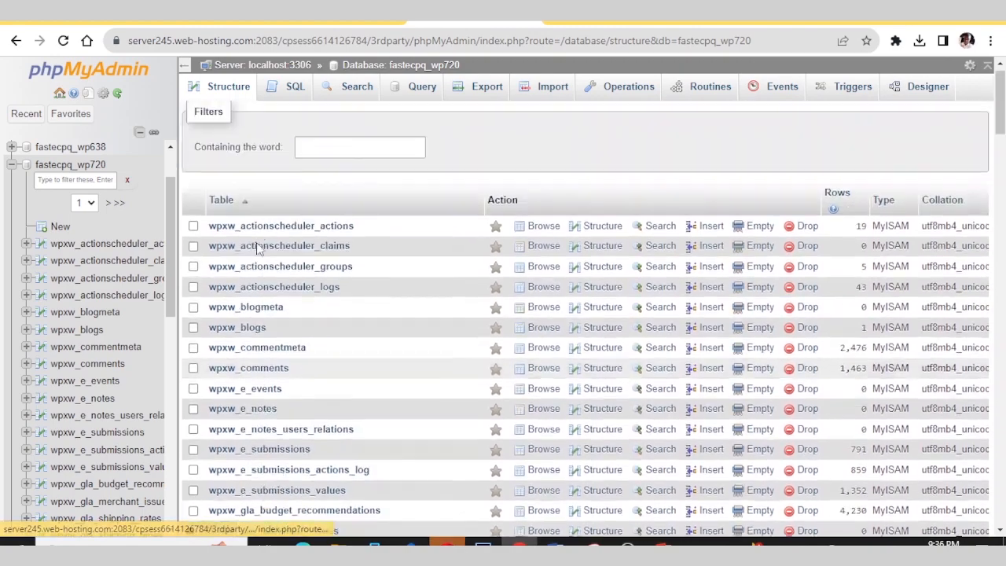
pyautogui.scroll(-20, 259, 250)
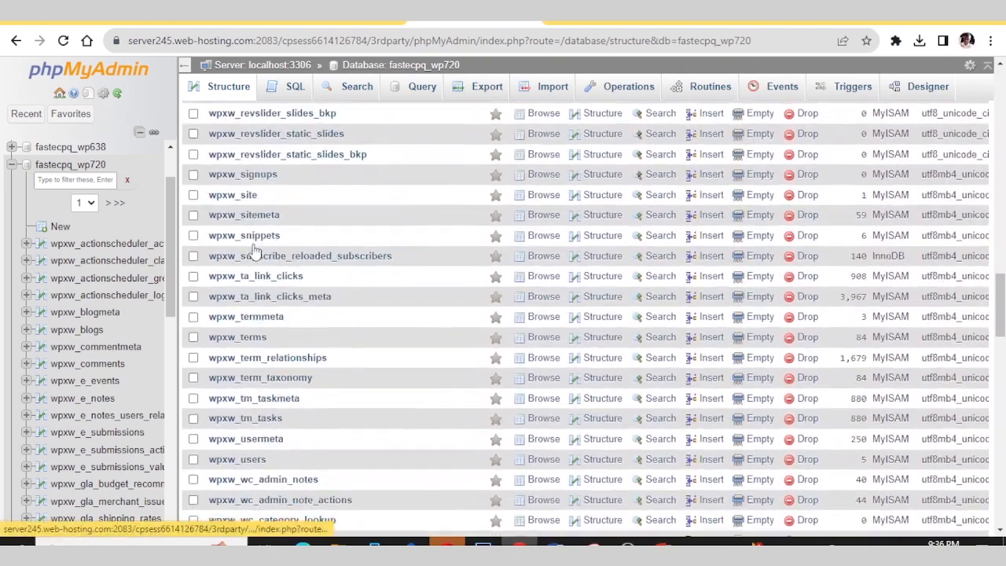
pyautogui.scroll(-15, 256, 250)
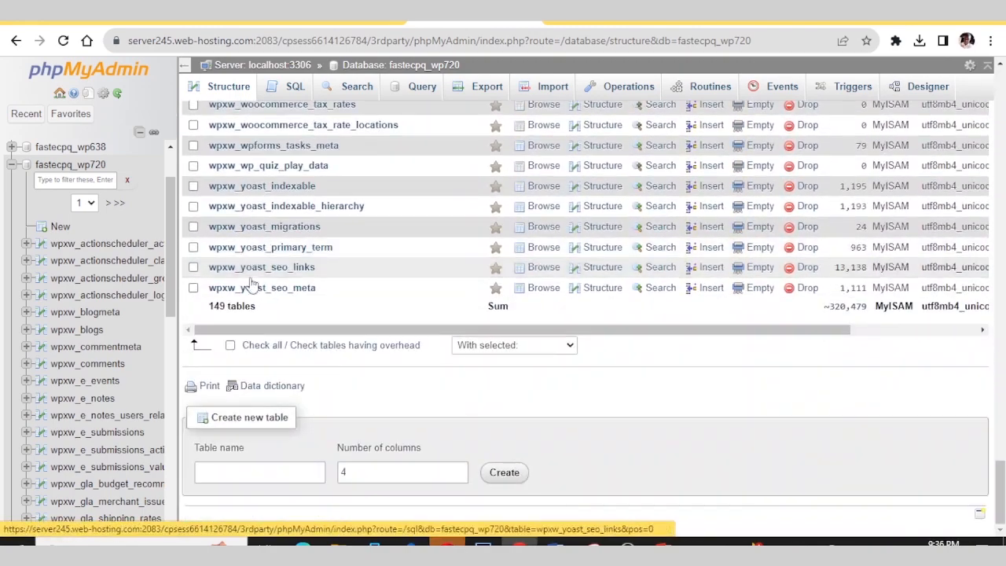
pyautogui.scroll(2, 292, 285)
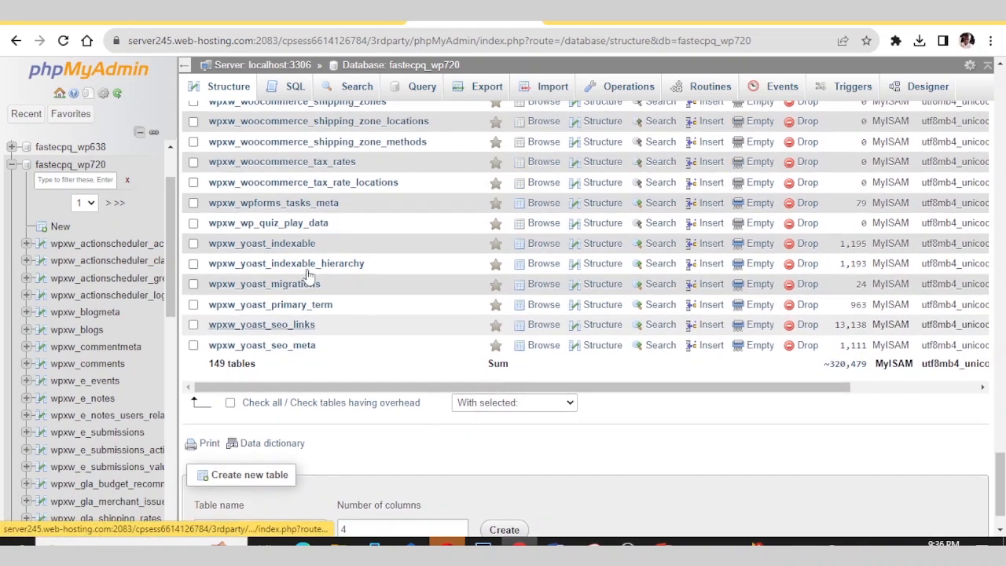
pyautogui.scroll(-2, 307, 278)
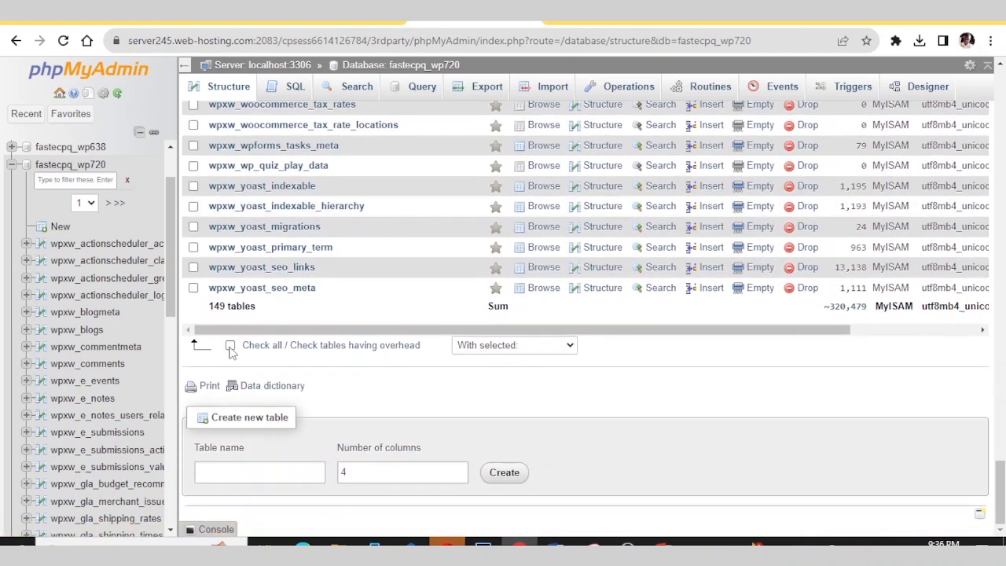
pyautogui.click(230, 346)
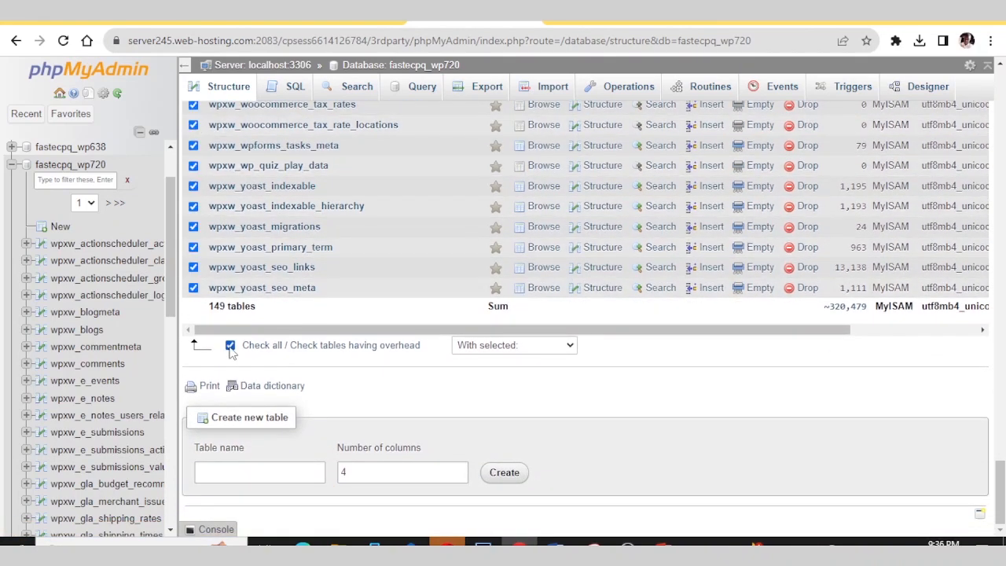
# Check that every table in fastecpq_wp720 is selected and run Optimize table on all of them
pyautogui.scroll(10, 250, 245)
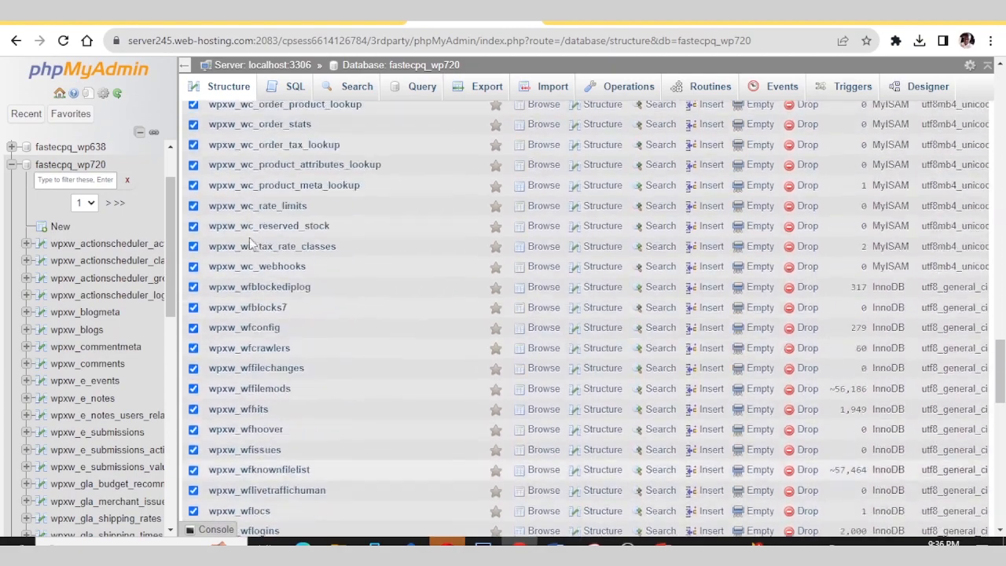
pyautogui.scroll(-6, 250, 244)
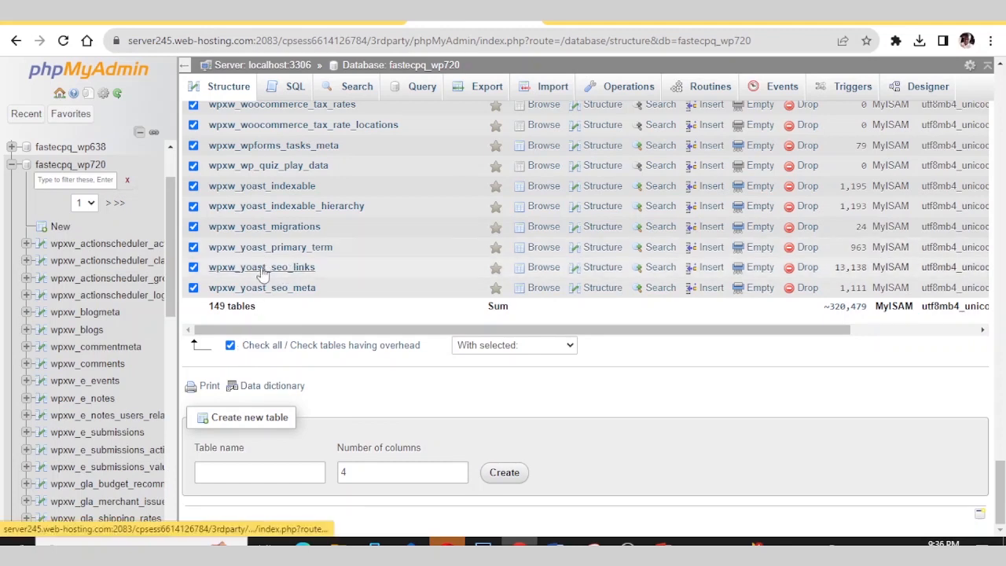
pyautogui.scroll(1, 268, 267)
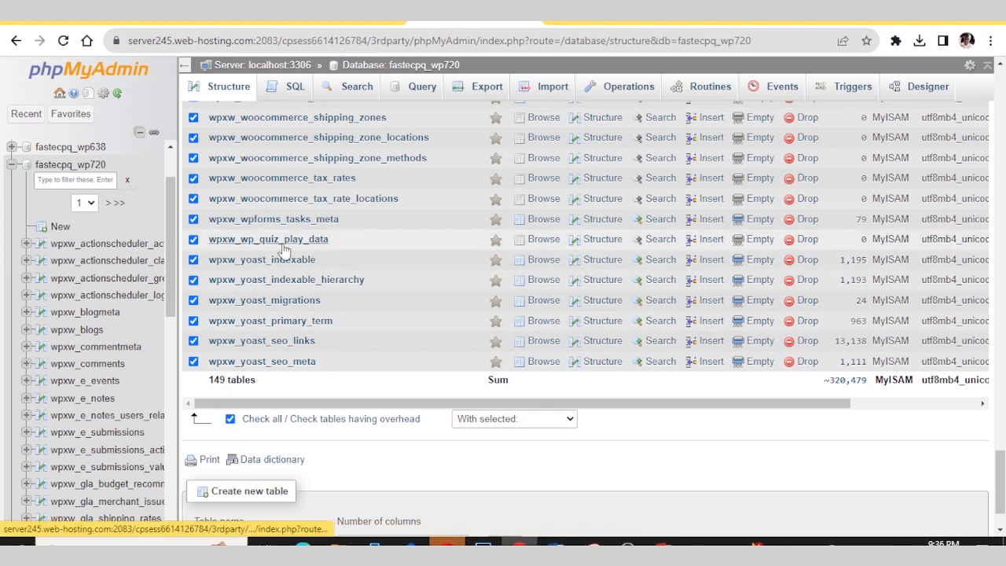
pyautogui.scroll(3, 283, 248)
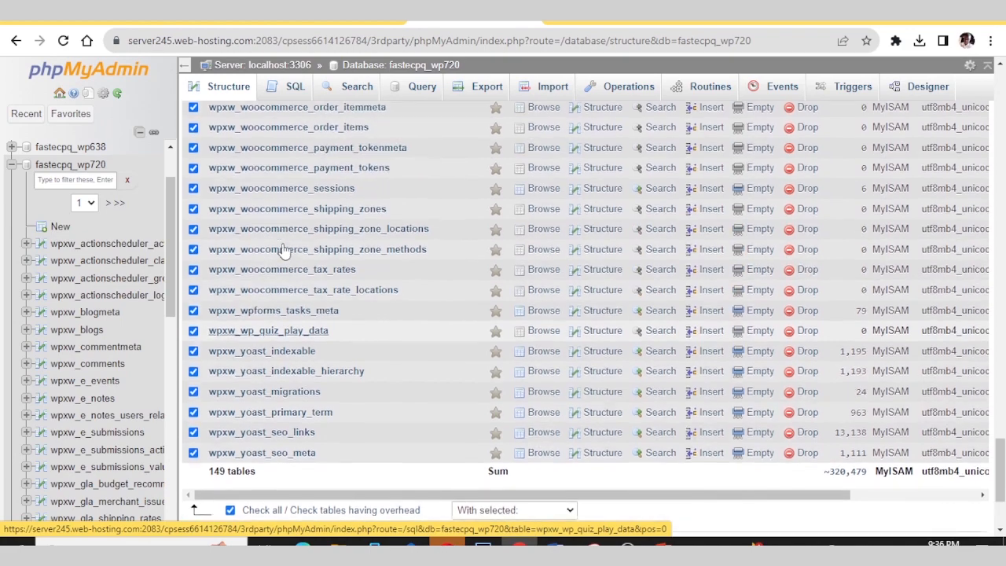
pyautogui.scroll(2, 280, 268)
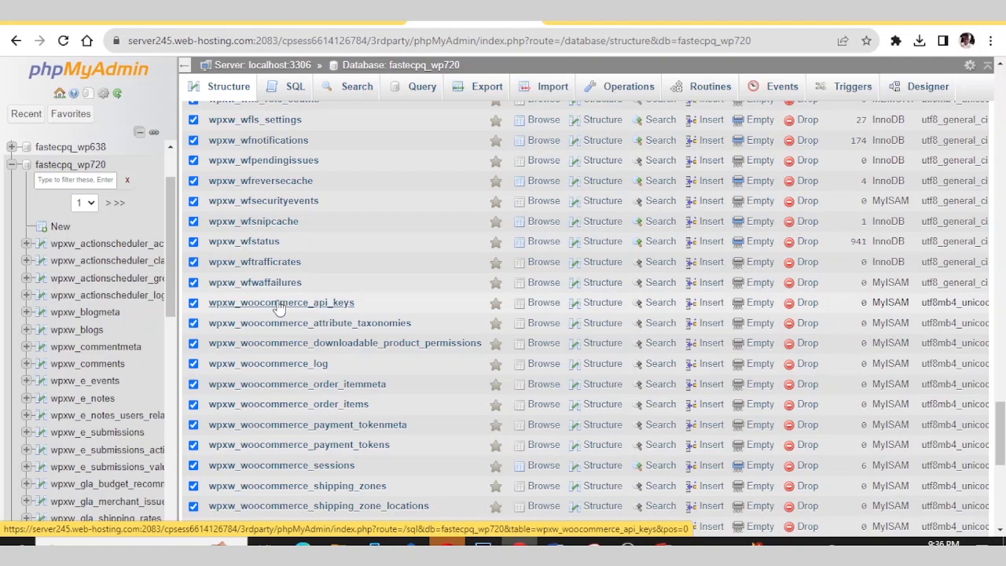
pyautogui.scroll(-6, 279, 307)
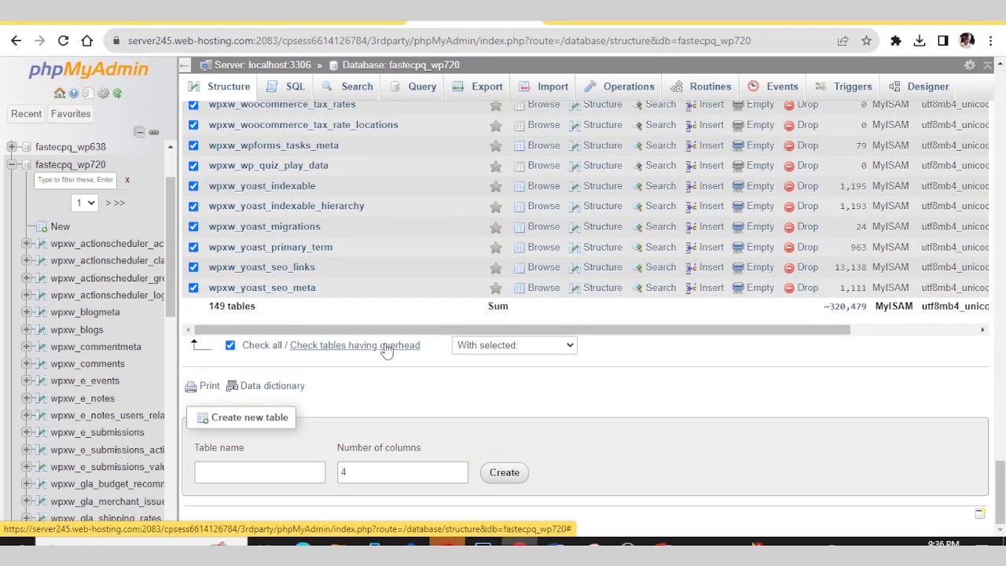
pyautogui.click(231, 346)
pyautogui.click(231, 347)
pyautogui.click(562, 346)
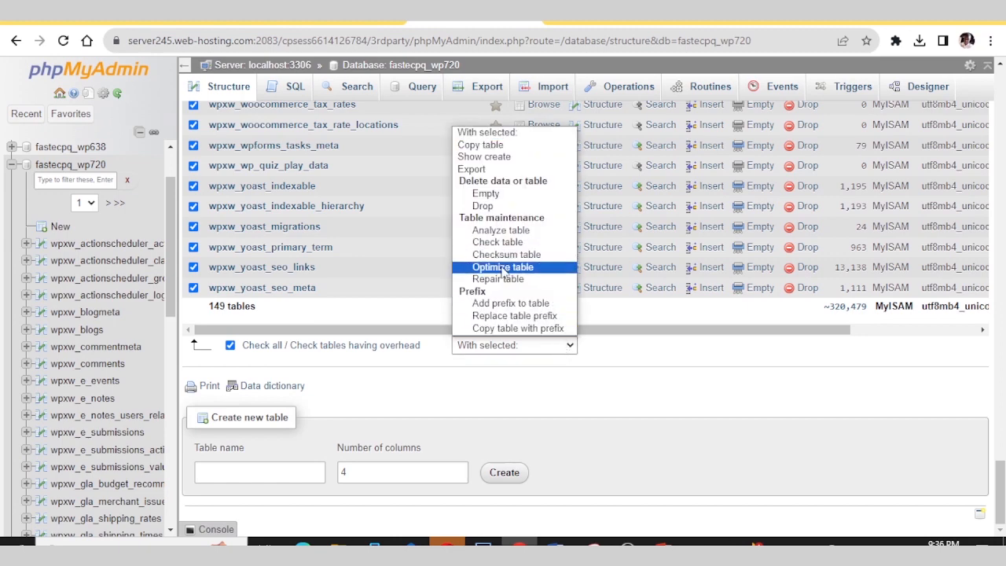
pyautogui.click(502, 268)
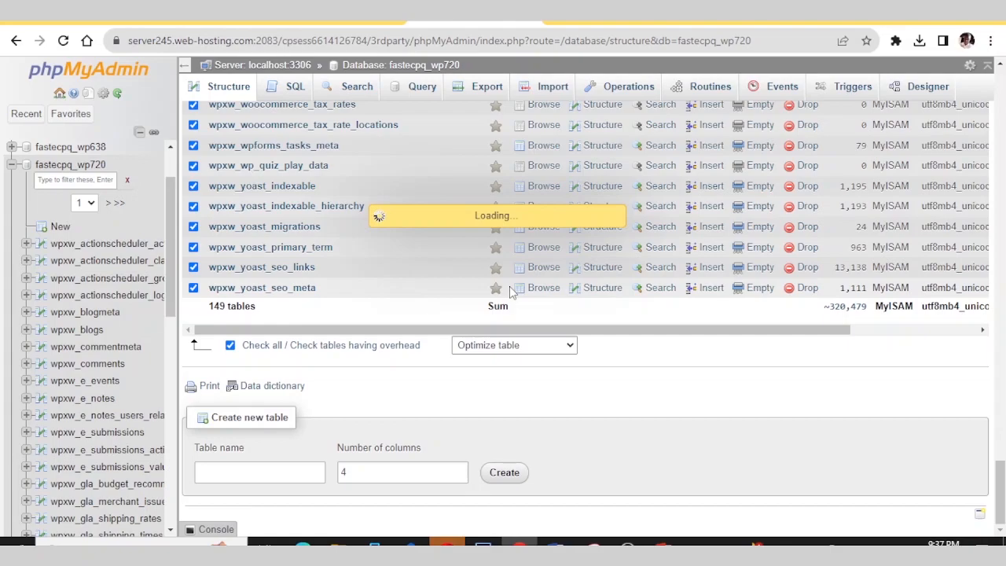
pyautogui.scroll(3, 509, 290)
pyautogui.scroll(20, 509, 291)
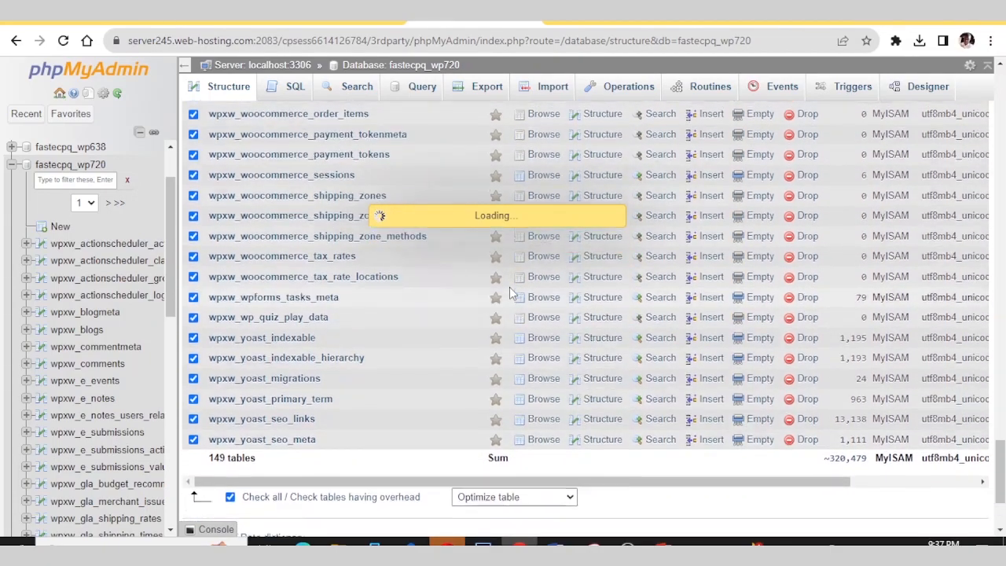
pyautogui.scroll(20, 510, 291)
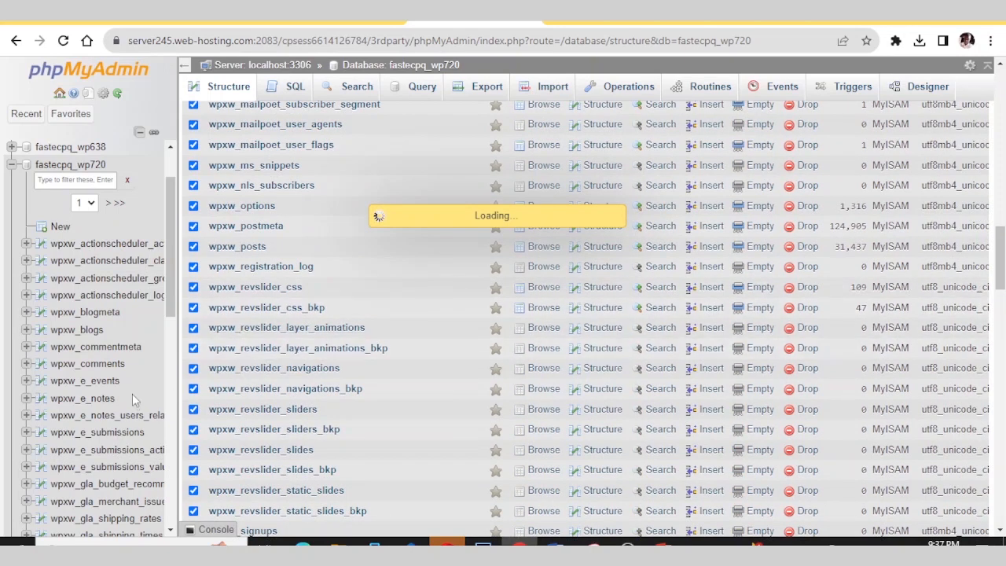
pyautogui.scroll(2, 126, 369)
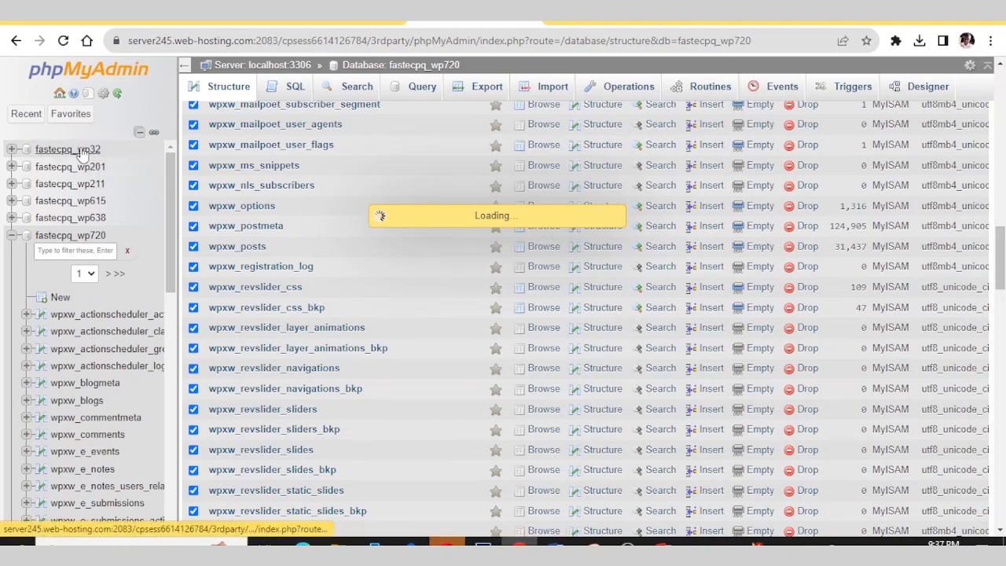
pyautogui.scroll(15, 376, 293)
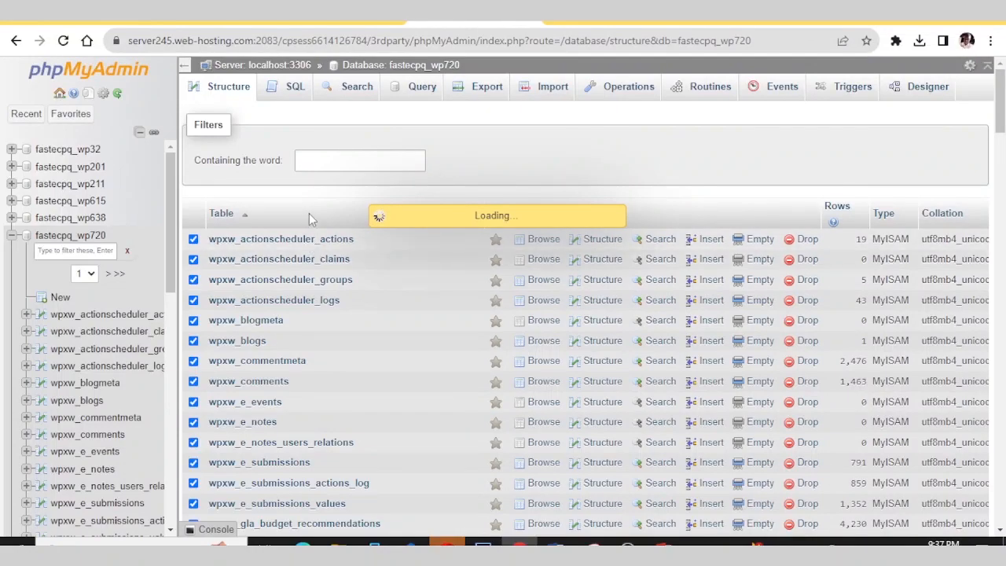
pyautogui.scroll(-15, 309, 213)
pyautogui.scroll(-20, 309, 220)
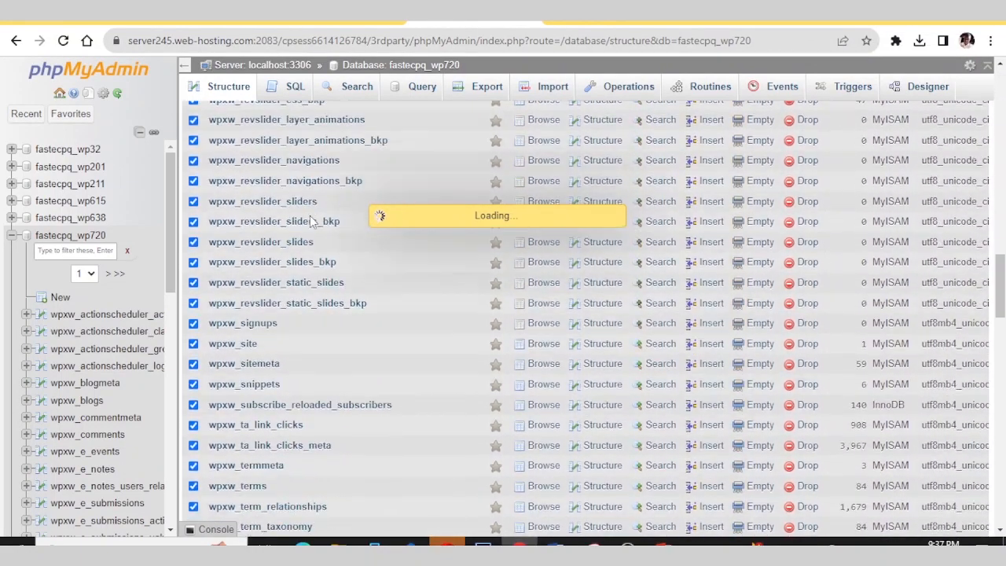
pyautogui.scroll(-5, 312, 226)
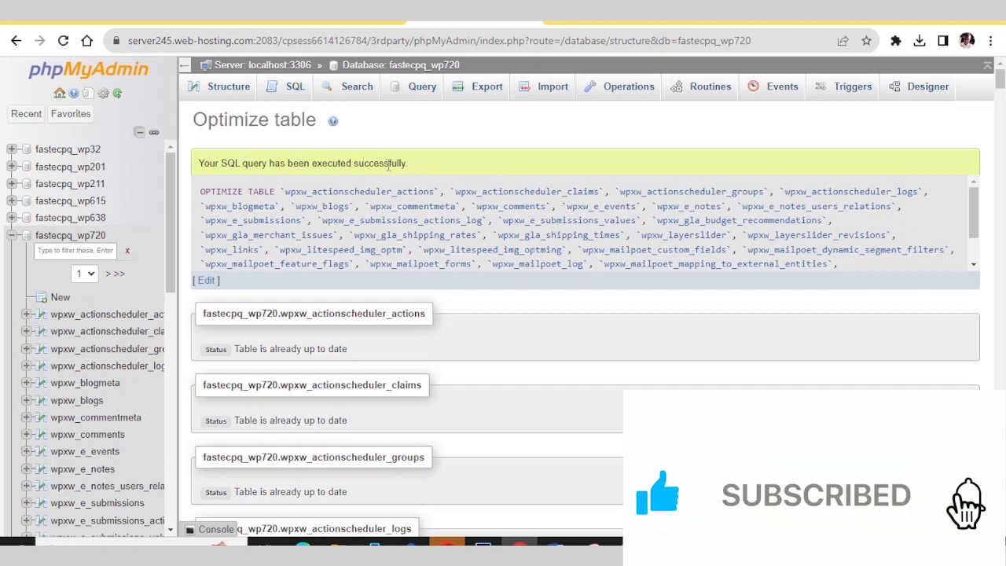
# Examine the executed OPTIMIZE TABLE statement through to the end of its list of tables
pyautogui.scroll(-1, 372, 213)
pyautogui.scroll(1, 371, 214)
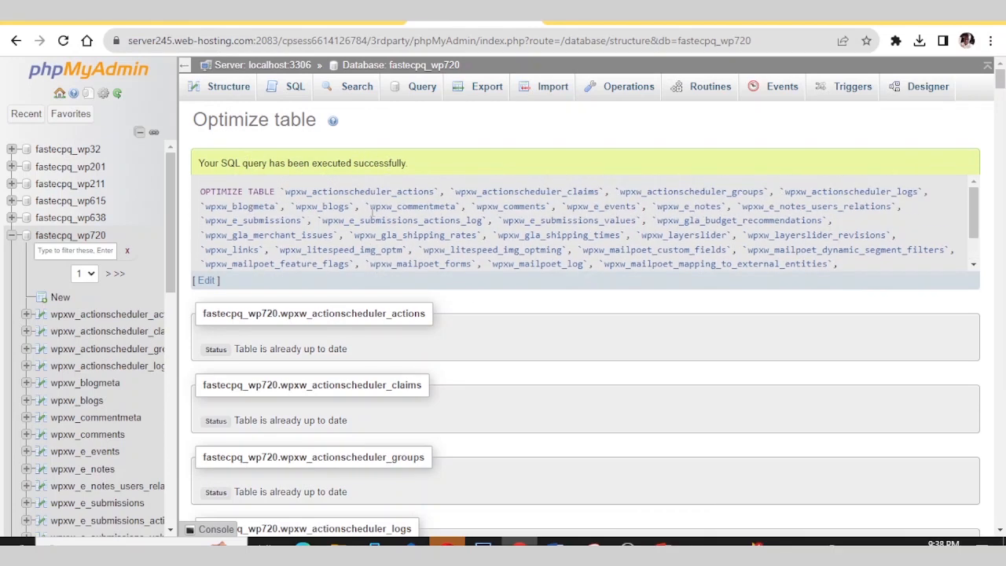
pyautogui.scroll(-2, 297, 194)
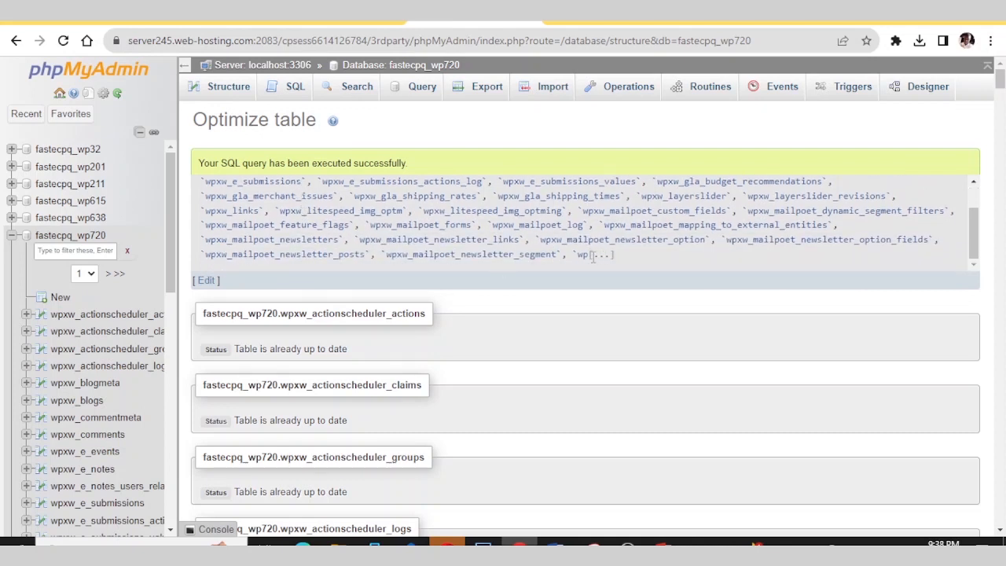
pyautogui.moveTo(595, 256); pyautogui.dragTo(615, 254)
# Look through the optimization results to check the status of each fastecpq_wp720 table
pyautogui.scroll(-2, 553, 251)
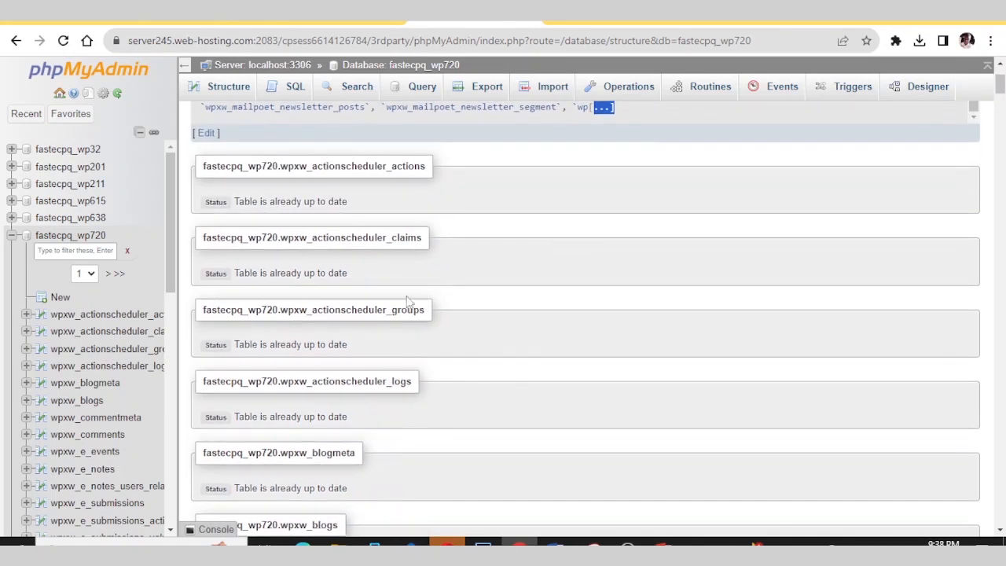
pyautogui.scroll(-1, 349, 272)
pyautogui.scroll(1, 350, 272)
pyautogui.scroll(1, 350, 273)
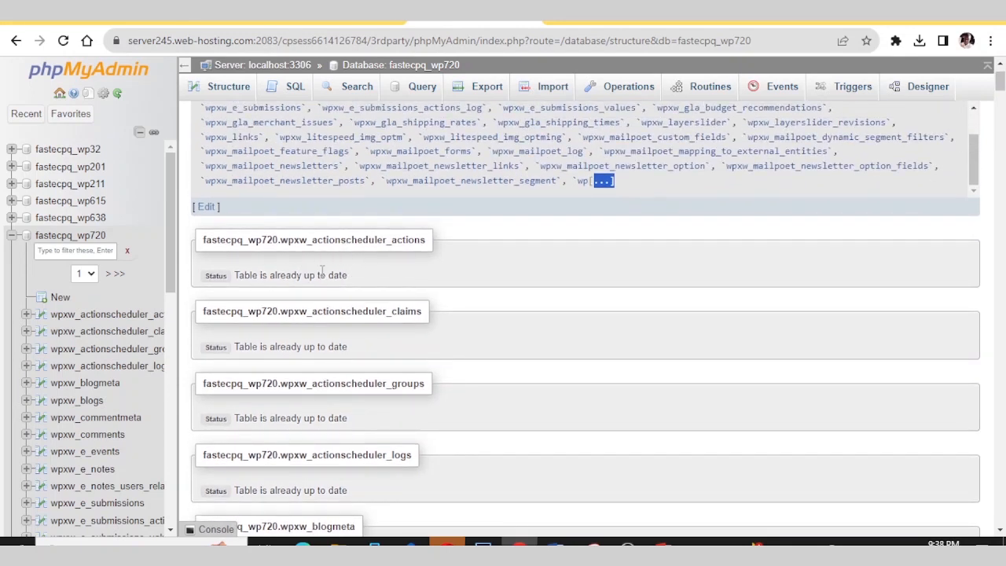
pyautogui.scroll(-5, 322, 275)
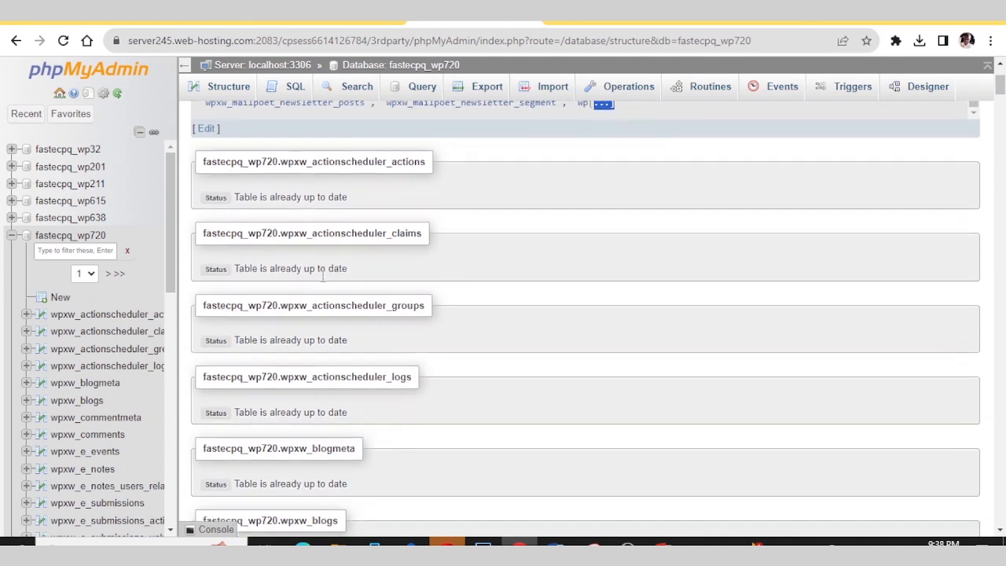
pyautogui.scroll(-2, 324, 275)
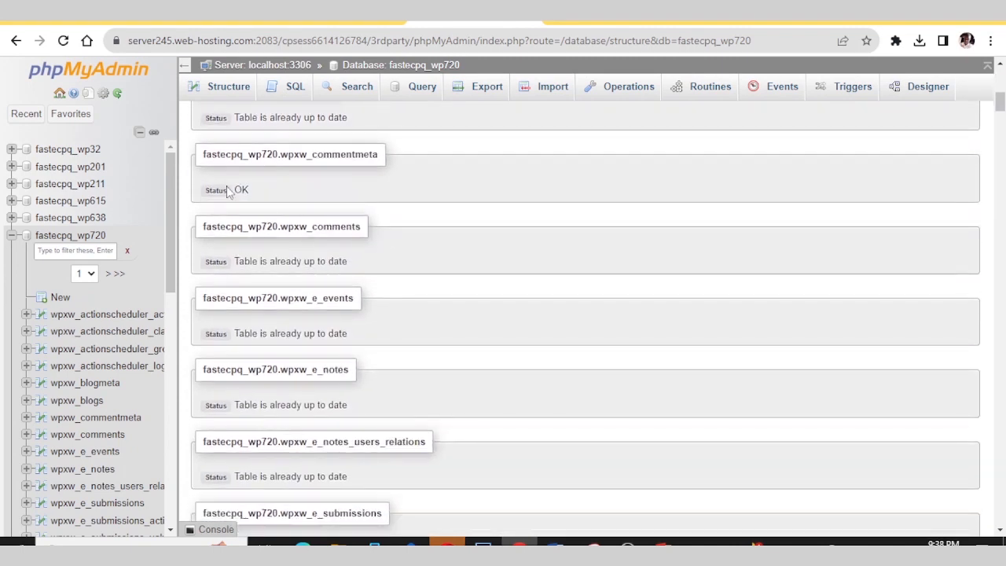
pyautogui.scroll(-1, 241, 192)
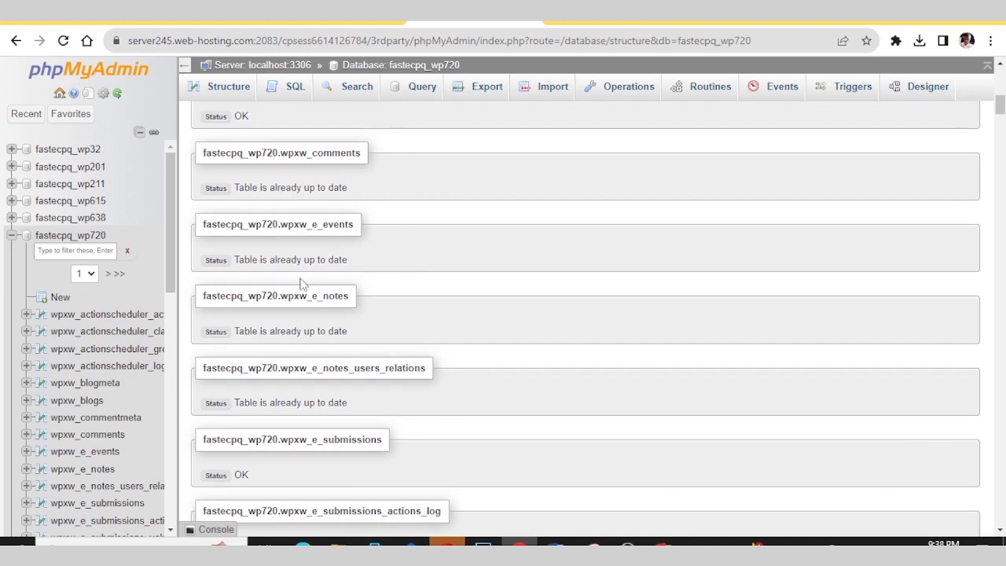
pyautogui.scroll(-8, 287, 296)
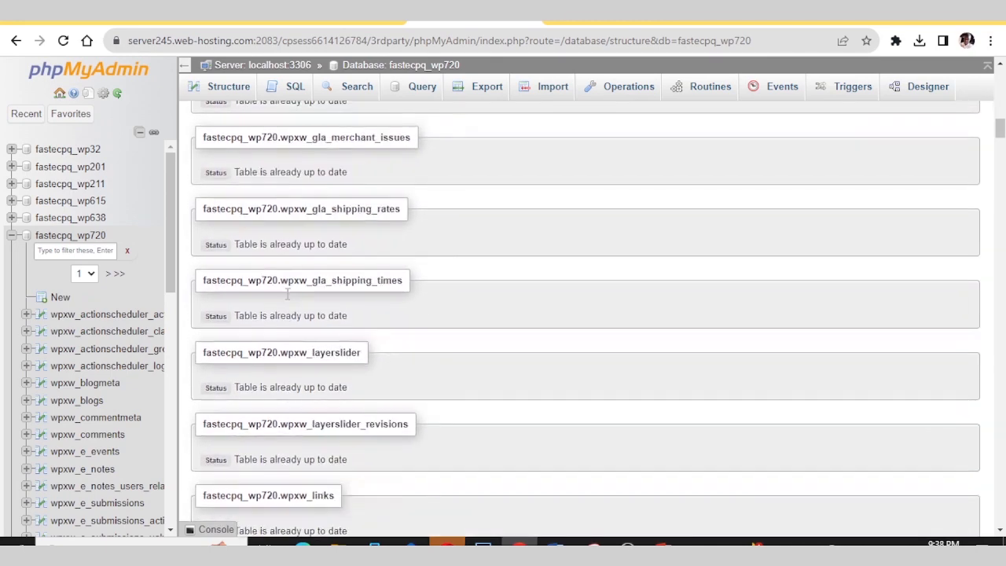
pyautogui.scroll(-7, 288, 297)
pyautogui.scroll(-1, 287, 299)
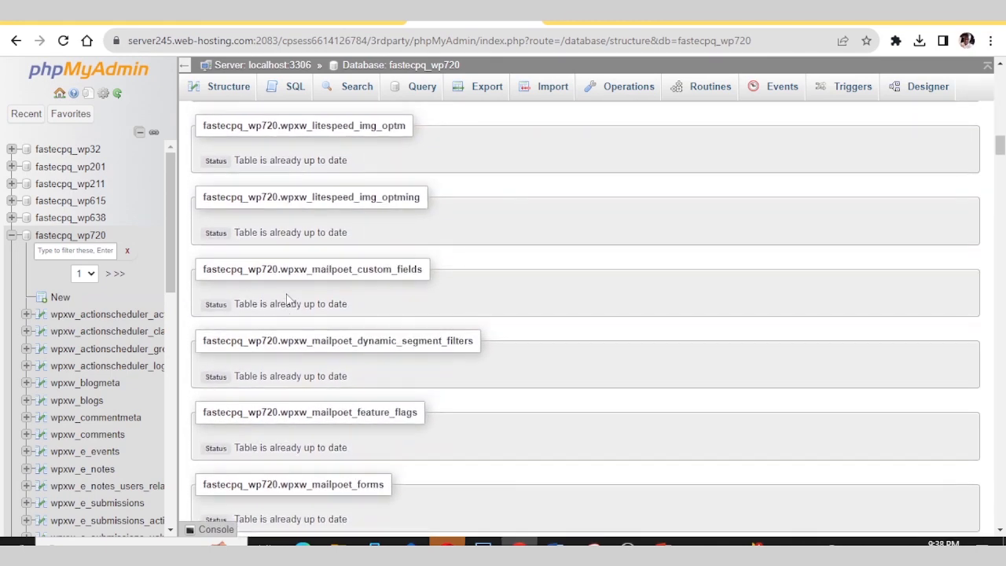
pyautogui.scroll(-18, 286, 299)
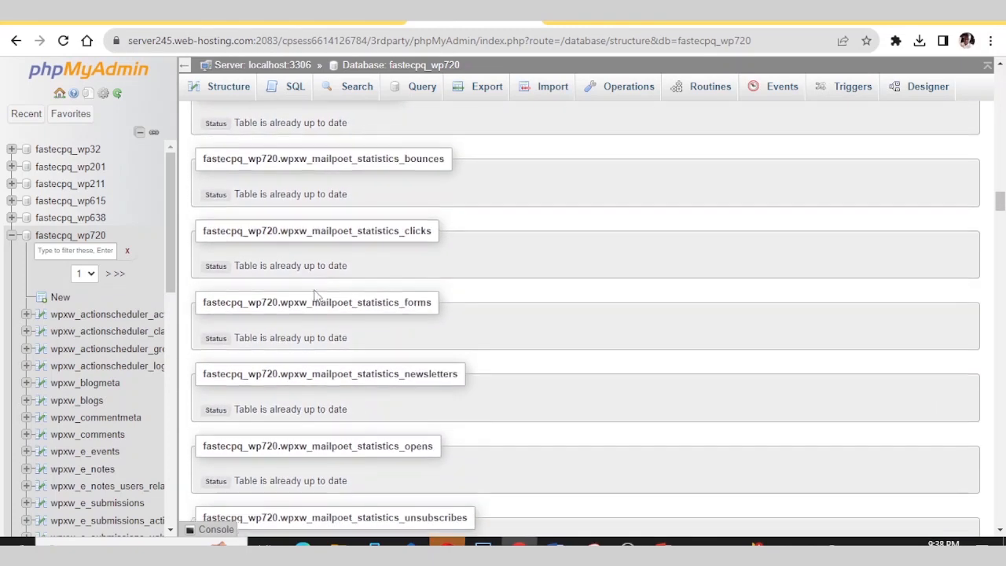
# Look further through the optimization results and highlight the note text under wpxw_subscribe_reloaded_subscribers
pyautogui.scroll(-20, 316, 295)
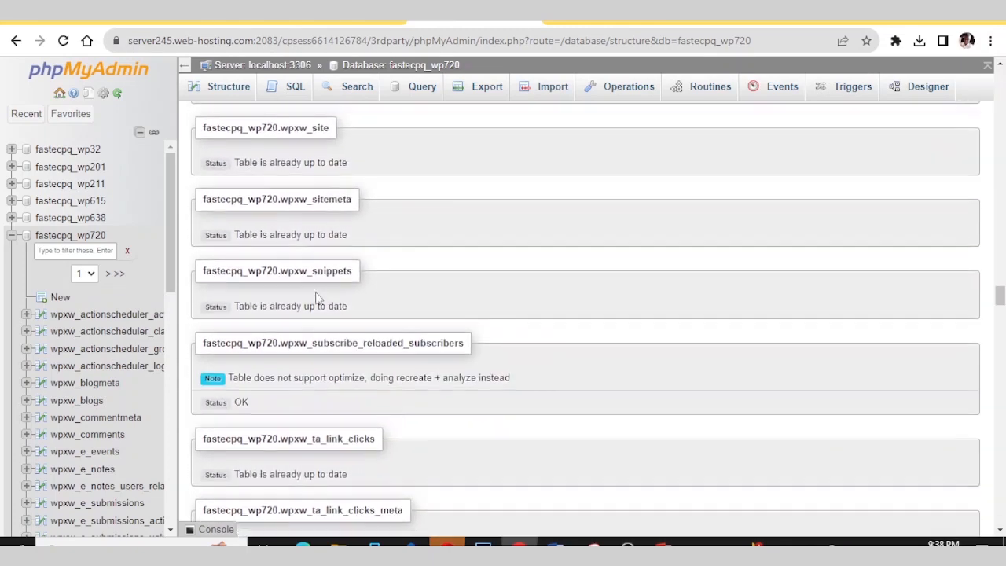
pyautogui.scroll(-10, 316, 296)
pyautogui.scroll(7, 316, 291)
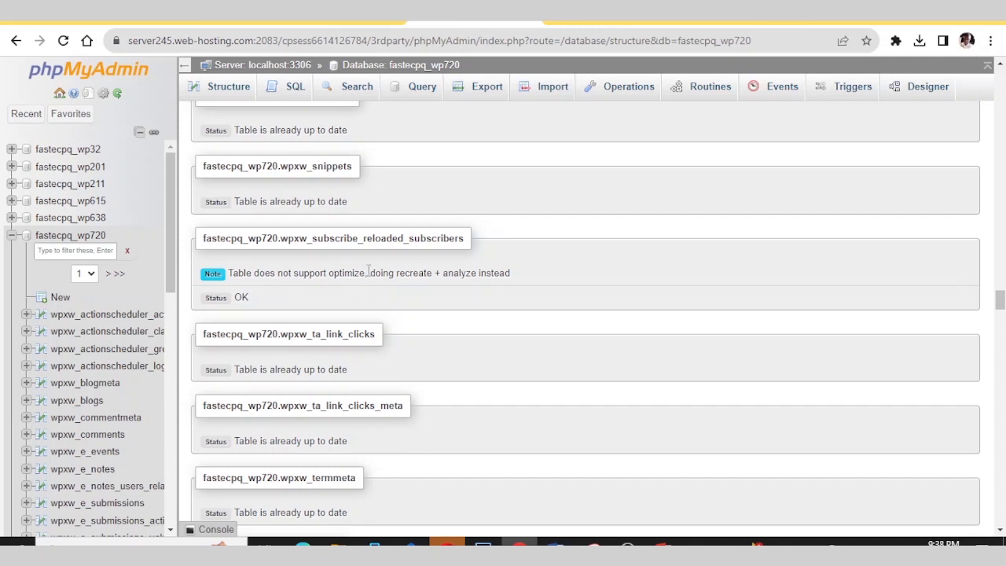
pyautogui.moveTo(368, 272); pyautogui.dragTo(487, 272)
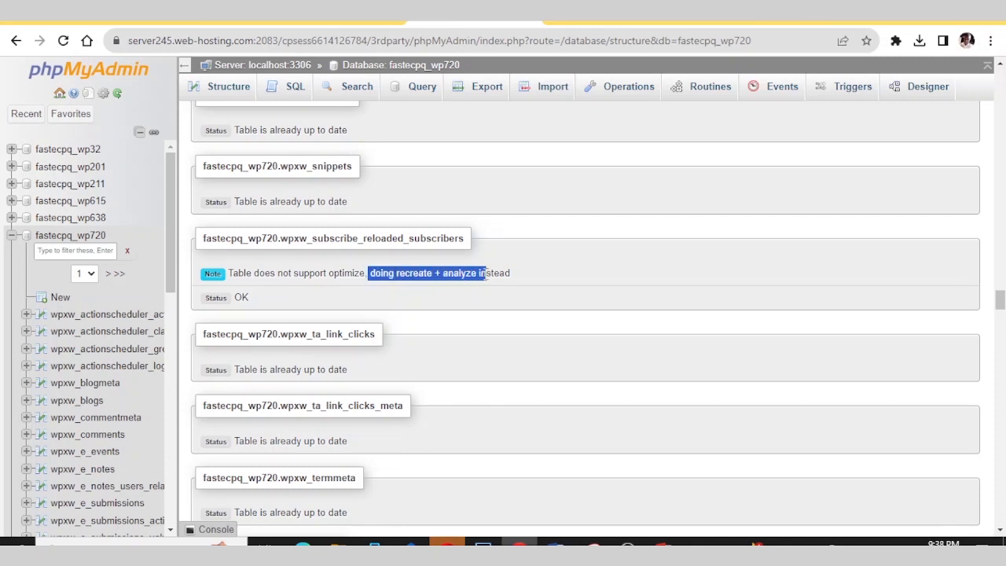
# Switch to the fastknowers.com article and read its closing section on reaching all website databases through cPanel's Databases section
pyautogui.click(93, 19)
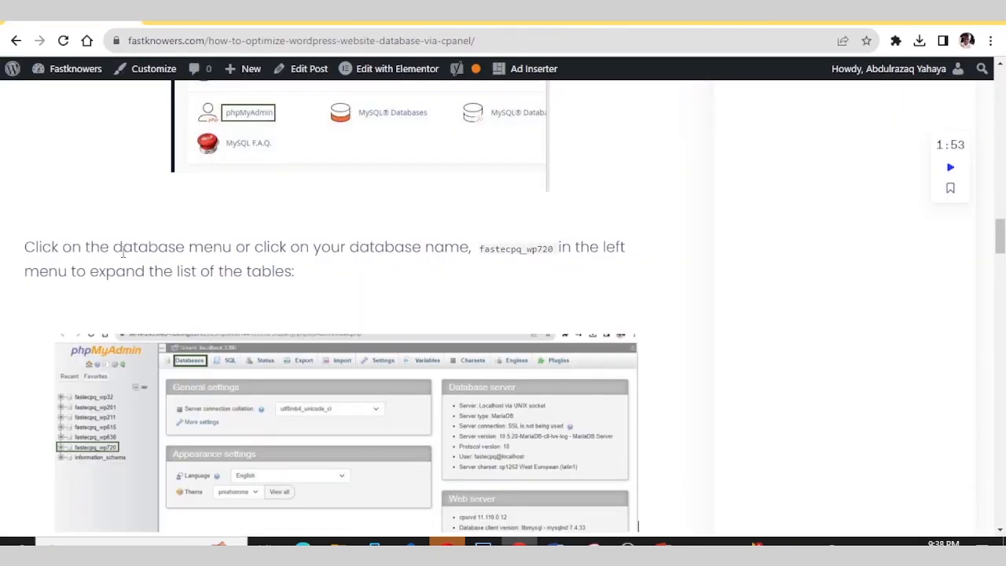
pyautogui.scroll(-20, 126, 256)
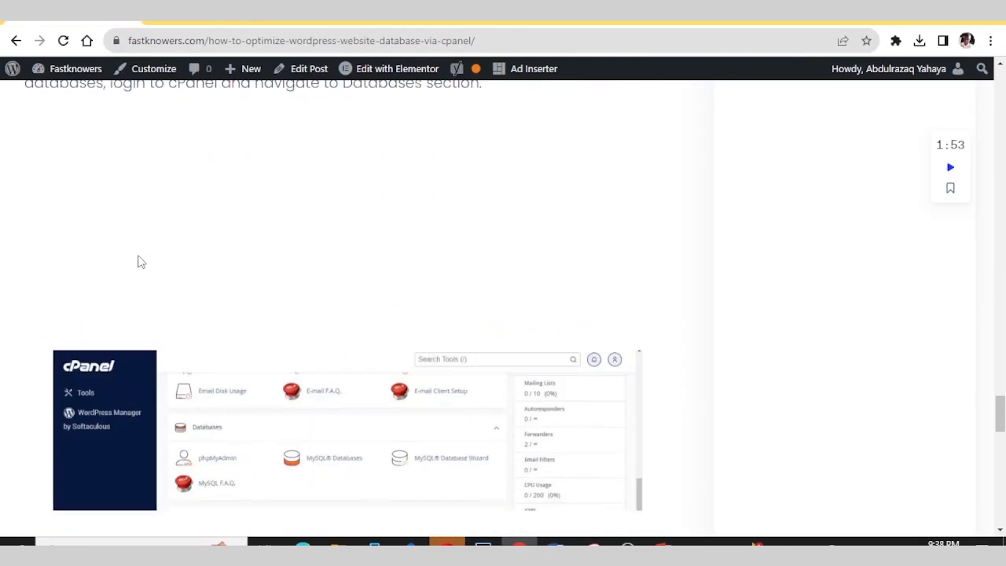
pyautogui.scroll(-6, 140, 259)
pyautogui.scroll(8, 141, 258)
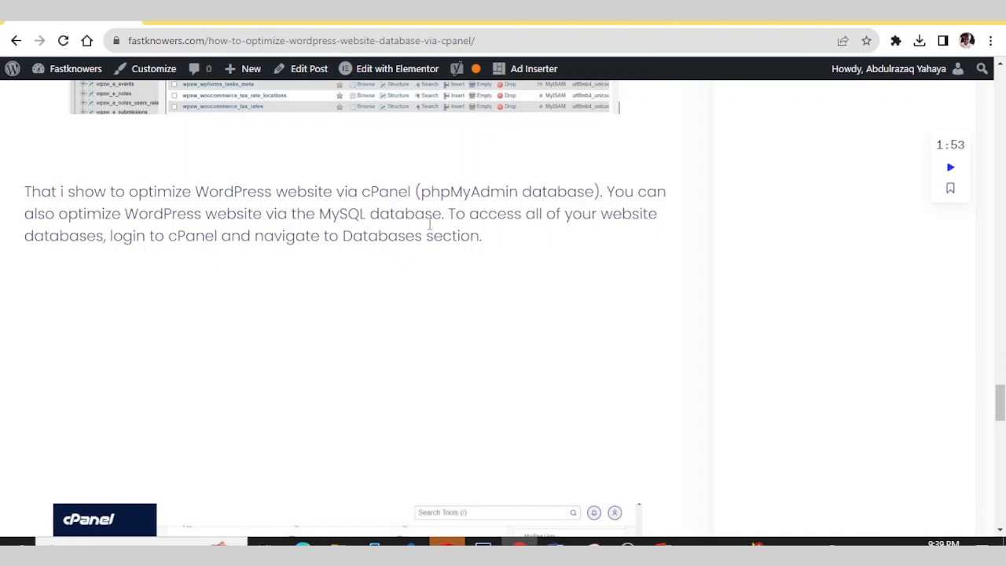
pyautogui.scroll(-2, 430, 224)
pyautogui.scroll(2, 429, 225)
pyautogui.scroll(-5, 429, 225)
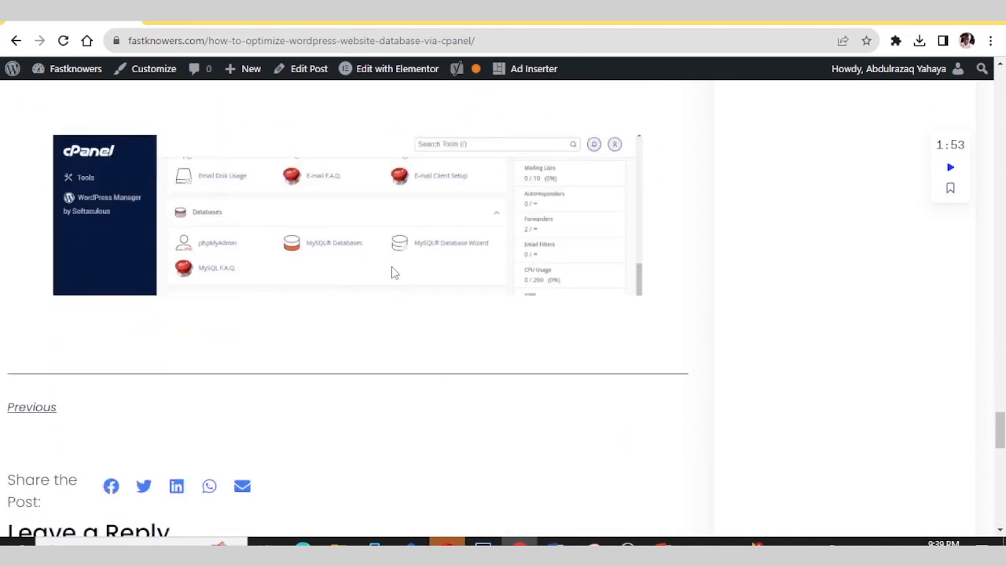
pyautogui.scroll(1, 361, 204)
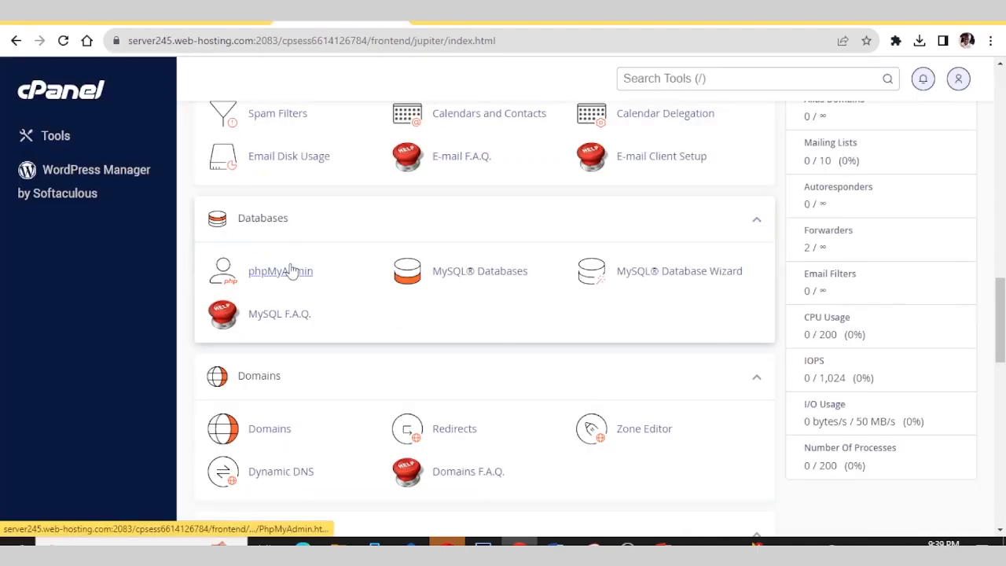
# Switch to the cPanel Tools page, examine its Databases section, and return to the start of the page
pyautogui.scroll(3, 292, 270)
pyautogui.scroll(-3, 292, 269)
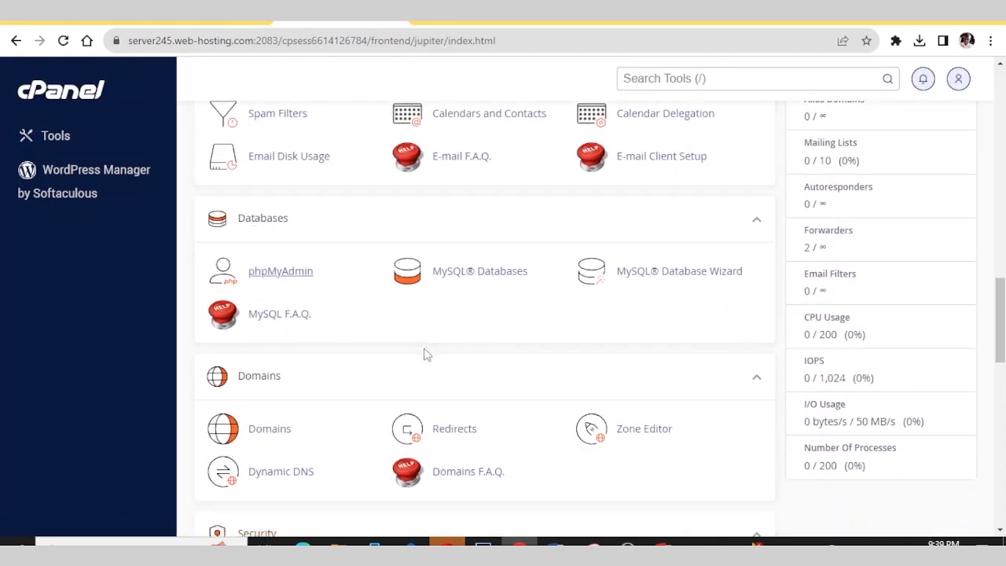
pyautogui.scroll(1, 425, 354)
pyautogui.scroll(1, 424, 354)
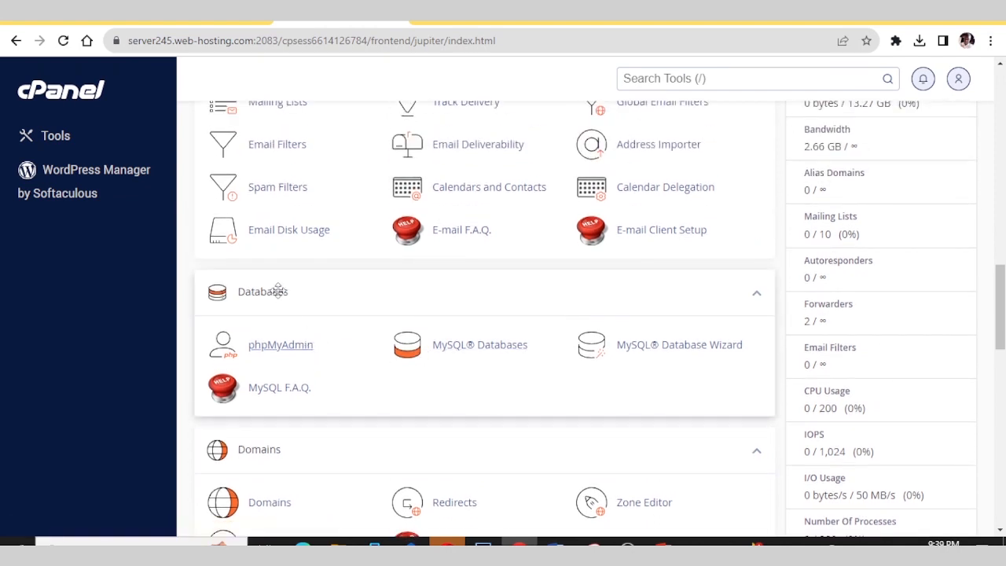
pyautogui.scroll(-3, 391, 303)
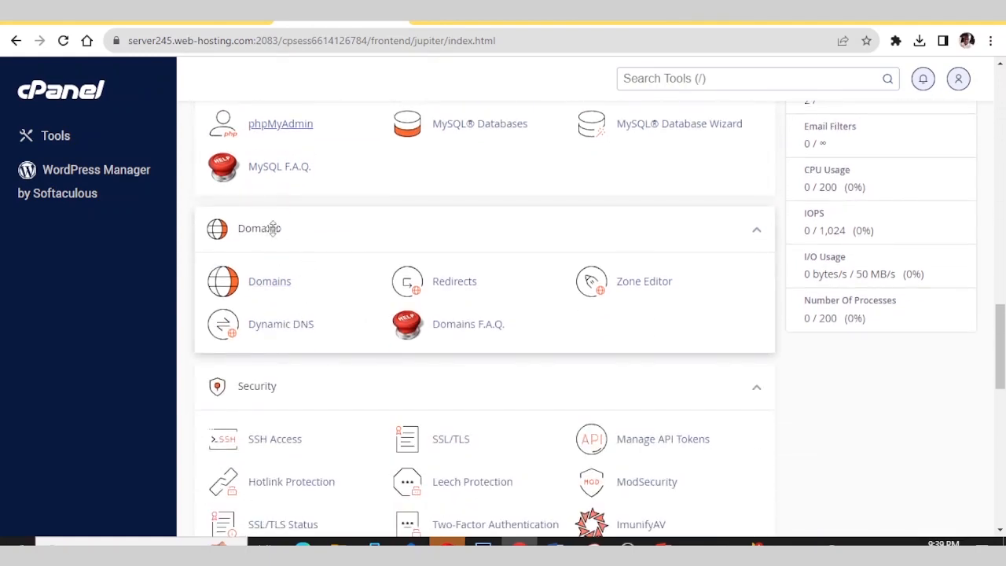
pyautogui.scroll(9, 367, 353)
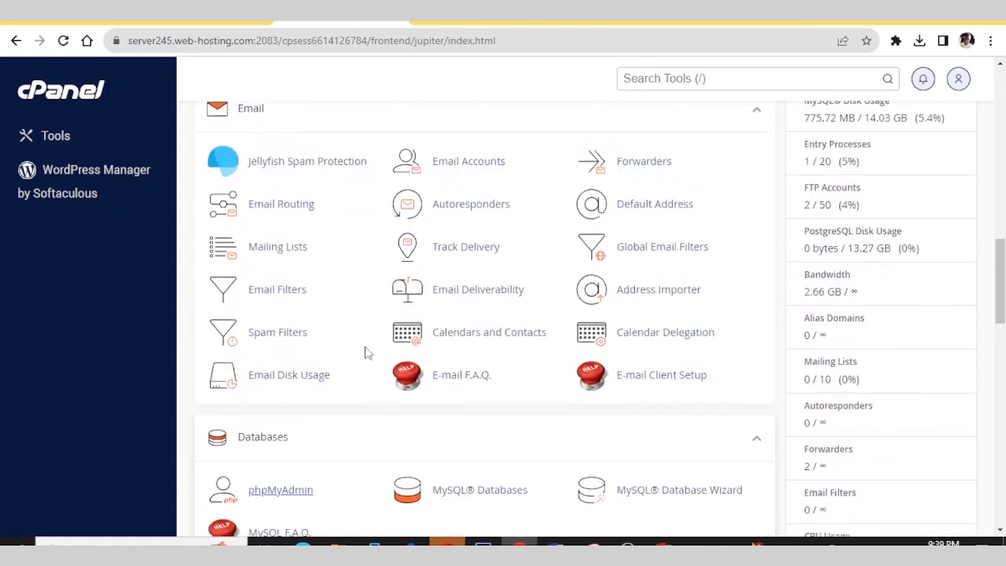
pyautogui.scroll(10, 367, 352)
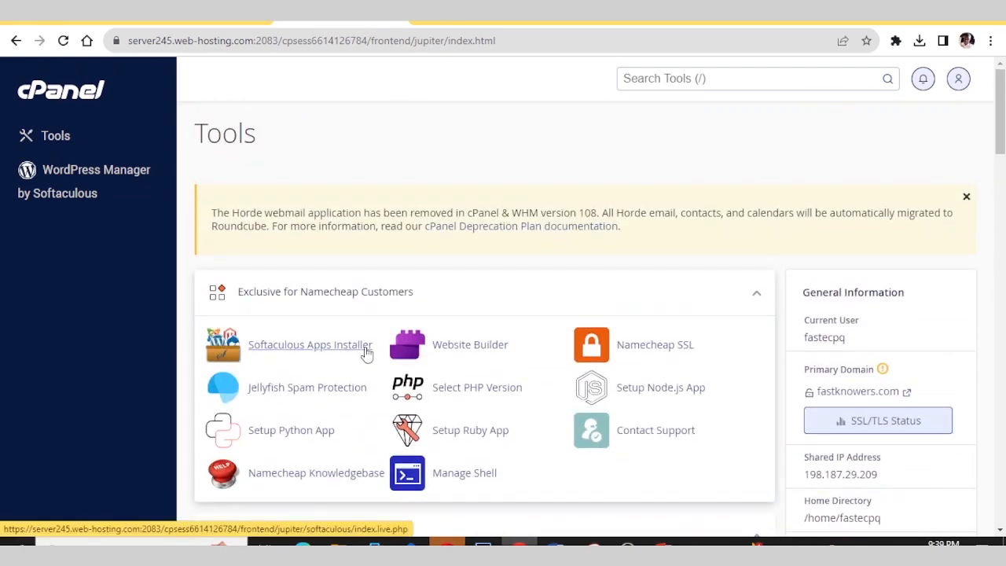
pyautogui.click(282, 41)
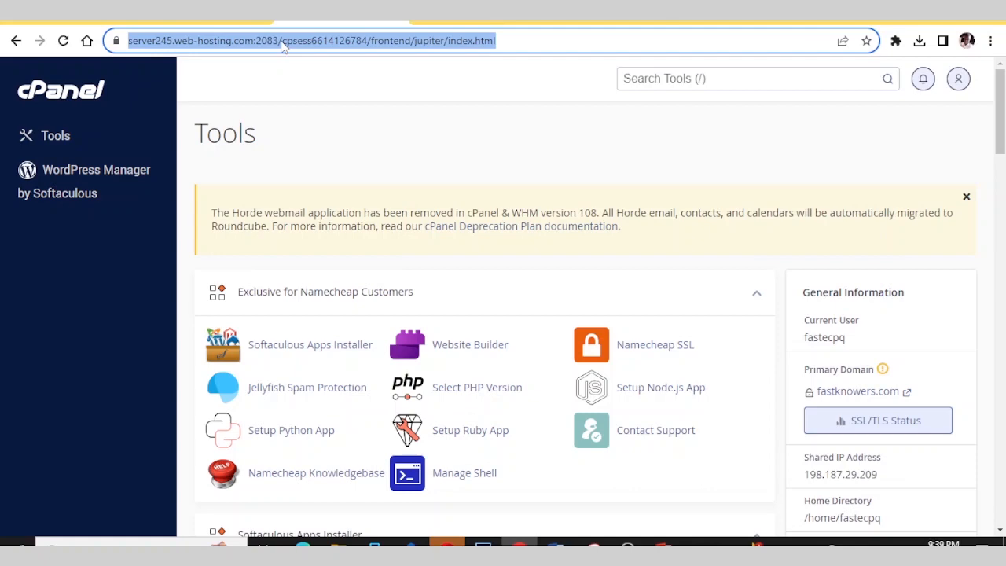
pyautogui.write('htt')
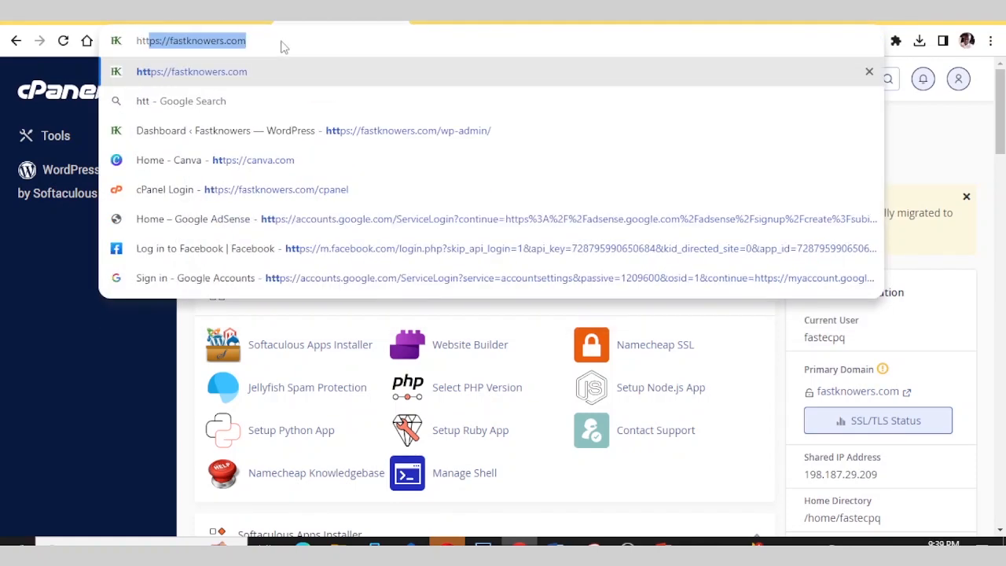
pyautogui.write('p')
pyautogui.press('BackSpace')
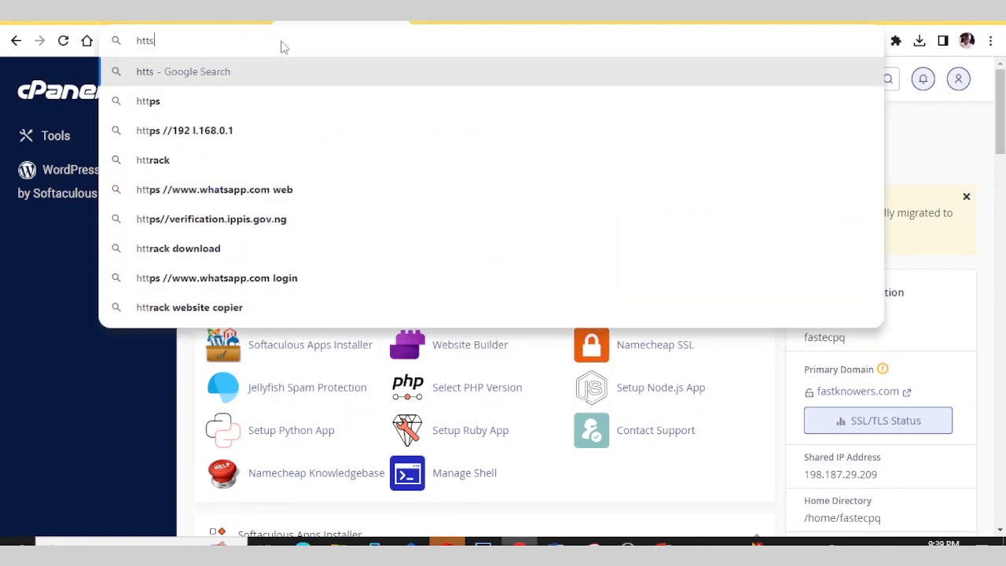
pyautogui.write('s[')
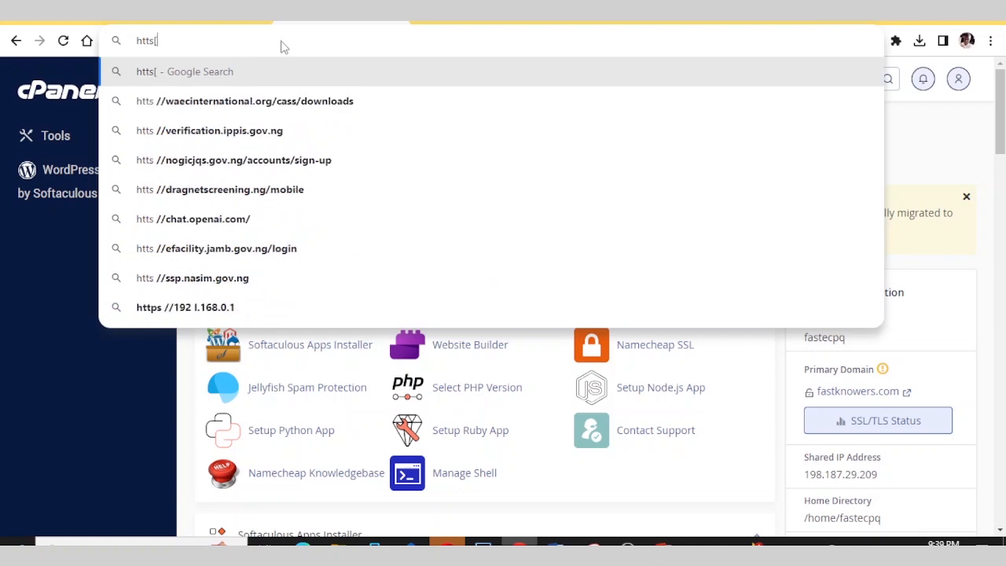
pyautogui.write('s//')
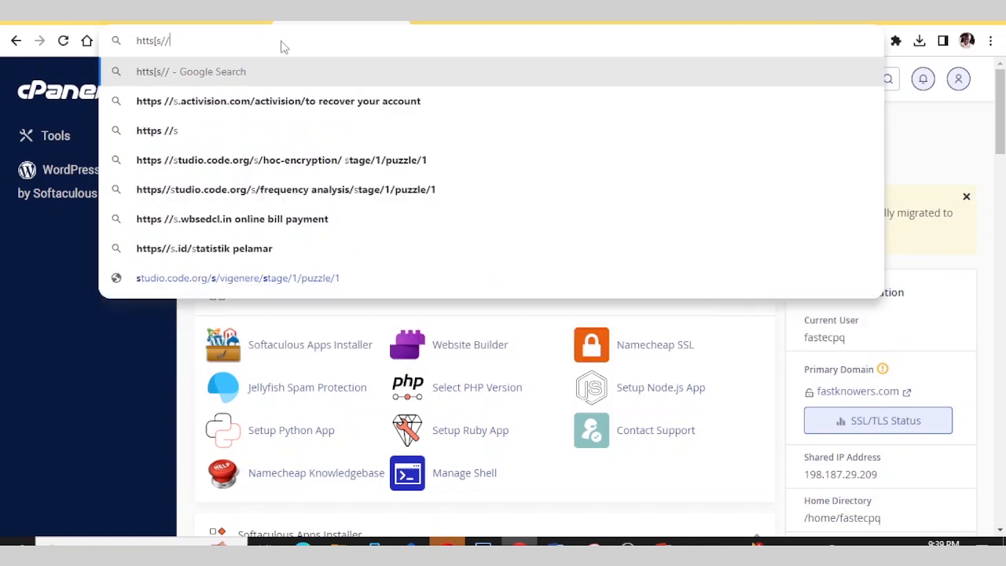
pyautogui.press('BackSpace')
pyautogui.press('BackSpace')
pyautogui.press('BackSpace')
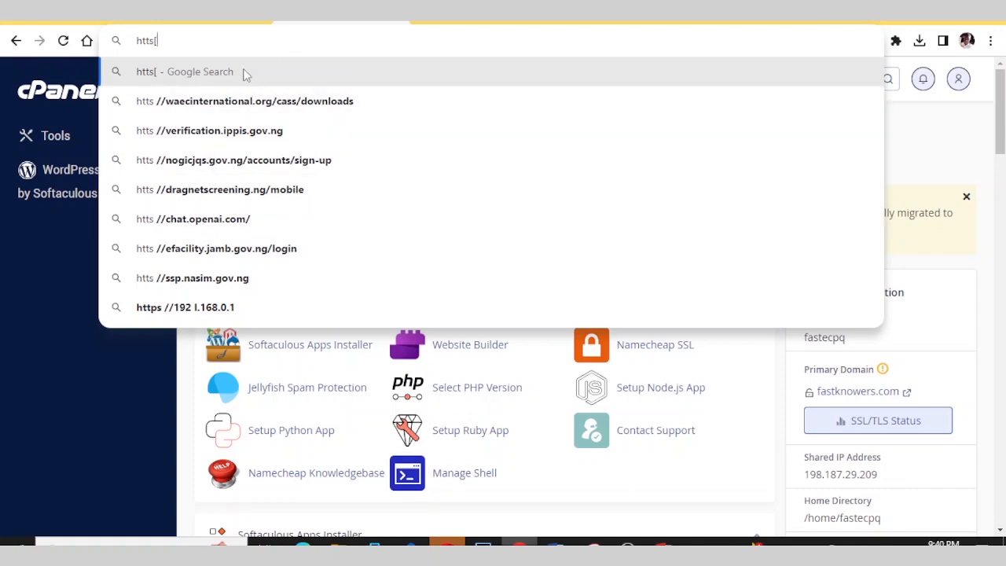
# Open the site's cPanel login page at fastknowers.com/cpanel
pyautogui.hotkey('ctrl', 'a')
pyautogui.write('fastknowers.com/wp-admin/')
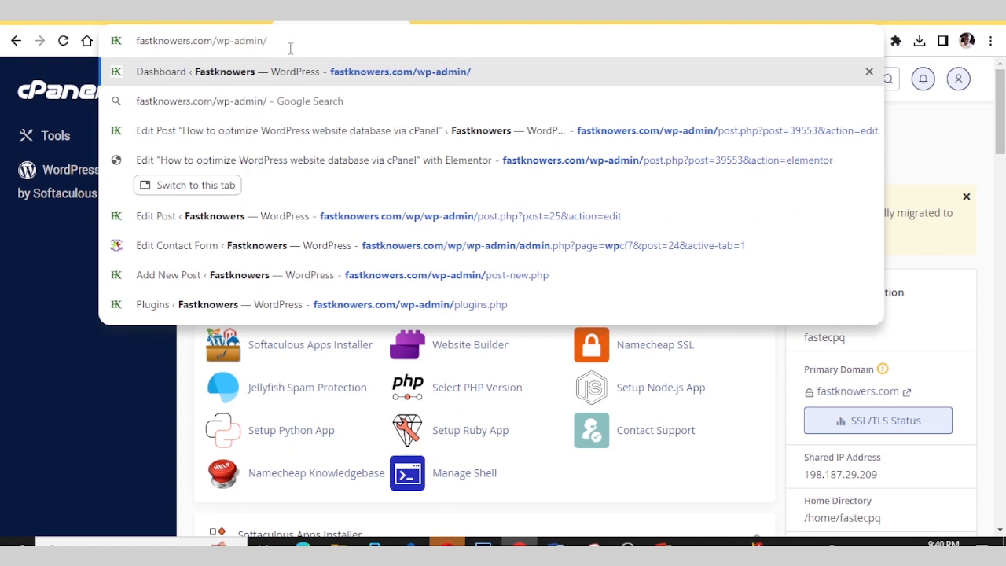
pyautogui.press('BackSpace')
pyautogui.press('BackSpace')
pyautogui.press('BackSpace')
pyautogui.press('BackSpace')
pyautogui.press('BackSpace')
pyautogui.press('BackSpace')
pyautogui.press('BackSpace')
pyautogui.press('BackSpace')
pyautogui.press('BackSpace')
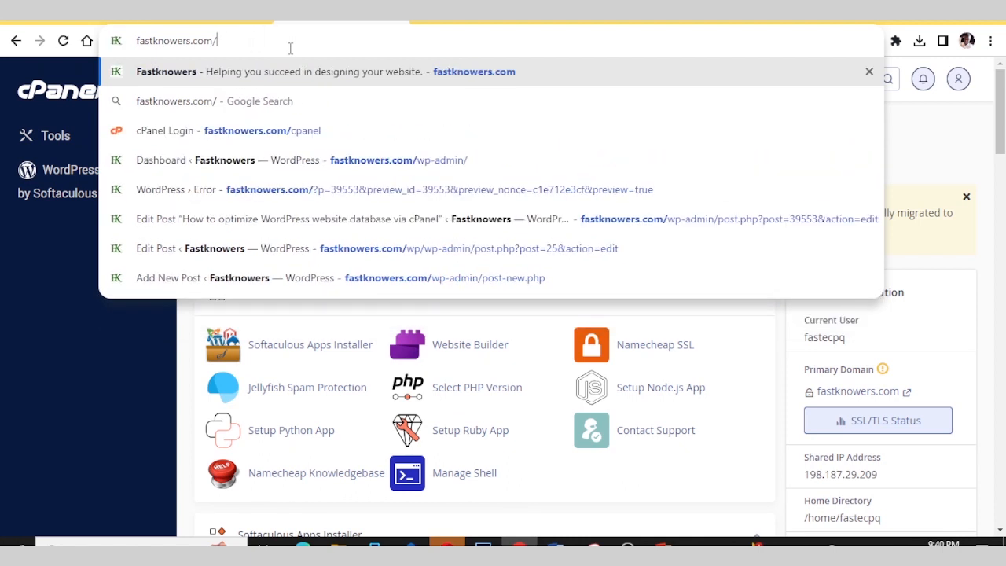
pyautogui.write('cpa')
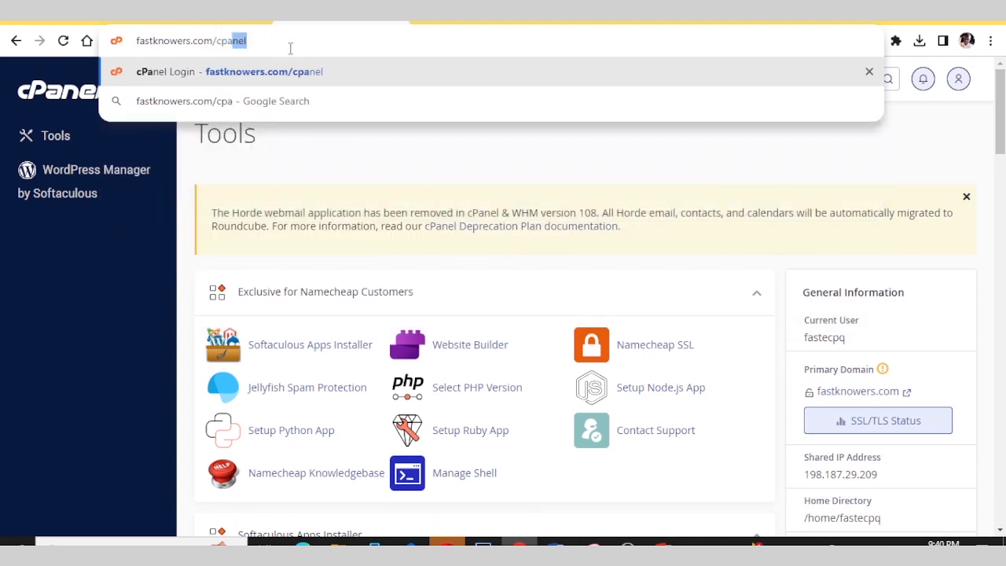
pyautogui.write('ne')
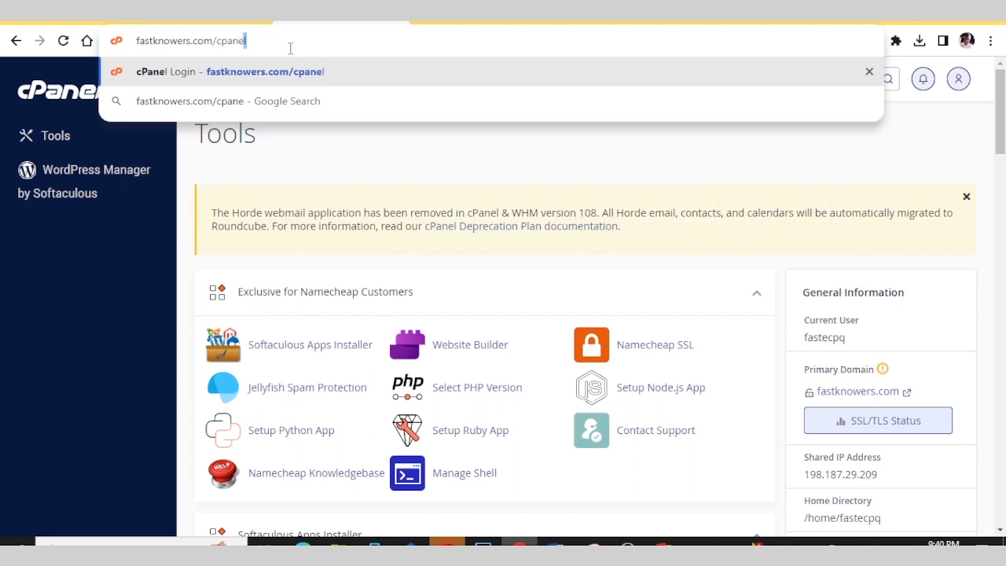
pyautogui.write(';')
pyautogui.press('BackSpace')
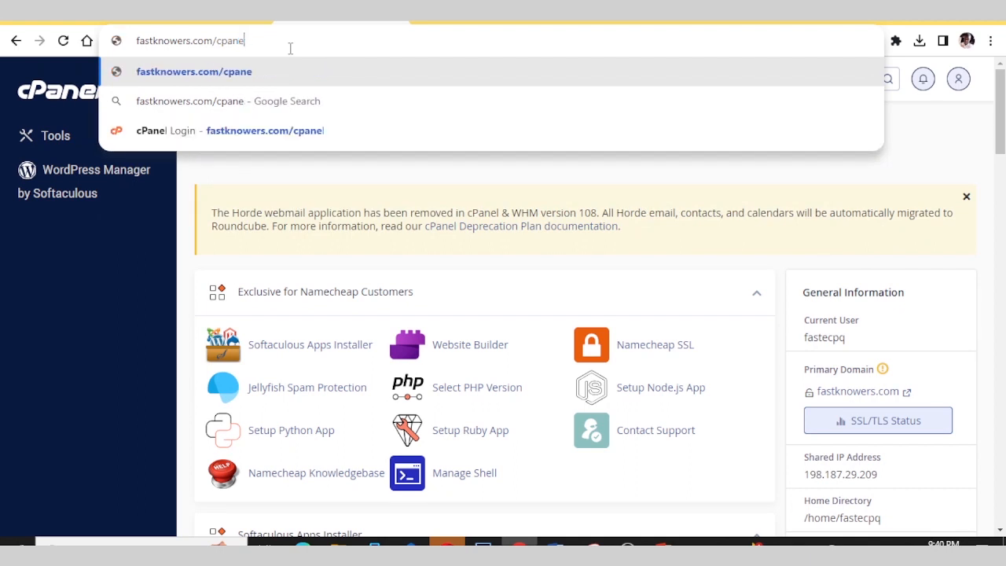
pyautogui.write('l')
pyautogui.press('Return')
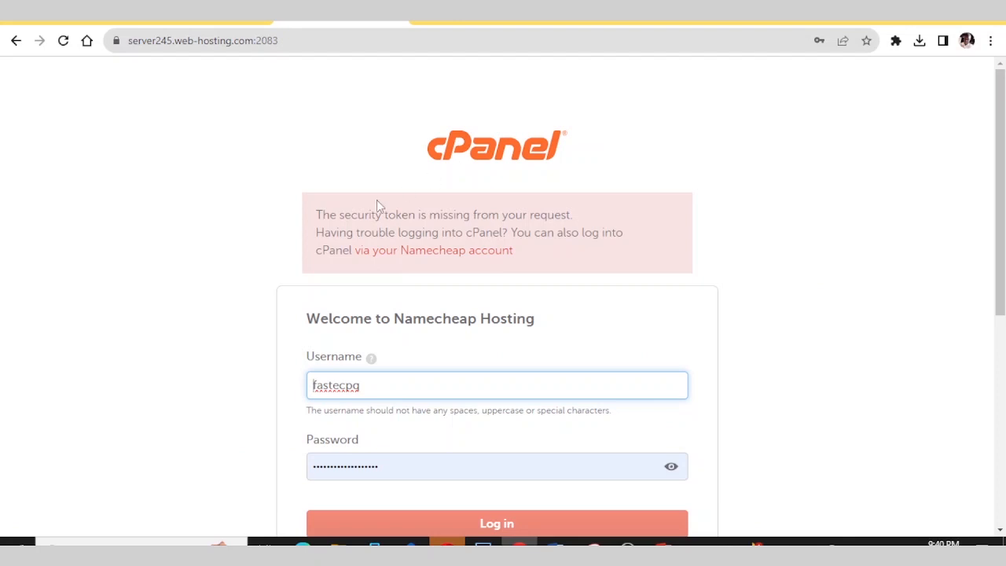
# Log in to cPanel with the prefilled username and password
pyautogui.scroll(-2, 377, 202)
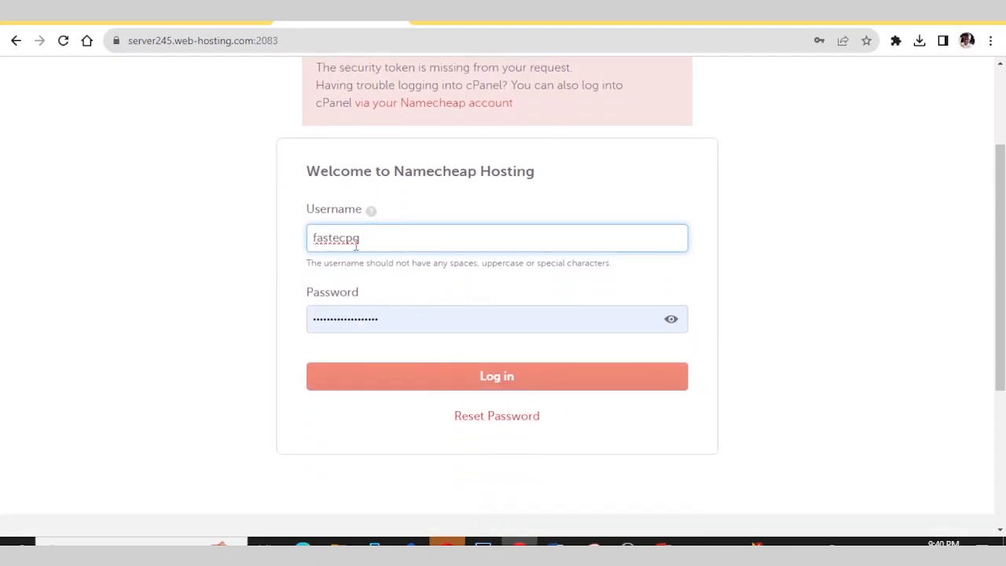
pyautogui.click(354, 320)
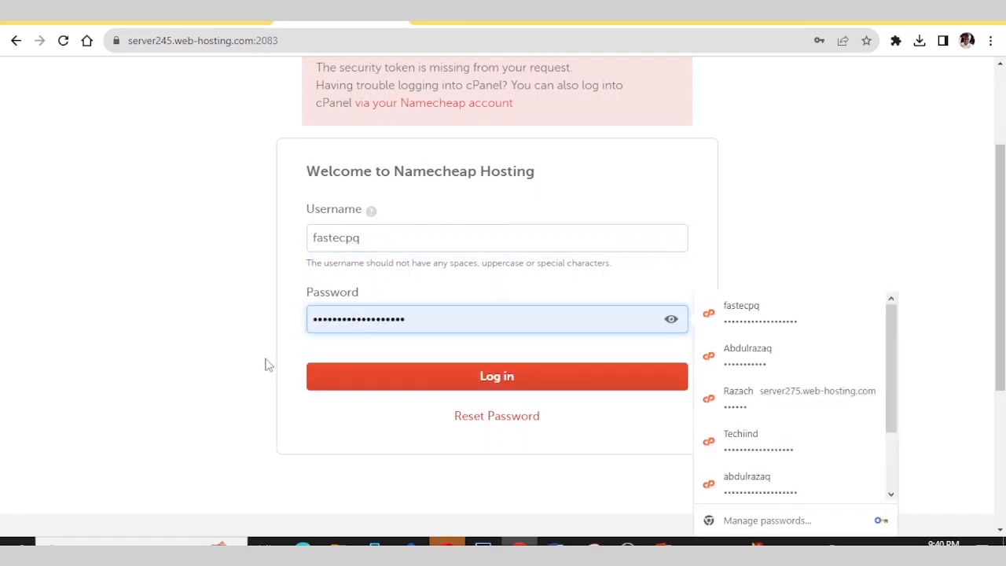
pyautogui.click(239, 280)
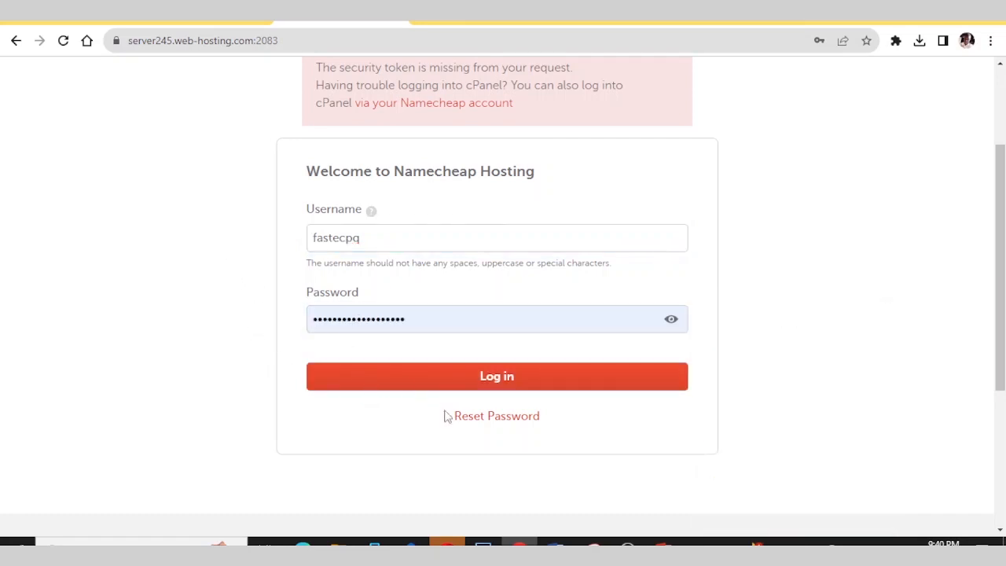
pyautogui.click(496, 377)
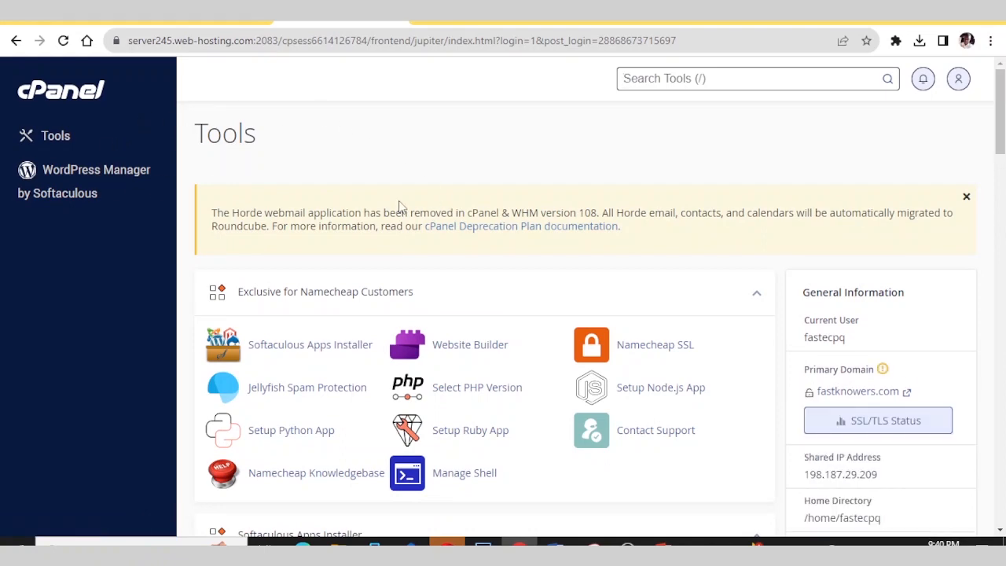
# Look over the tool groups on the cPanel Tools page, from the Namecheap tools to the Files section
pyautogui.scroll(-8, 400, 206)
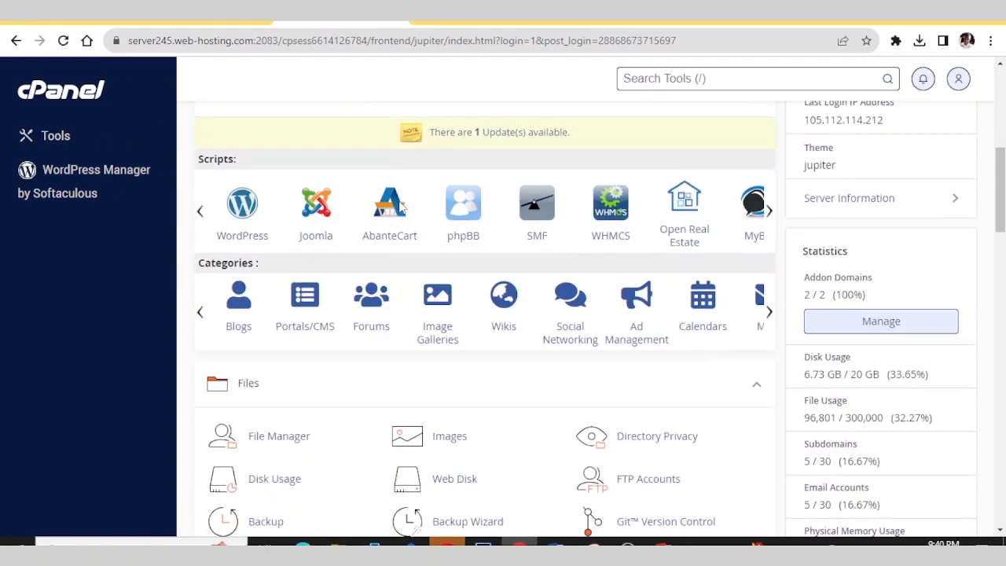
pyautogui.scroll(4, 399, 207)
pyautogui.scroll(3, 399, 206)
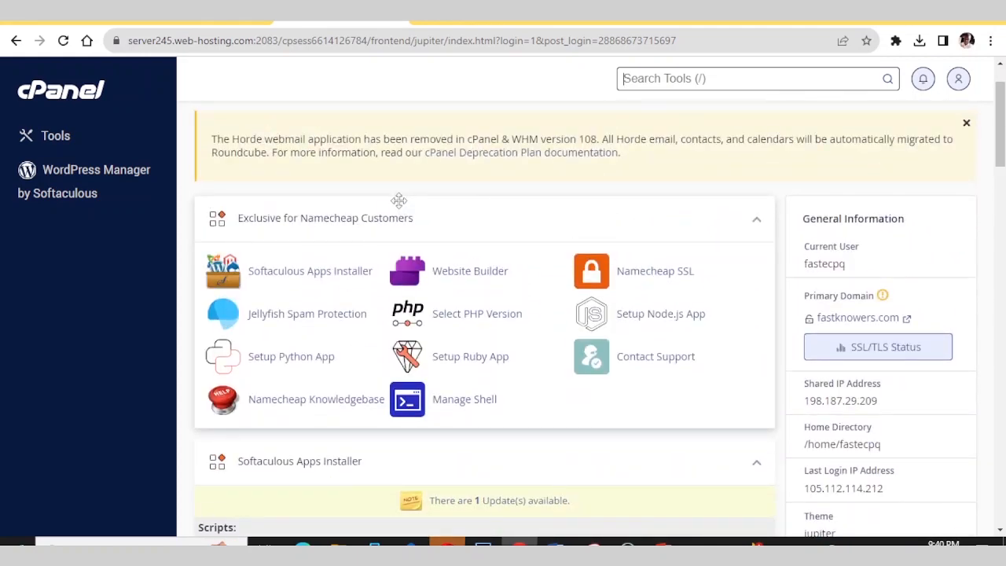
pyautogui.scroll(1, 399, 200)
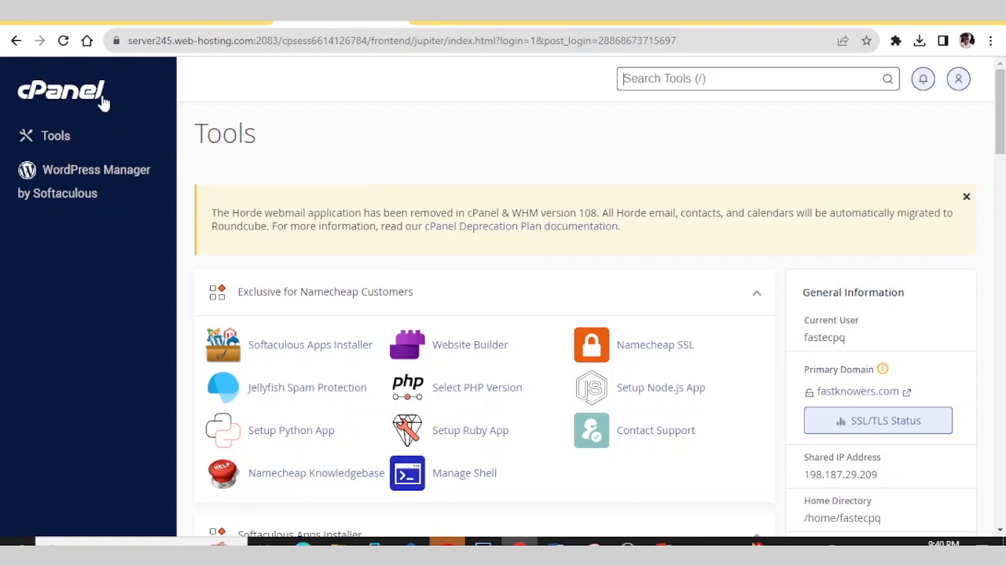
# Return to the cPanel login page and look at its Reset Password and live chat support options
pyautogui.click(16, 40)
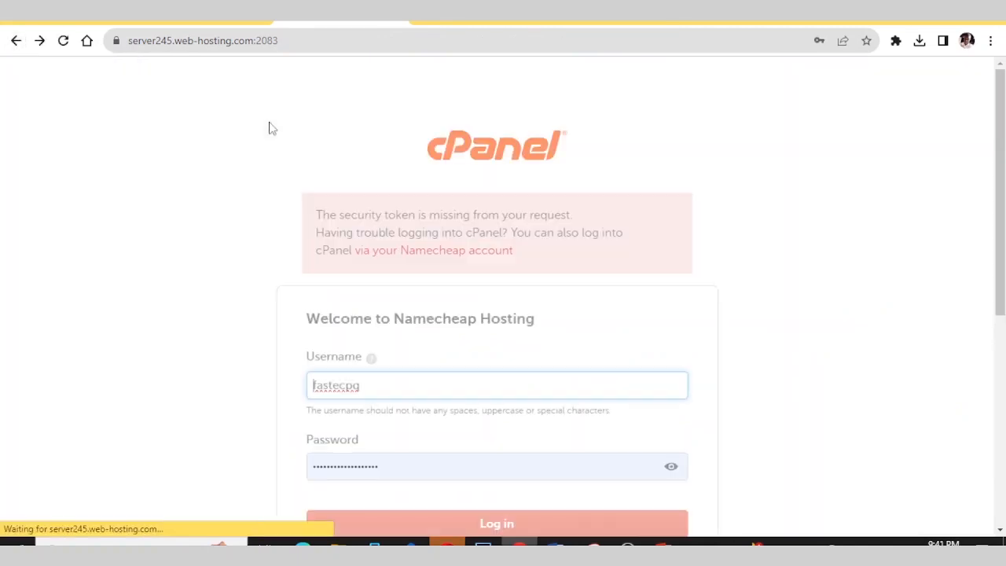
pyautogui.scroll(-3, 275, 220)
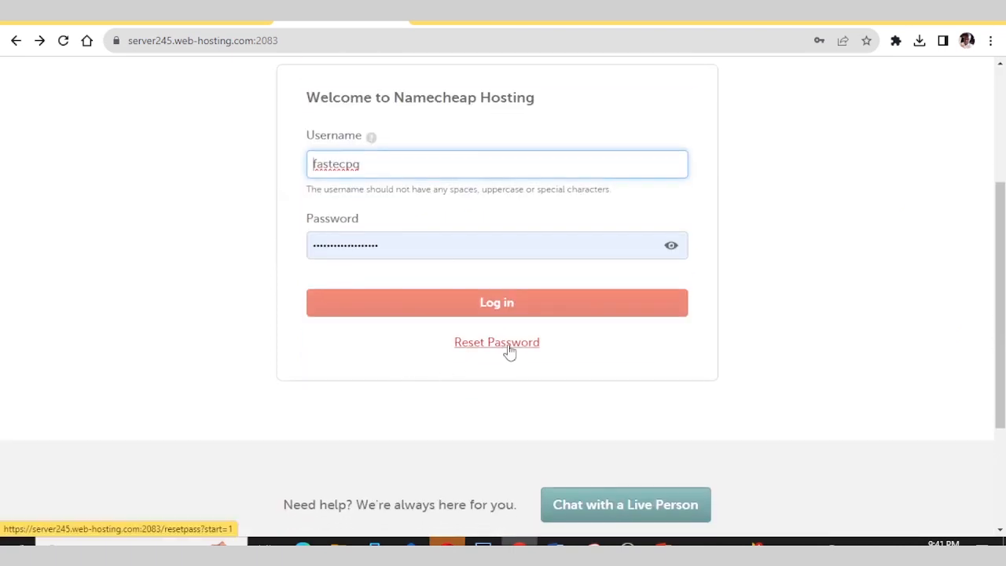
pyautogui.scroll(-1, 509, 352)
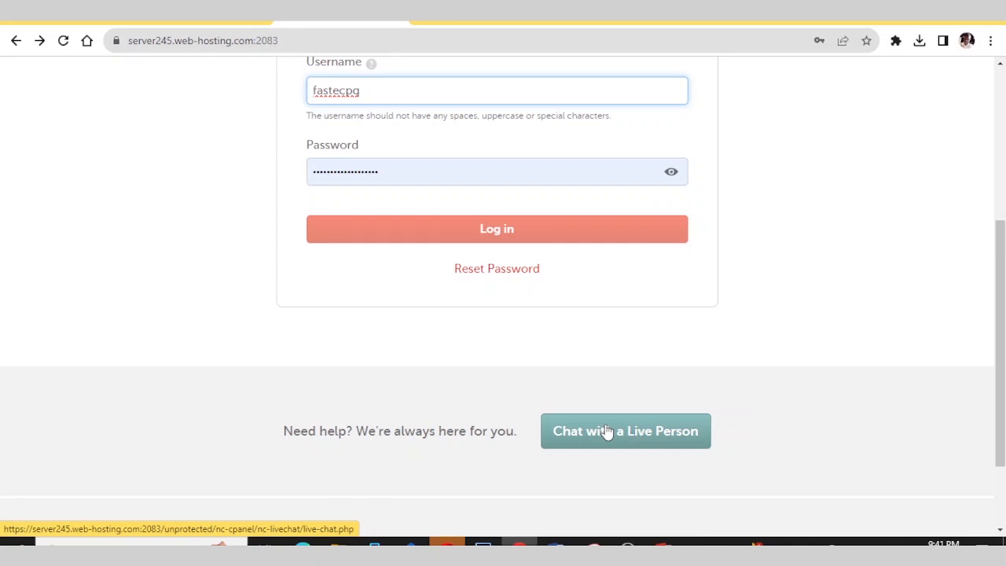
# Review the Namecheap account login link, the username and password fields and the help section on the cPanel login page
pyautogui.scroll(4, 605, 431)
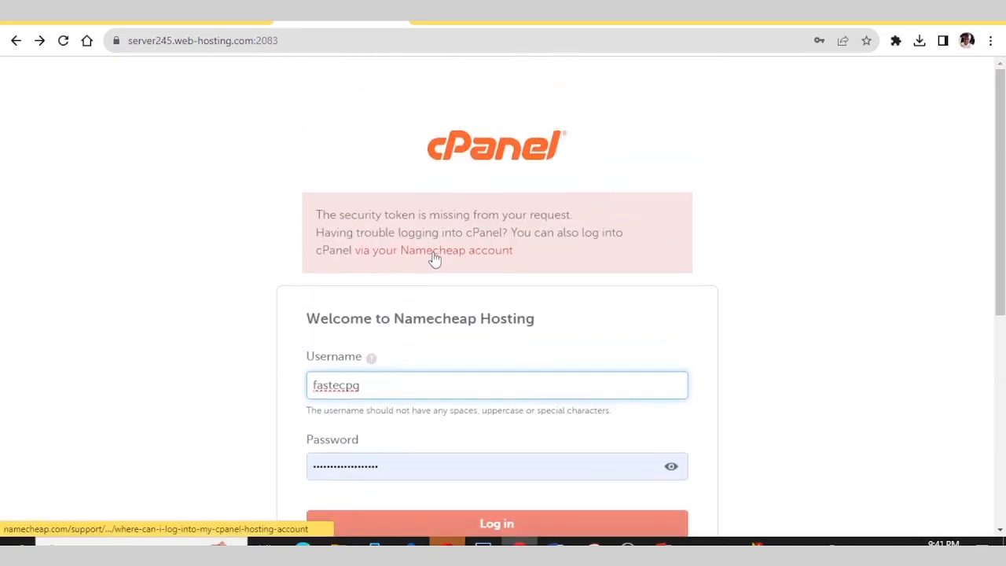
pyautogui.scroll(-5, 448, 258)
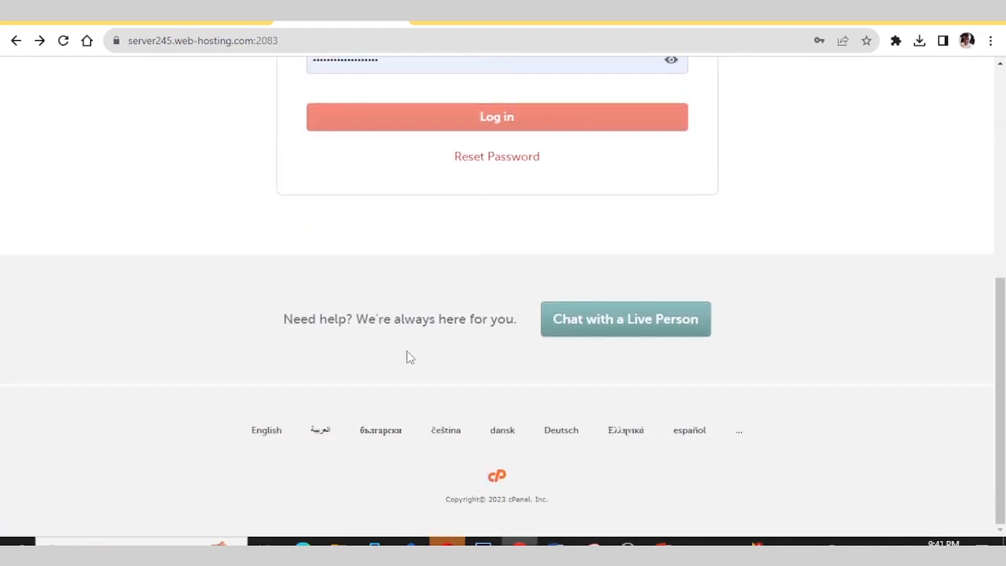
pyautogui.scroll(2, 411, 346)
pyautogui.scroll(1, 412, 346)
pyautogui.scroll(-3, 413, 343)
pyautogui.scroll(3, 421, 346)
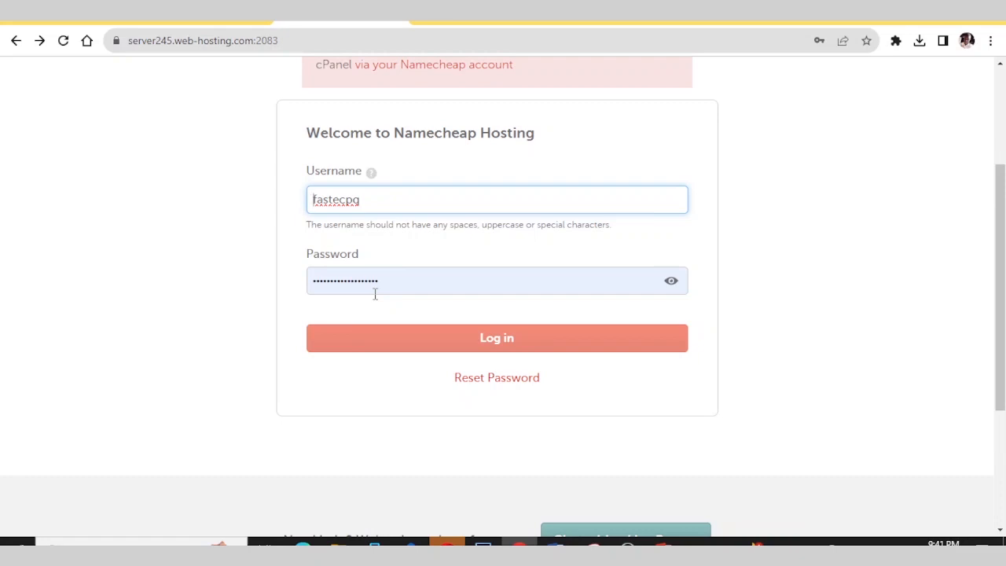
pyautogui.scroll(-2, 384, 310)
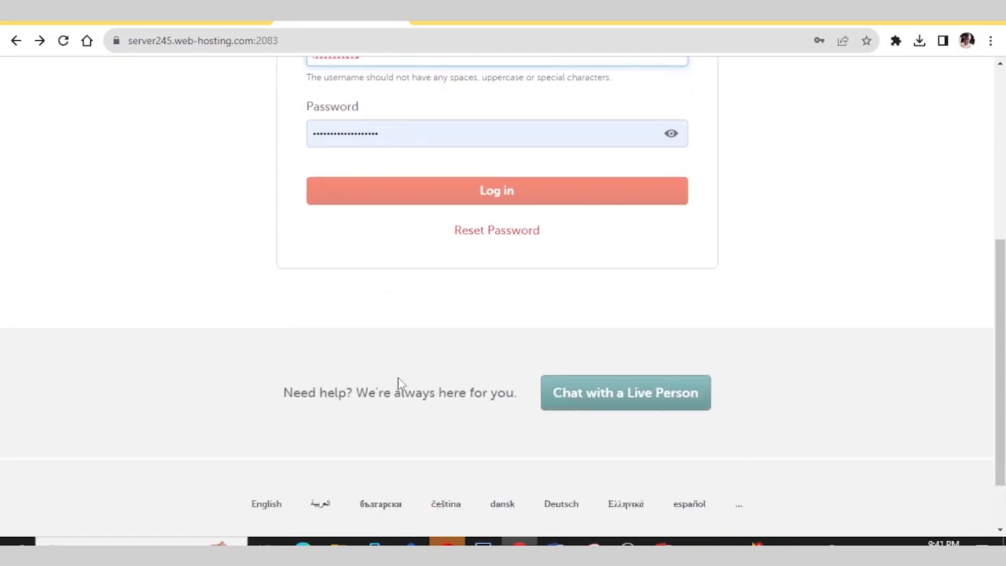
pyautogui.scroll(2, 398, 382)
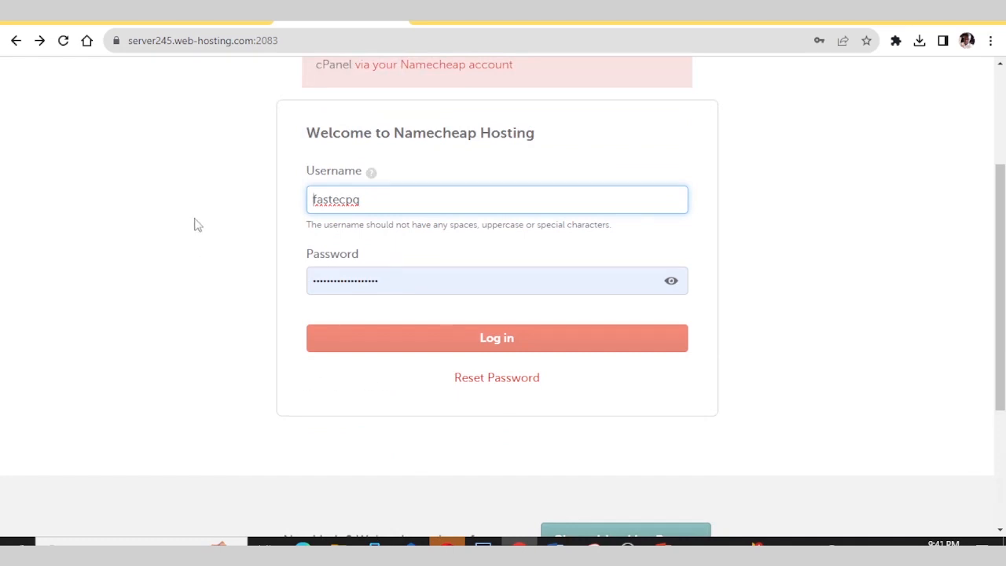
pyautogui.scroll(2, 224, 294)
pyautogui.scroll(1, 224, 294)
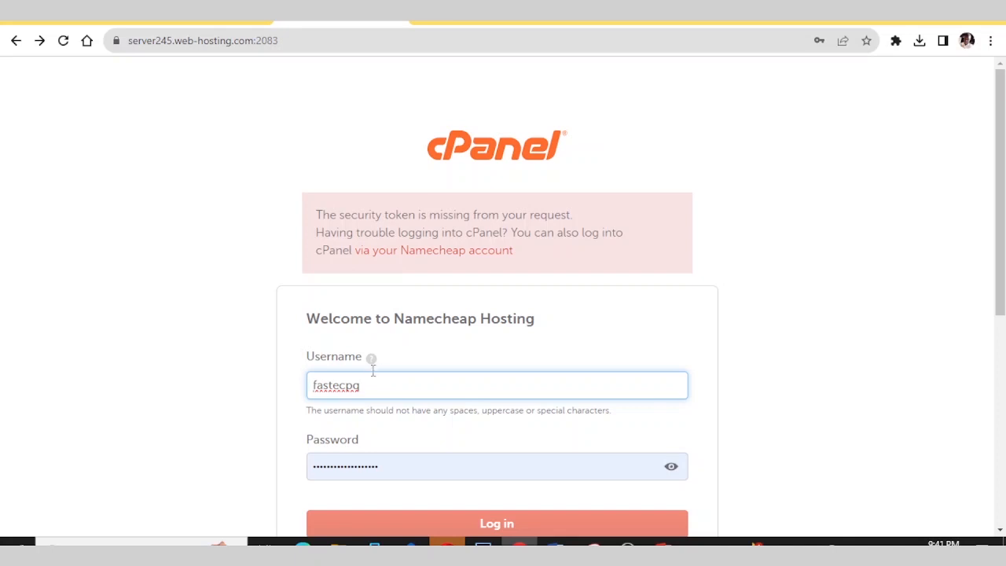
pyautogui.moveTo(373, 363)
# Return to the database optimization guide on fastknowers.com and open its introduction's link on how to get a cPanel
pyautogui.click(223, 295)
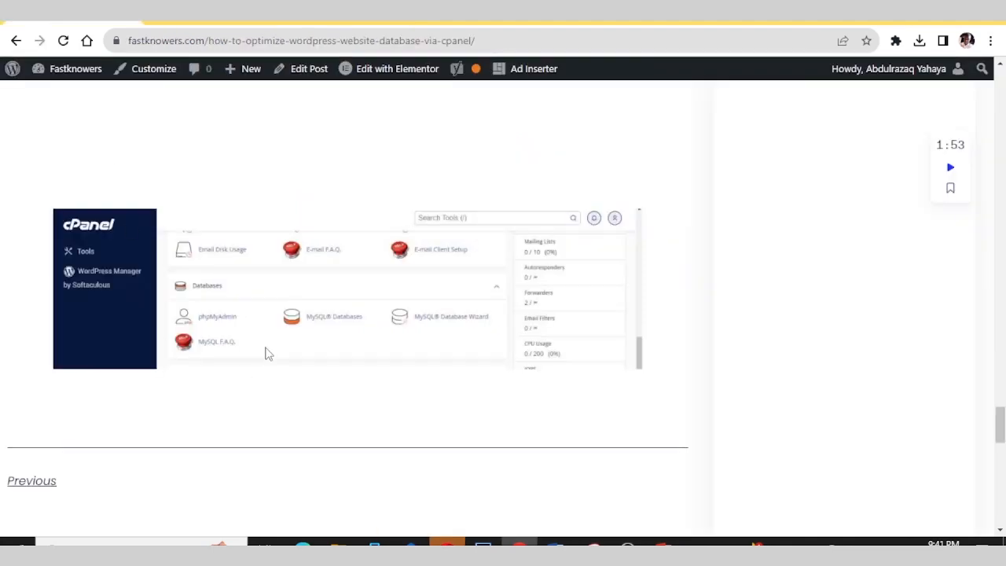
pyautogui.scroll(-4, 265, 350)
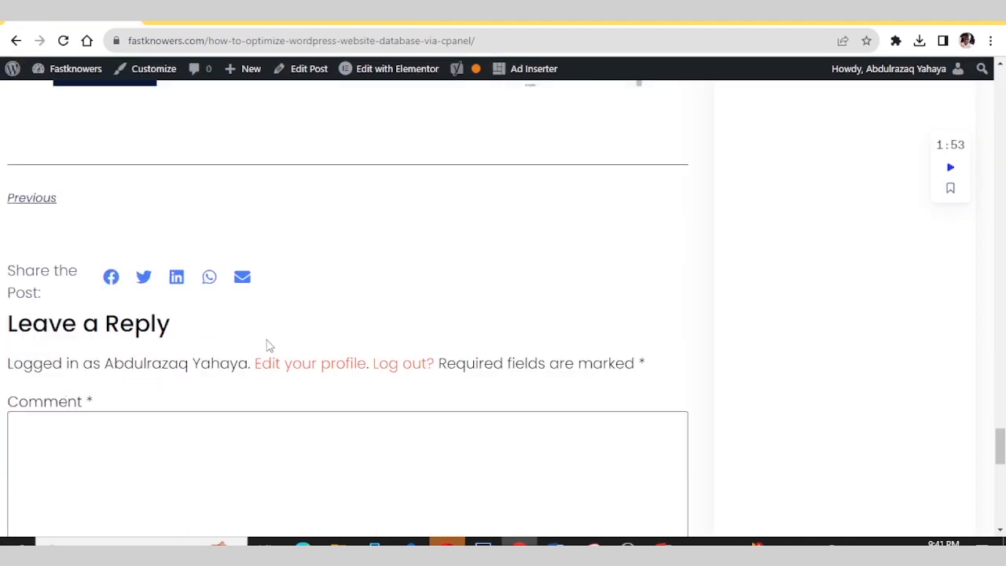
pyautogui.scroll(7, 265, 346)
pyautogui.scroll(10, 265, 348)
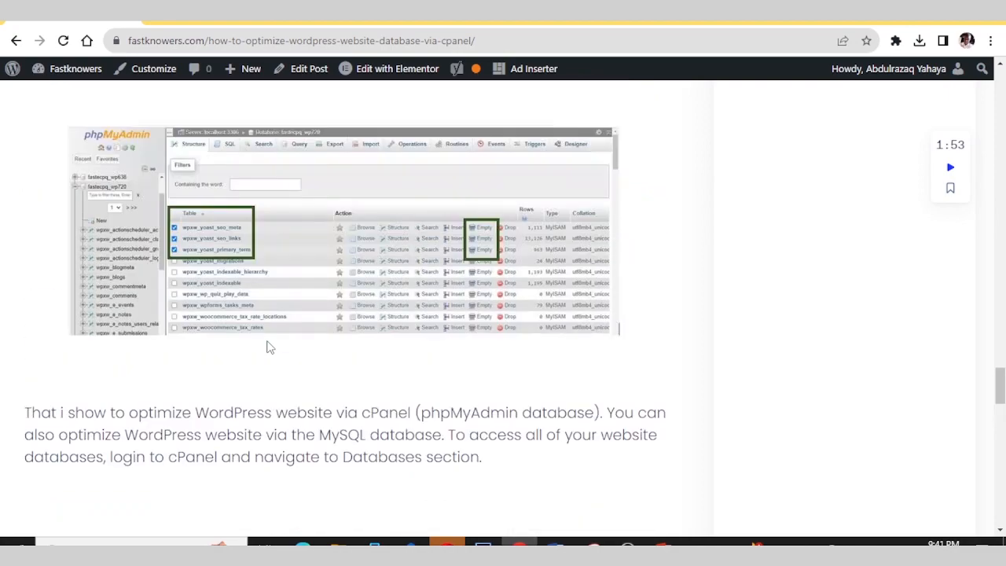
pyautogui.scroll(12, 268, 347)
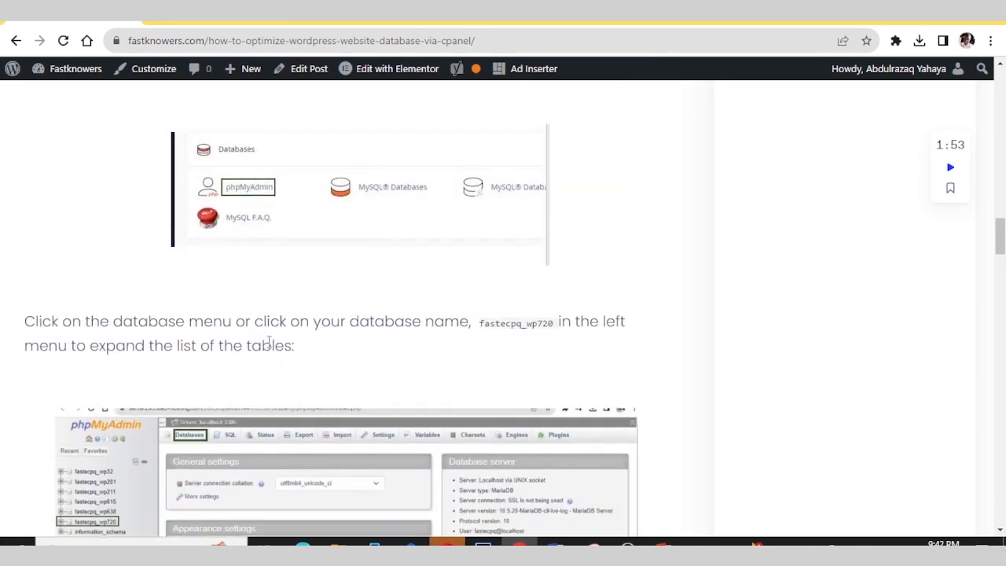
pyautogui.scroll(3, 268, 343)
pyautogui.scroll(4, 269, 347)
pyautogui.scroll(8, 267, 347)
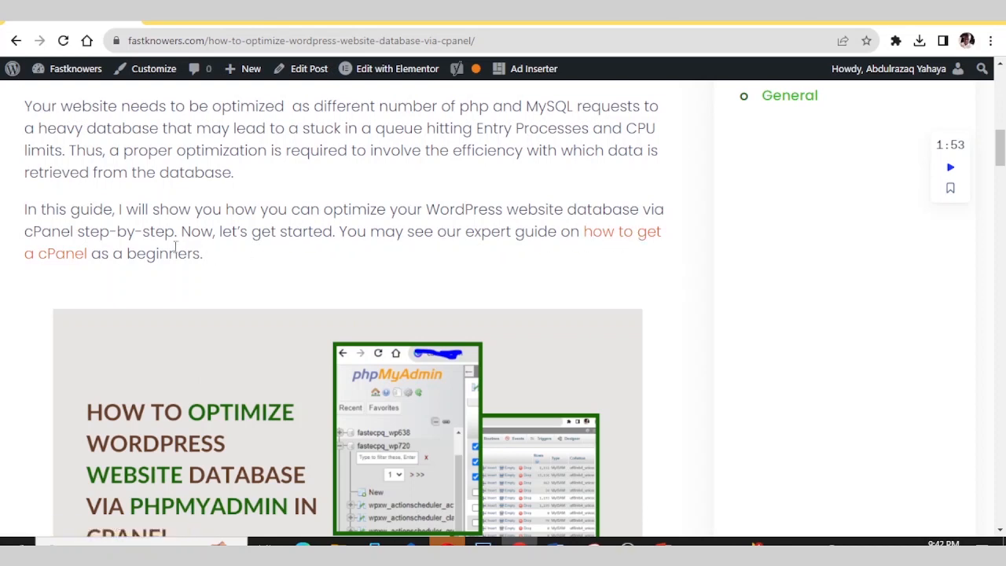
pyautogui.click(65, 260)
pyautogui.scroll(-3, 191, 222)
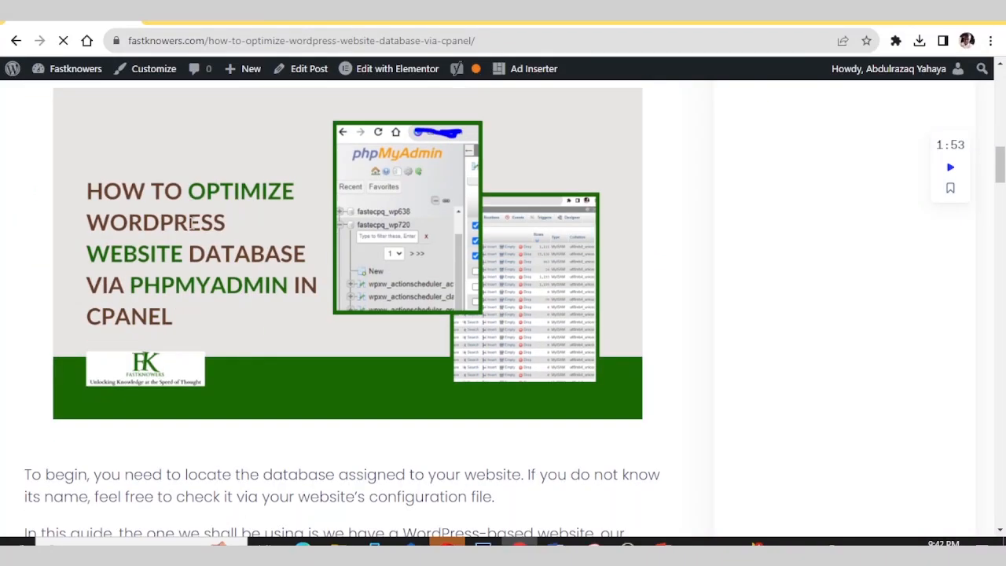
# Switch to phpMyAdmin and look back through the table optimization results for the fastecpq_wp720 database
pyautogui.scroll(5, 196, 226)
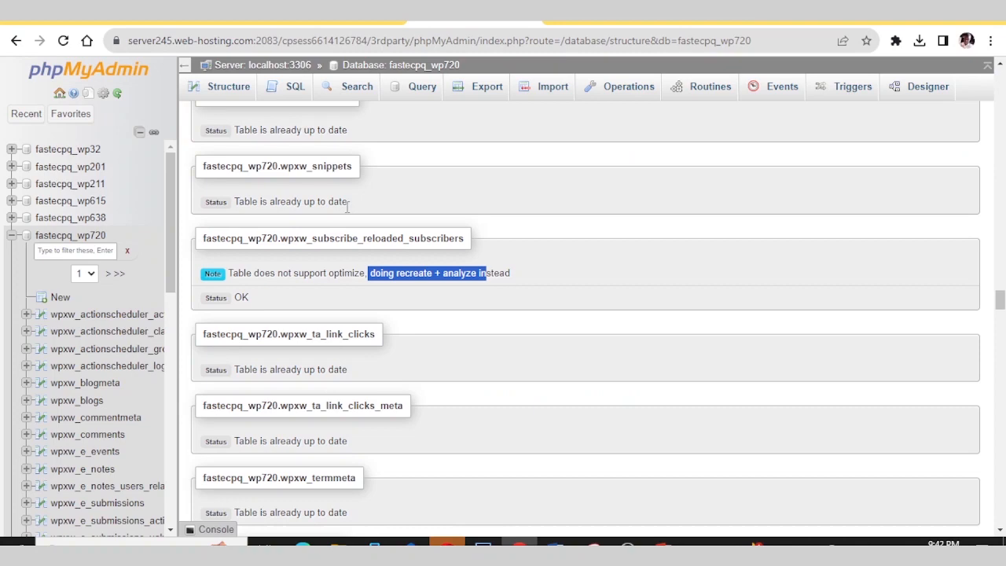
pyautogui.scroll(7, 347, 207)
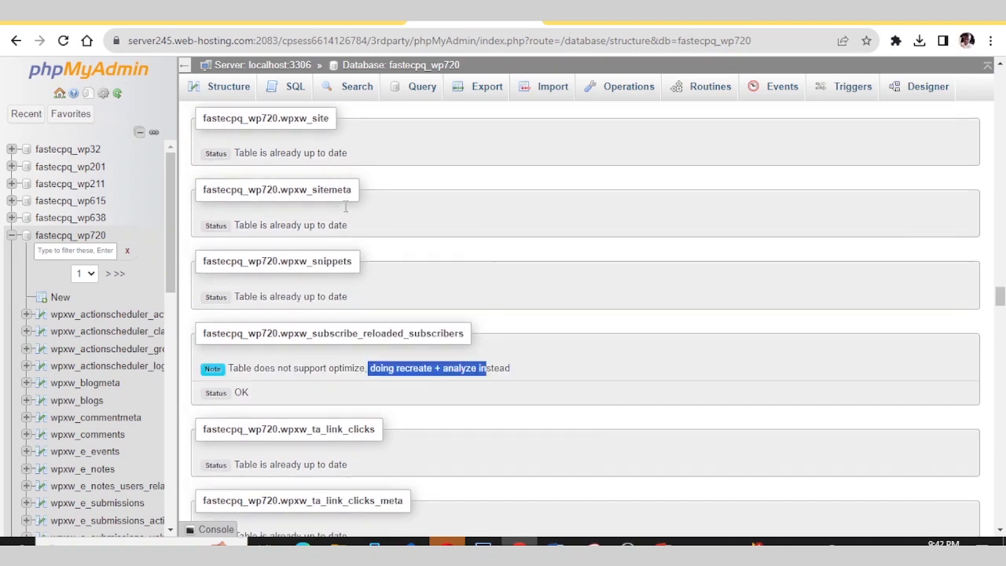
pyautogui.scroll(5, 332, 298)
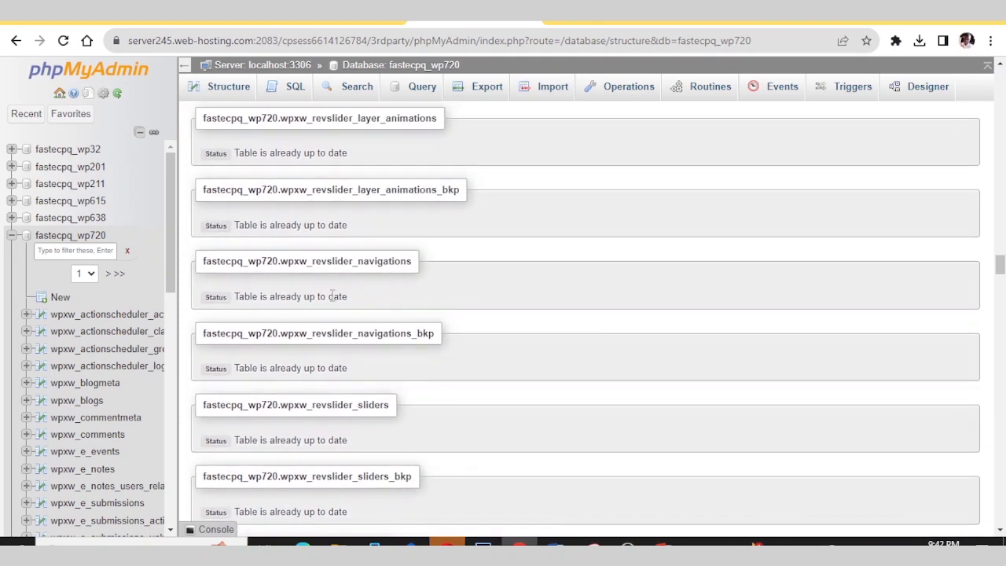
pyautogui.scroll(10, 331, 296)
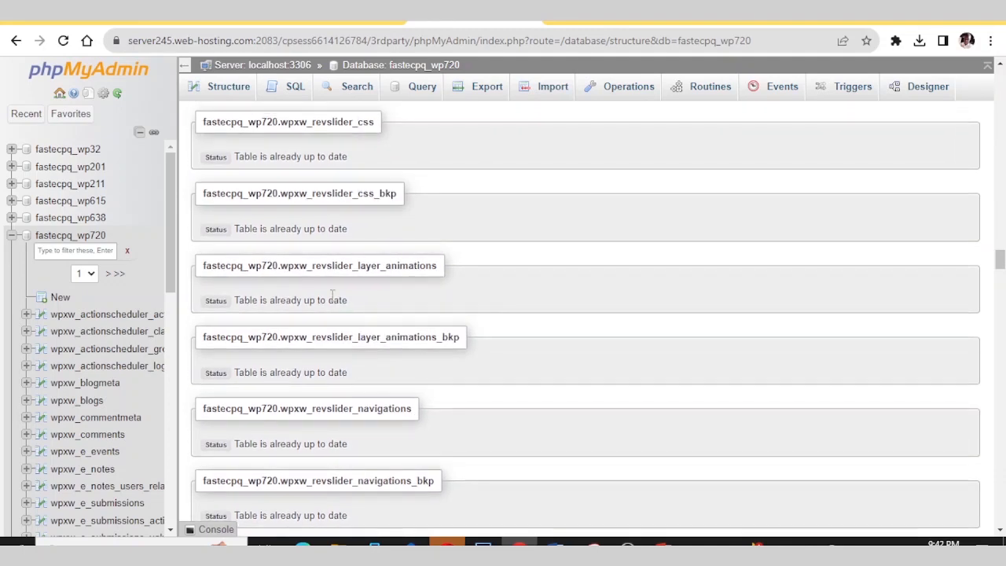
pyautogui.scroll(5, 332, 296)
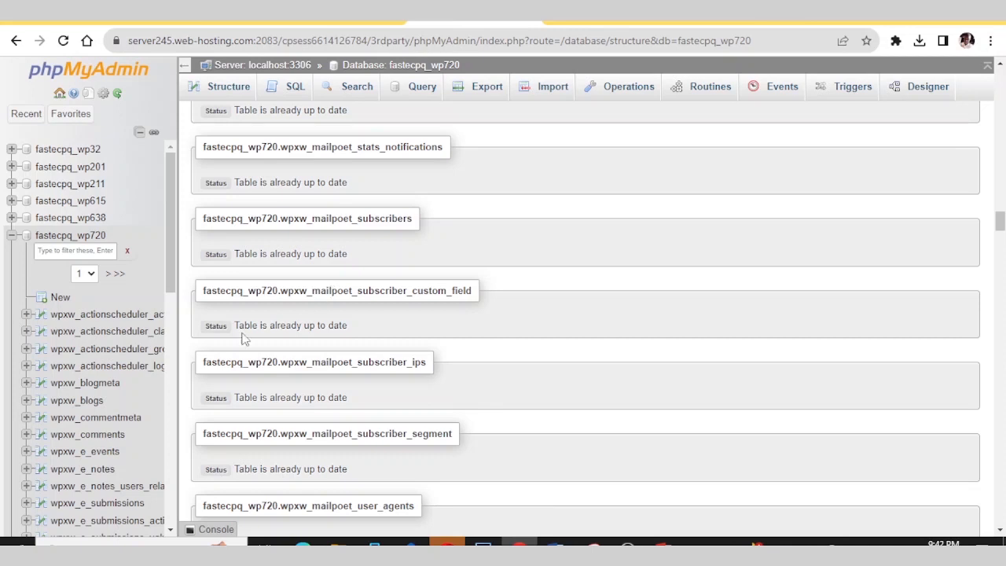
# Switch to the "How to get a cPanel (step-by-step)" article and look over its introduction and table of contents
pyautogui.click(94, 13)
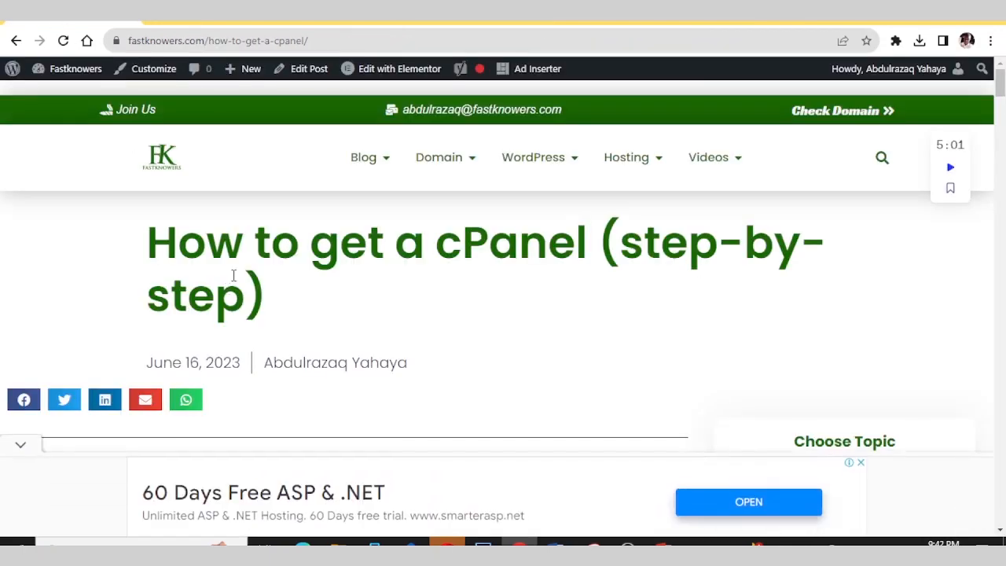
pyautogui.scroll(-3, 253, 341)
pyautogui.scroll(-3, 254, 341)
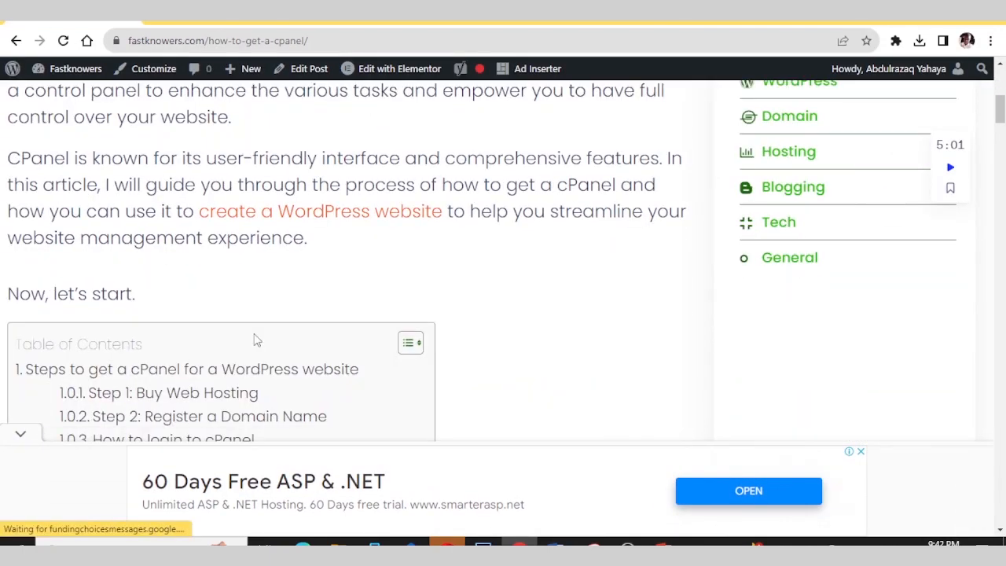
pyautogui.scroll(-2, 283, 293)
pyautogui.scroll(7, 285, 294)
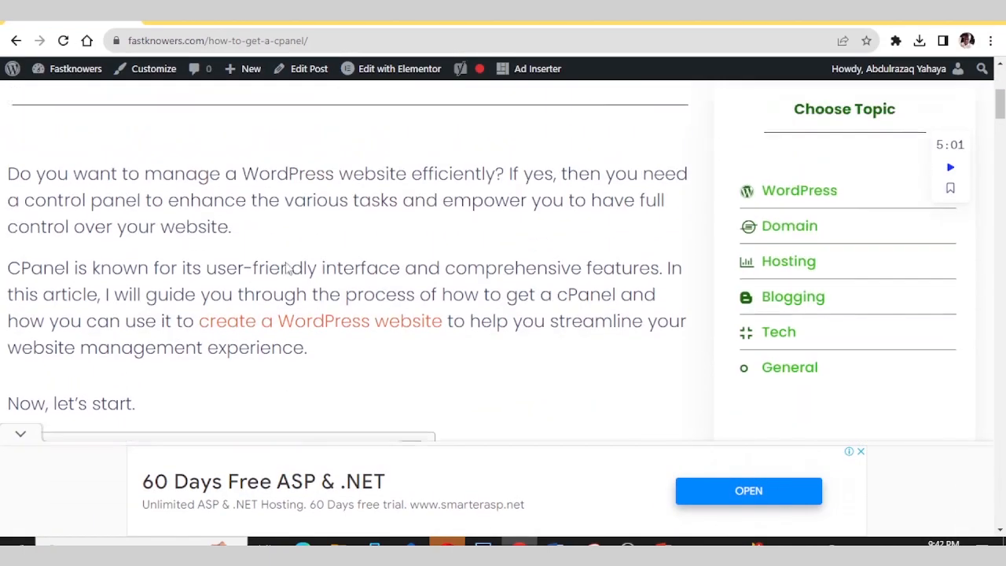
pyautogui.scroll(-15, 334, 249)
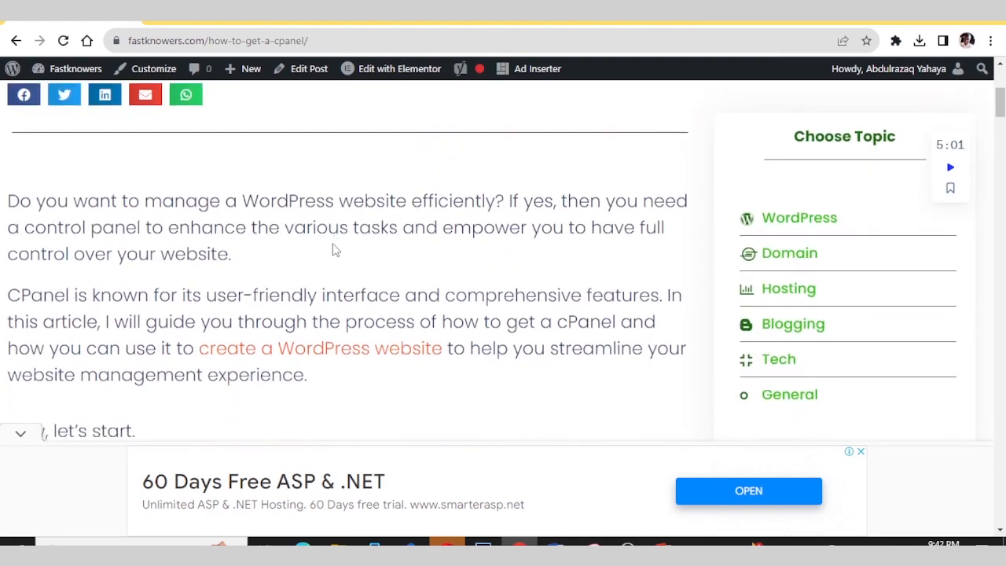
pyautogui.scroll(10, 333, 249)
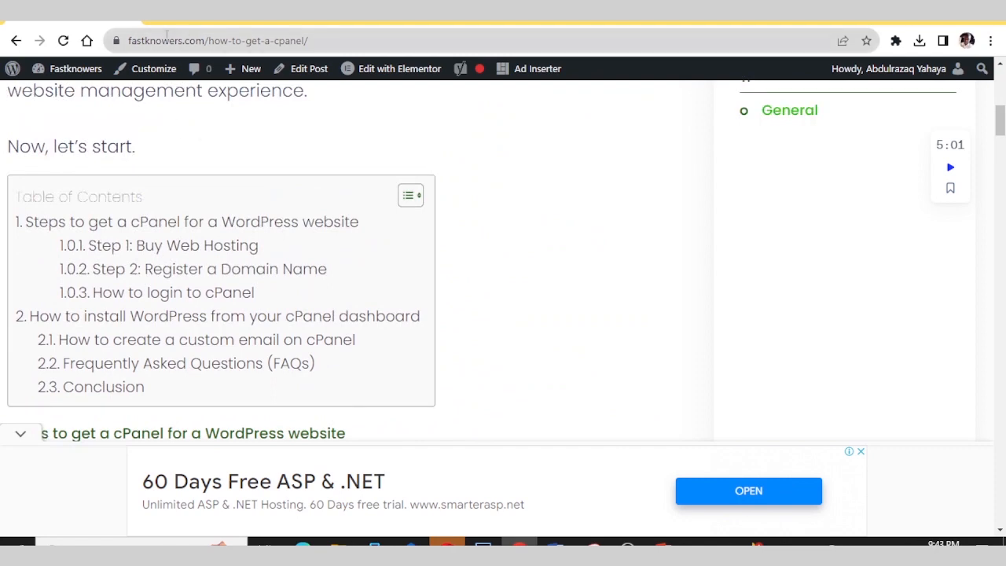
# Highlight the web address of the how-to-get-a-cpanel article and return to the article's title
pyautogui.moveTo(130, 45); pyautogui.dragTo(283, 210)
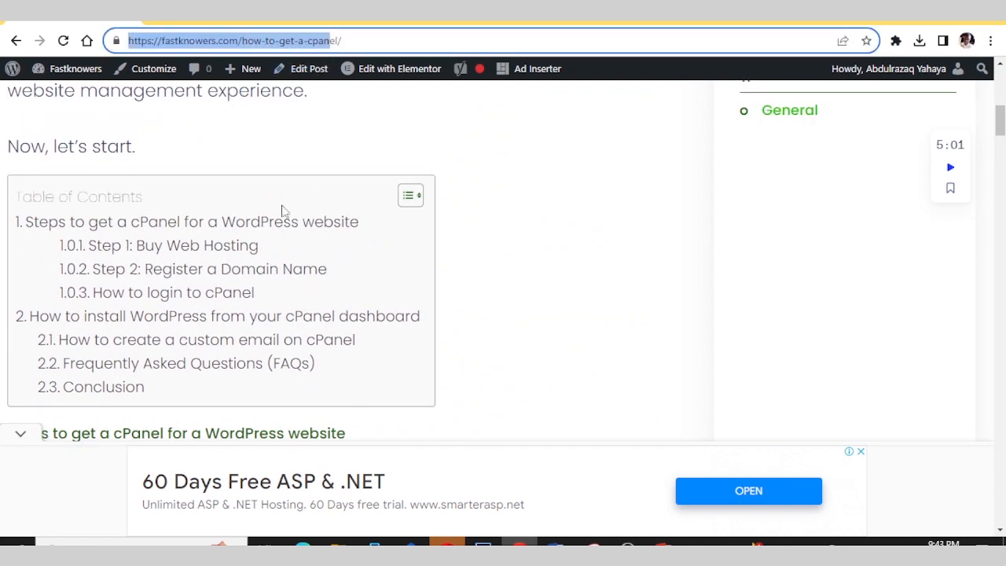
pyautogui.scroll(10, 454, 332)
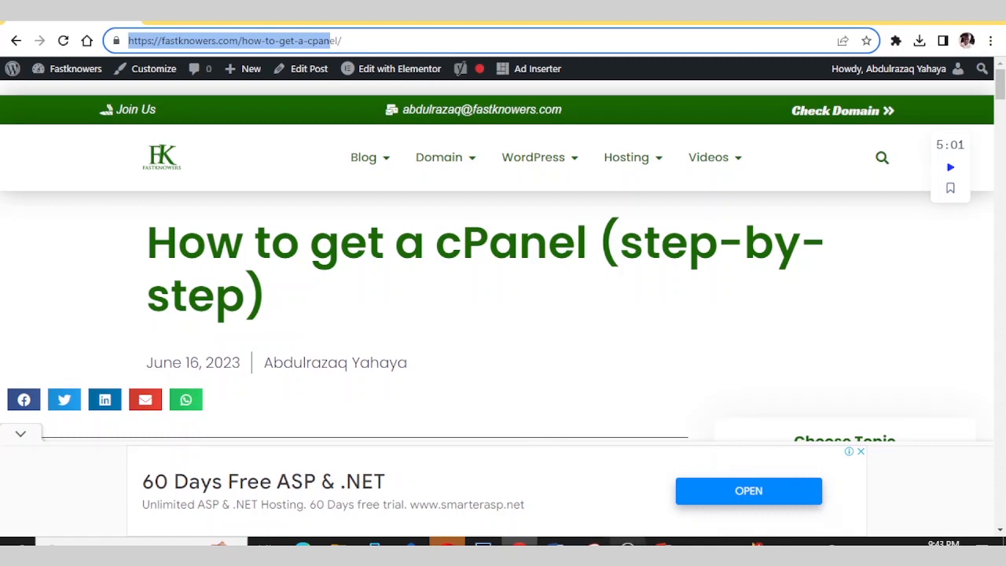
pyautogui.click(628, 543)
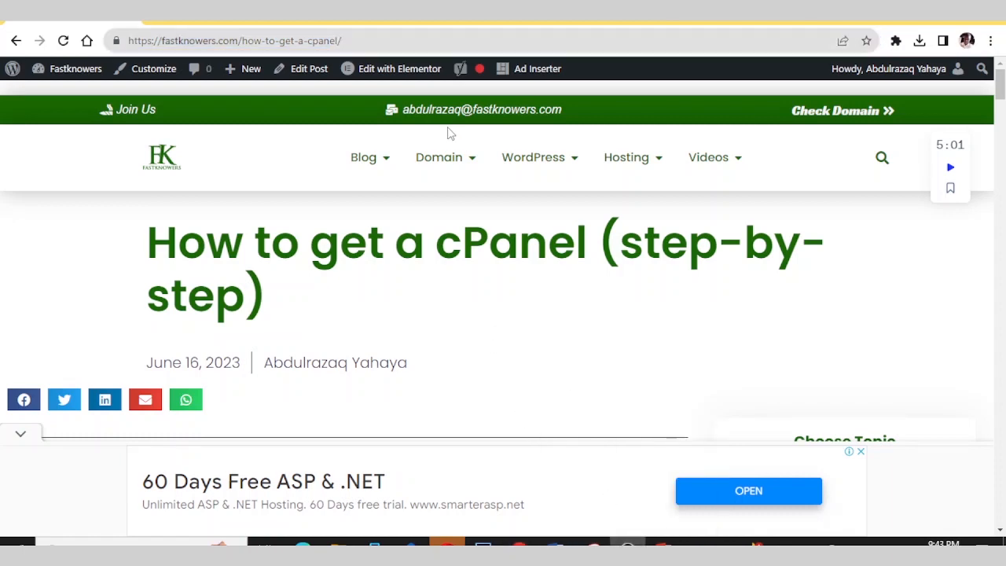